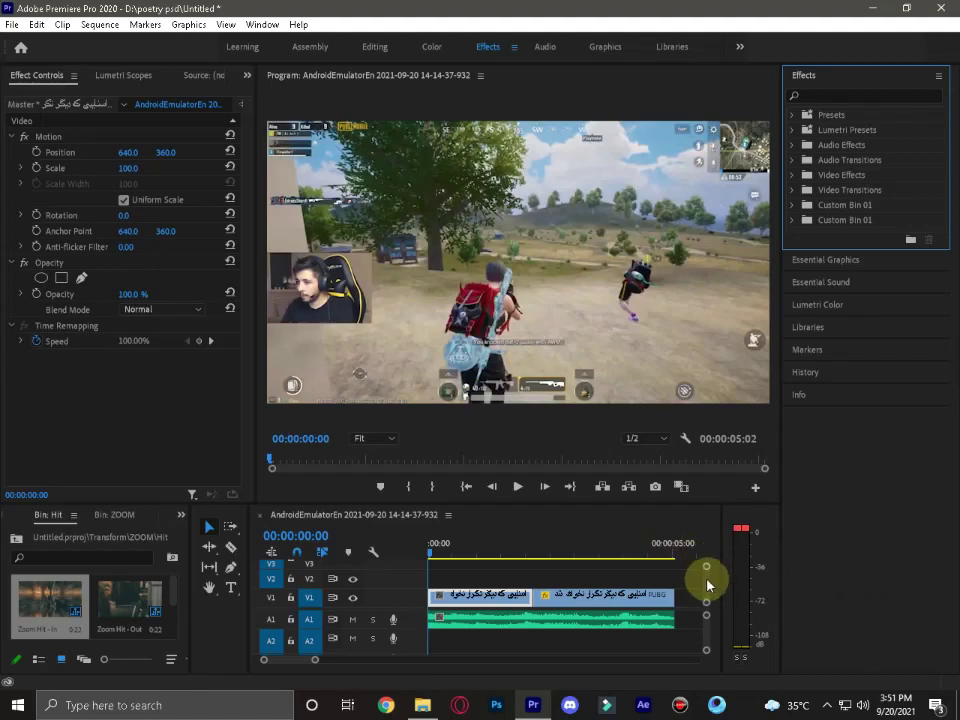
# Widen the timeline zoom scrollbar so both joined PUBG clips span the full timeline panel.
pyautogui.moveTo(316, 662); pyautogui.dragTo(394, 664)
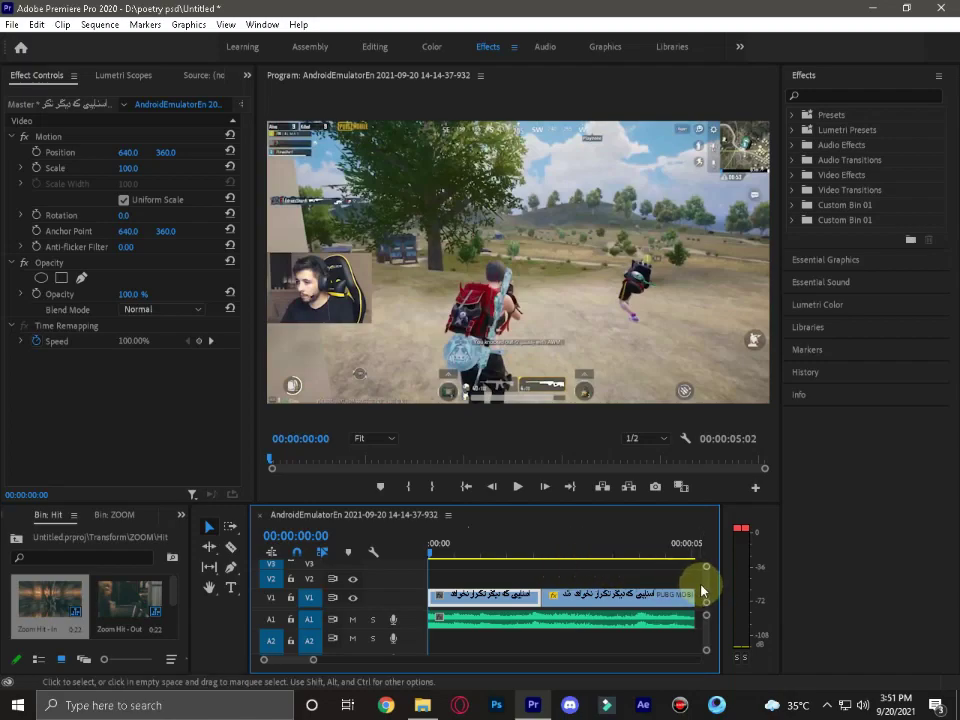
pyautogui.moveTo(313, 659); pyautogui.dragTo(314, 661)
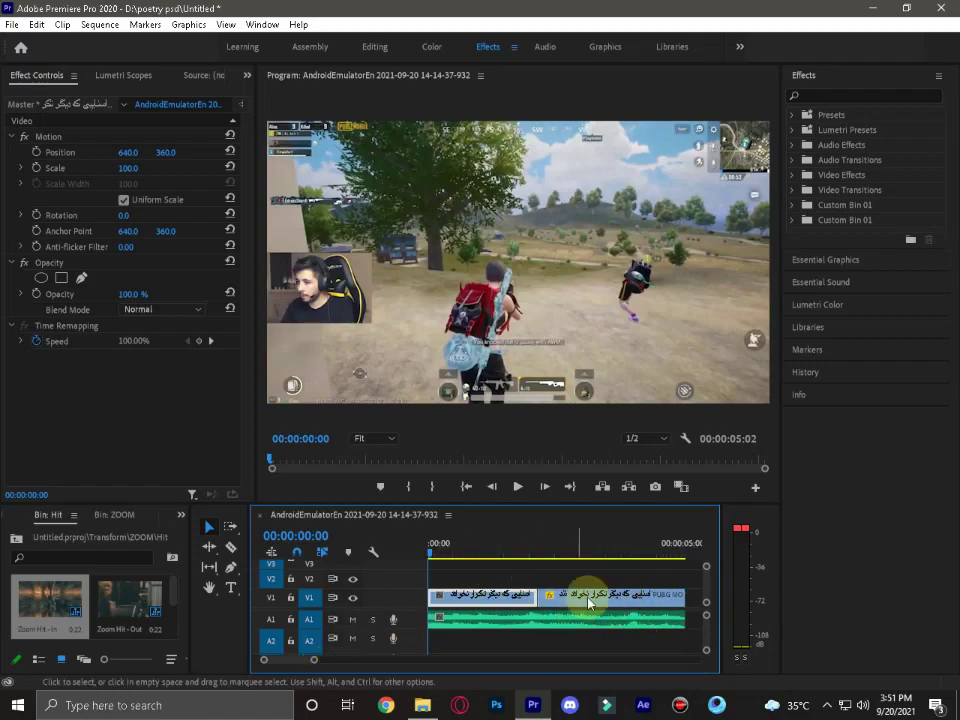
pyautogui.click(595, 575)
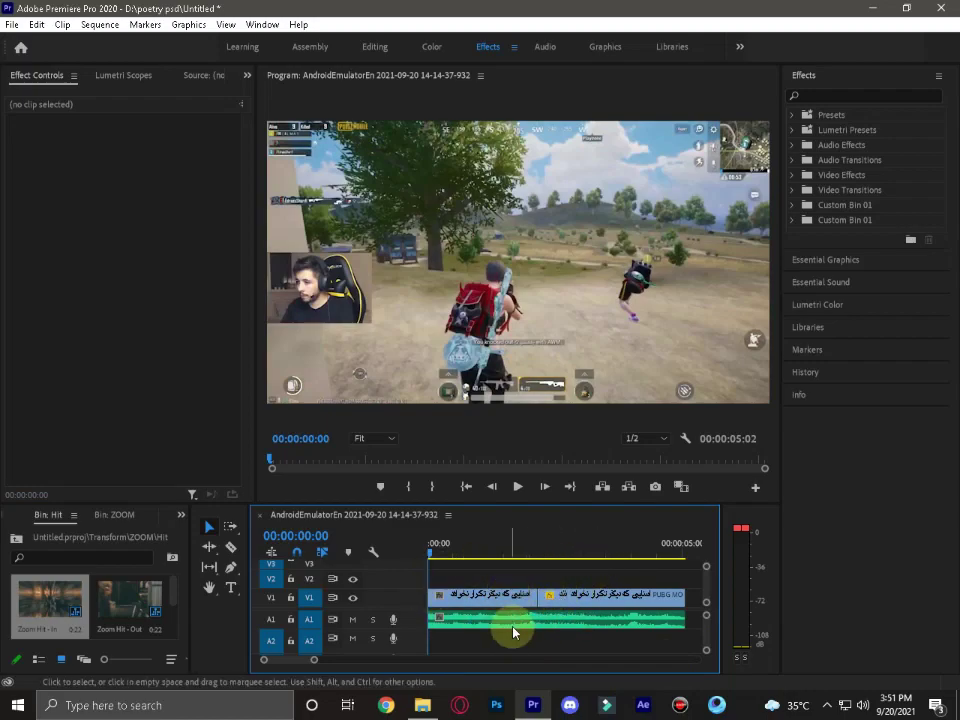
pyautogui.press('space')
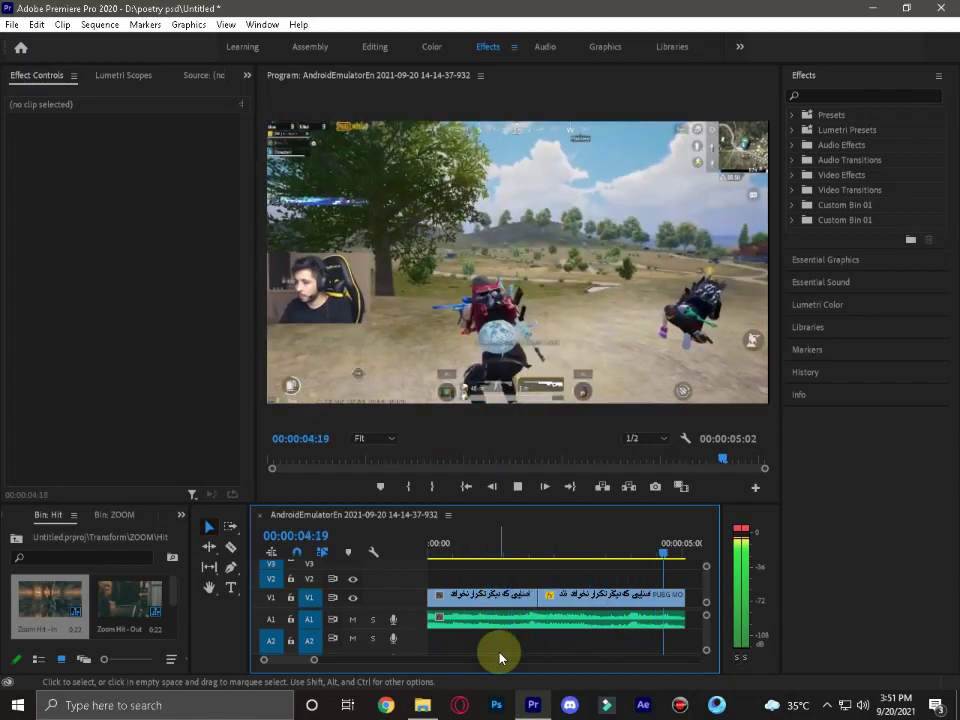
pyautogui.click(561, 594)
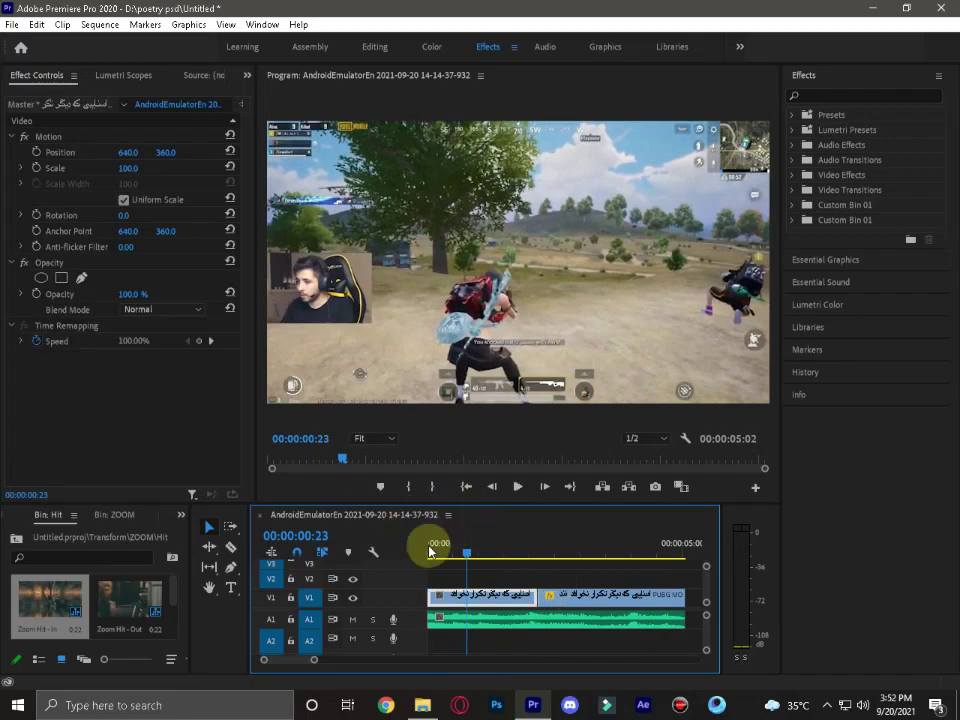
pyautogui.moveTo(467, 551); pyautogui.dragTo(237, 551)
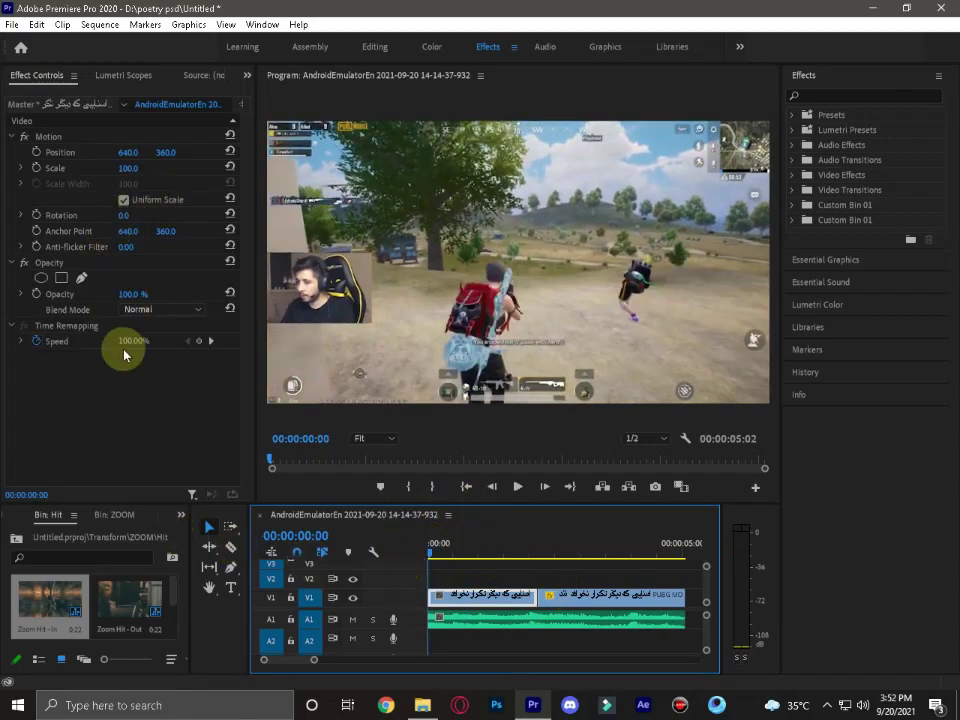
# Apply Frame Blending time interpolation to the gameplay clip, then render the sequence In to Out.
pyautogui.click(596, 596)
pyautogui.click(493, 553)
pyautogui.moveTo(493, 570); pyautogui.dragTo(545, 592)
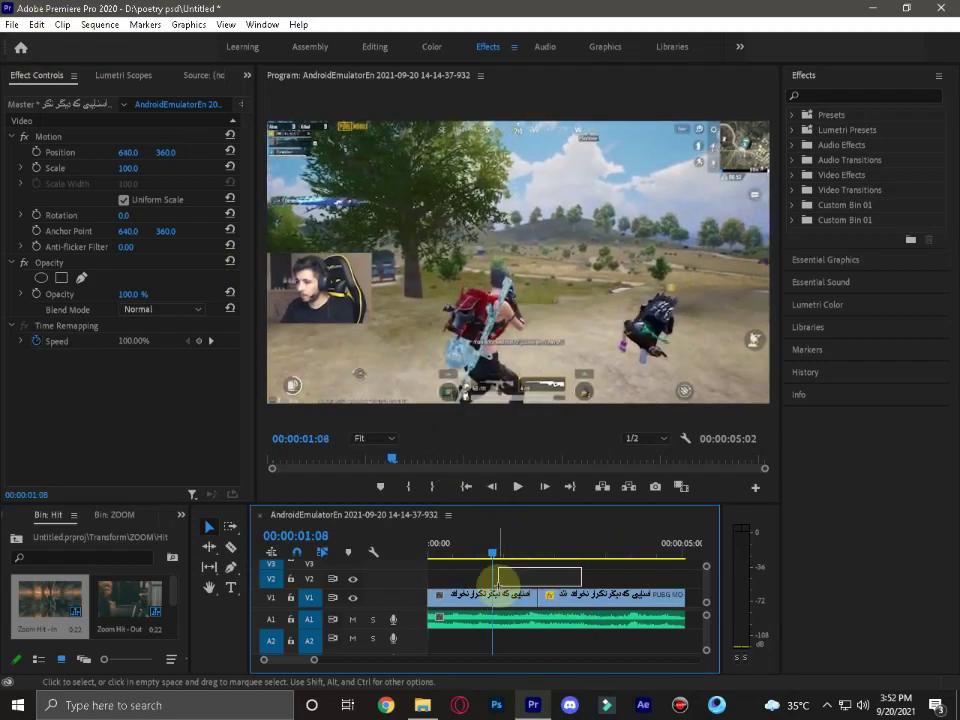
pyautogui.rightClick(548, 596)
pyautogui.moveTo(740, 520)
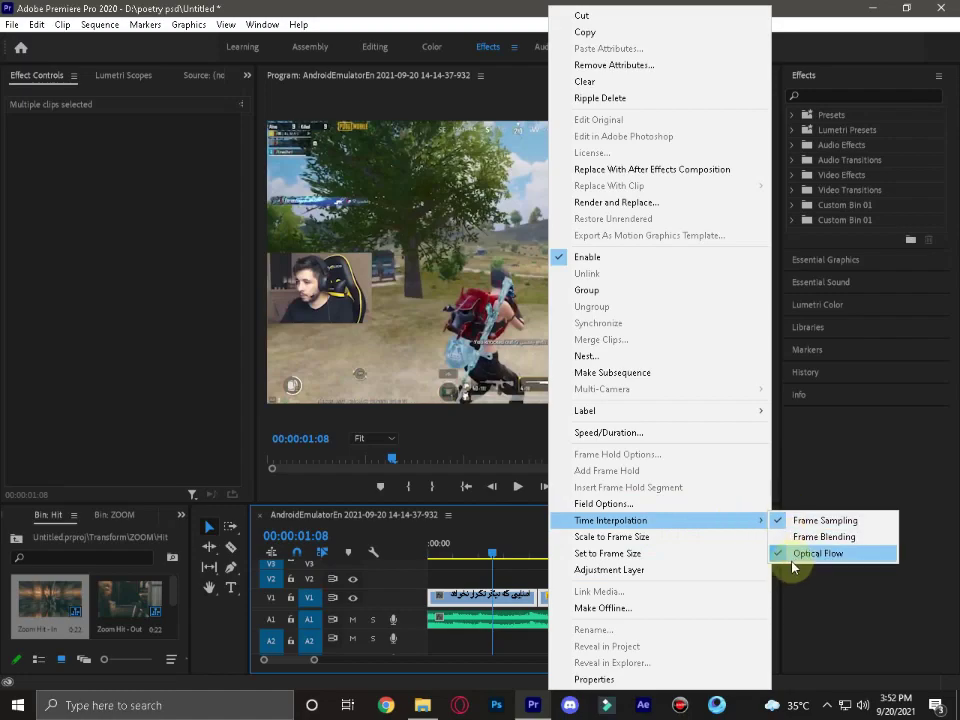
pyautogui.click(522, 562)
pyautogui.rightClick(505, 592)
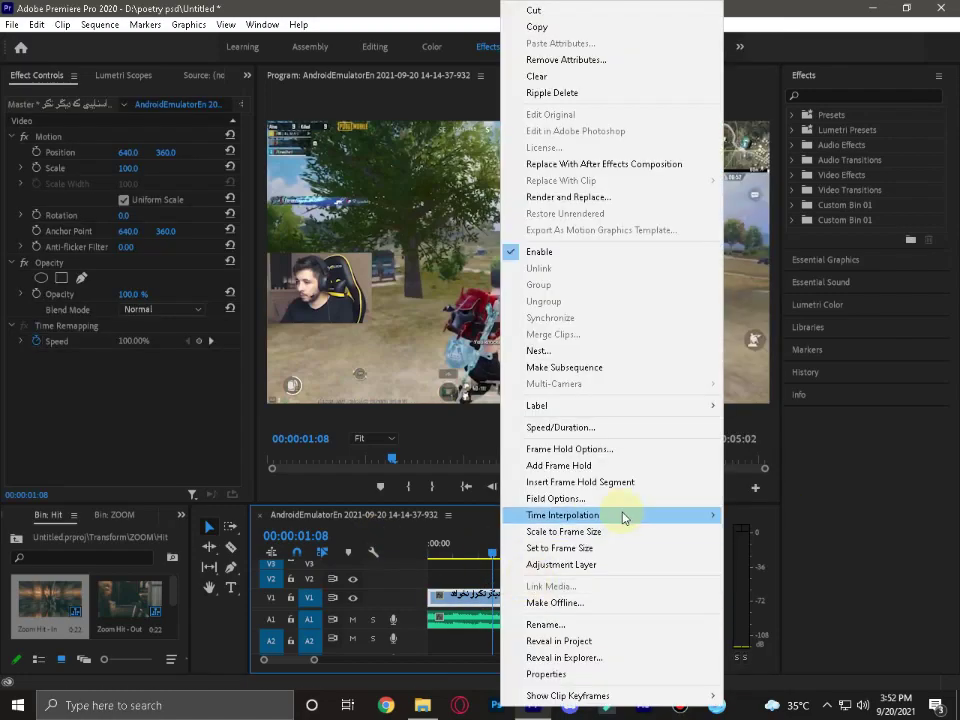
pyautogui.moveTo(676, 516)
pyautogui.click(776, 531)
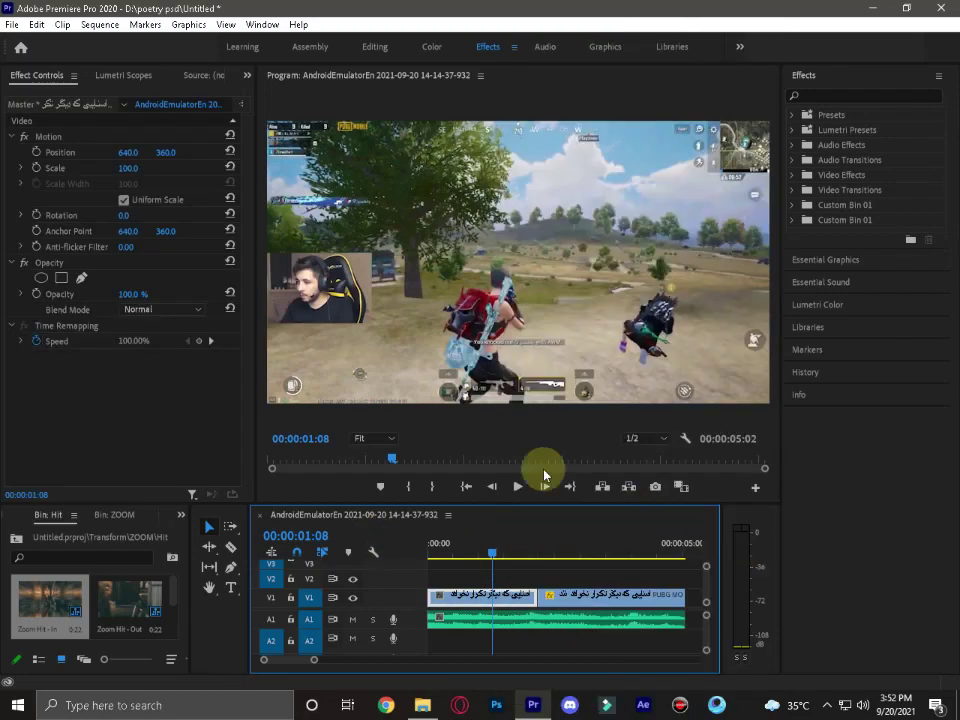
pyautogui.click(99, 24)
pyautogui.click(122, 81)
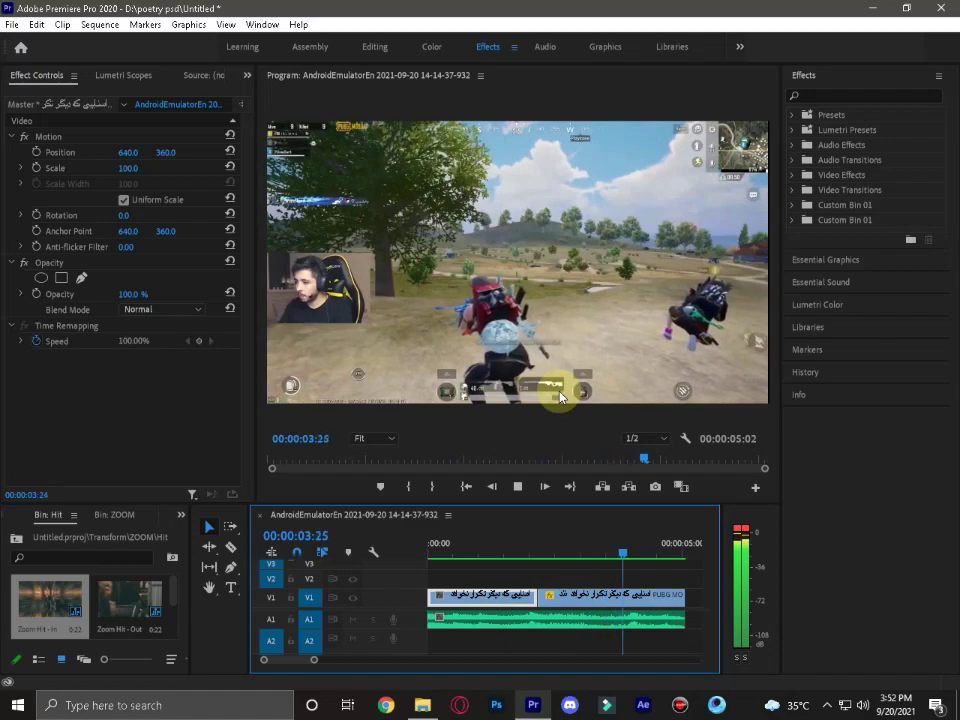
pyautogui.press('space')
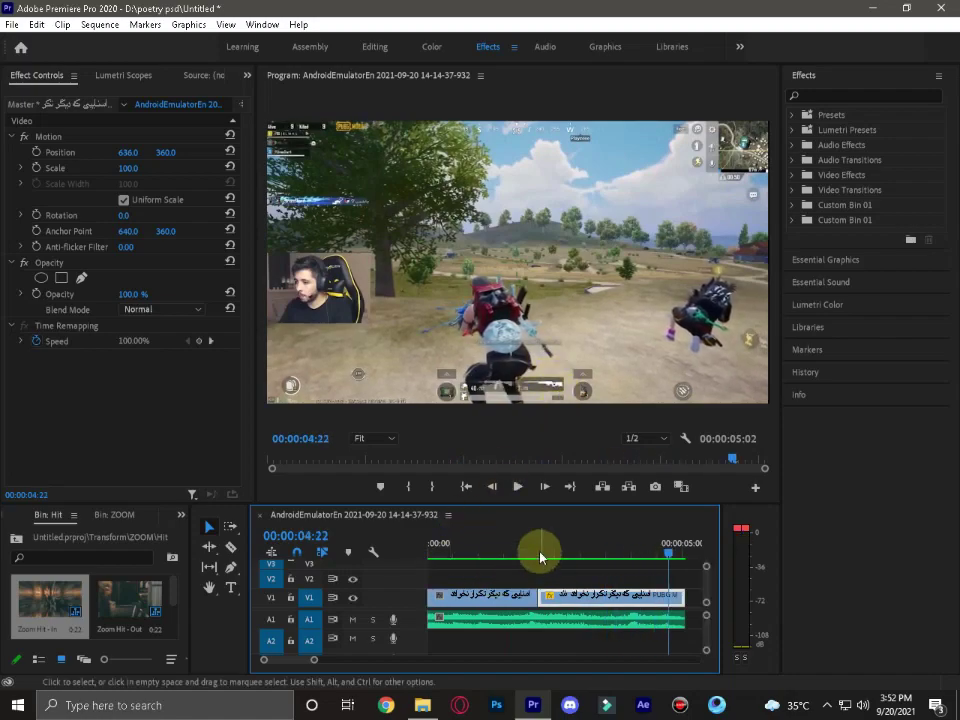
pyautogui.click(535, 555)
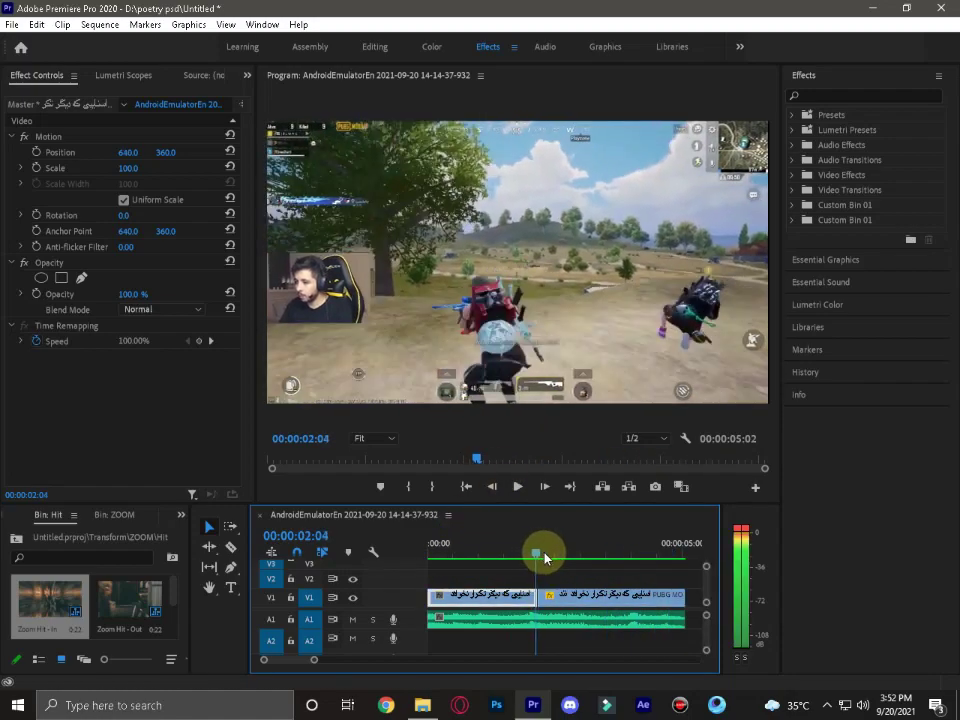
pyautogui.moveTo(536, 557); pyautogui.dragTo(677, 557)
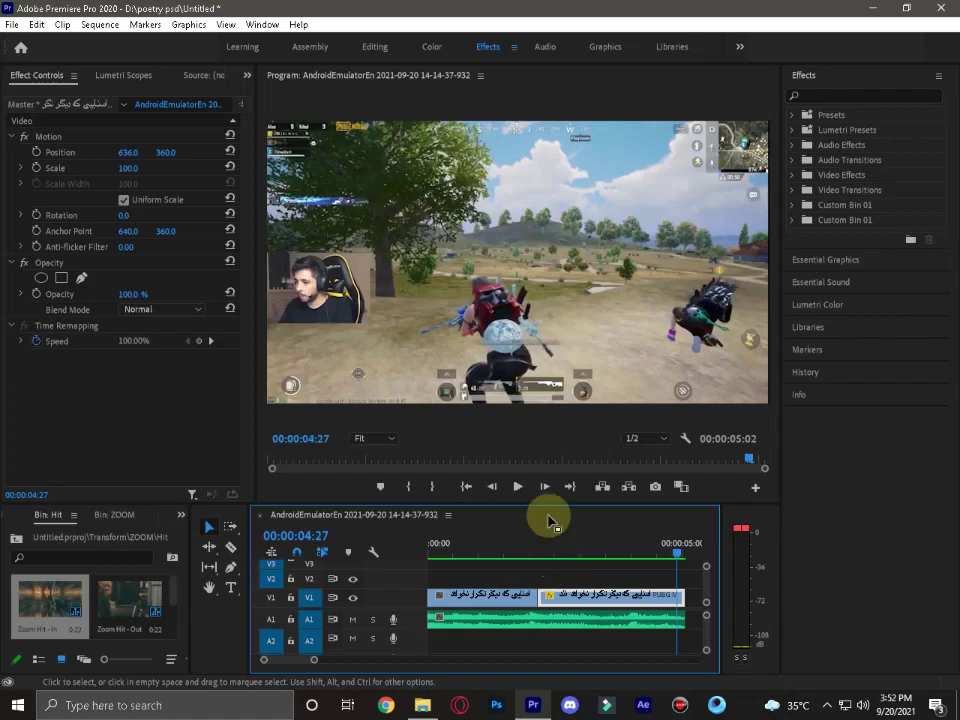
pyautogui.click(553, 558)
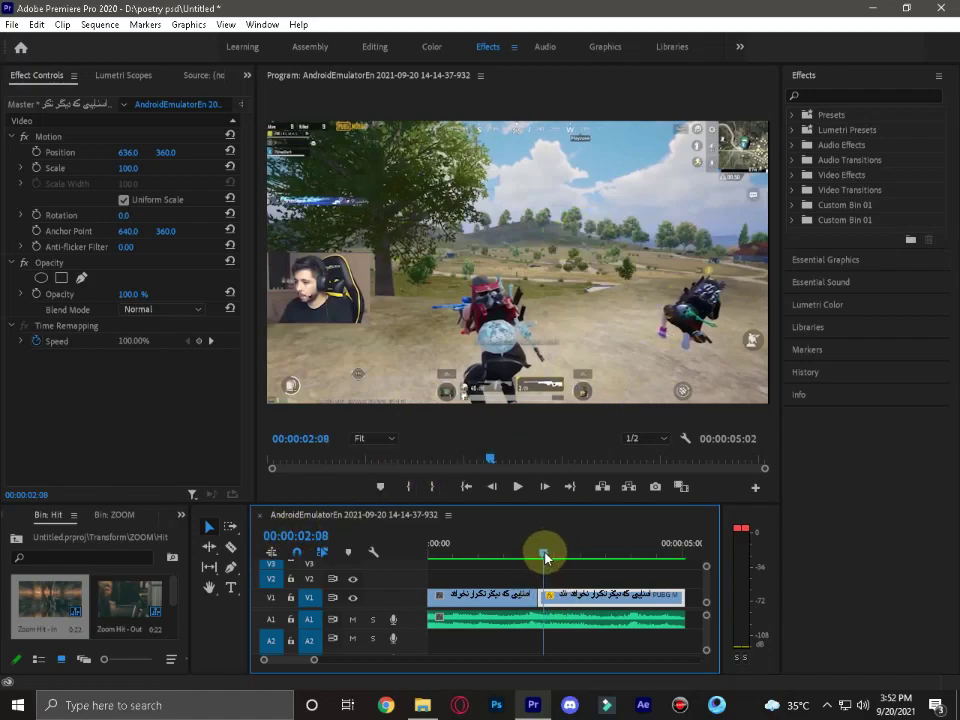
pyautogui.moveTo(543, 563); pyautogui.dragTo(630, 560)
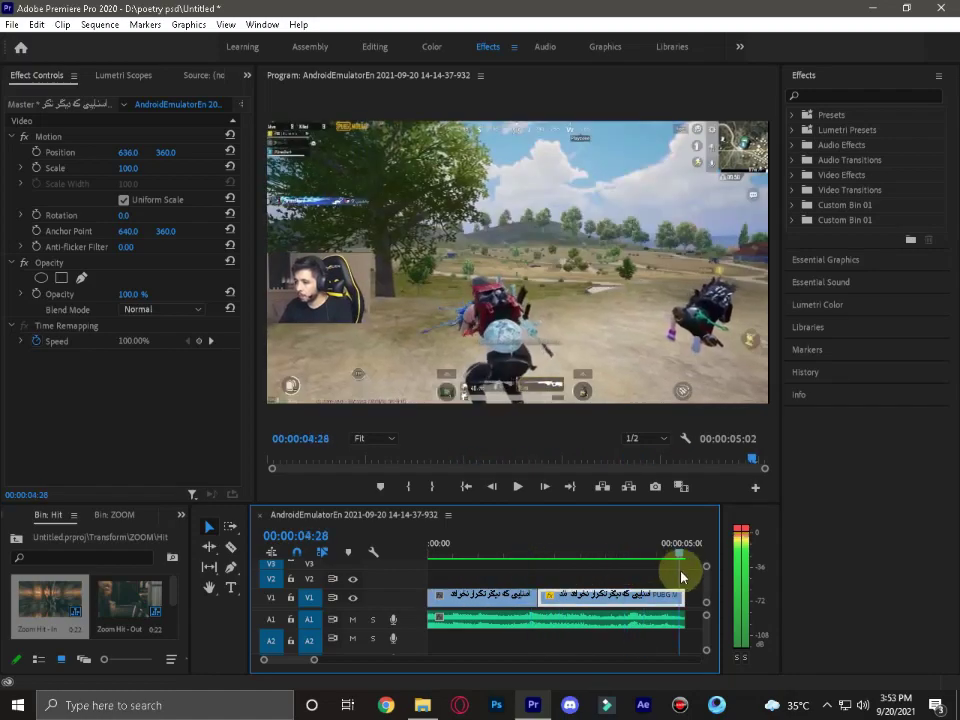
pyautogui.moveTo(566, 572); pyautogui.dragTo(643, 563)
pyautogui.click(587, 553)
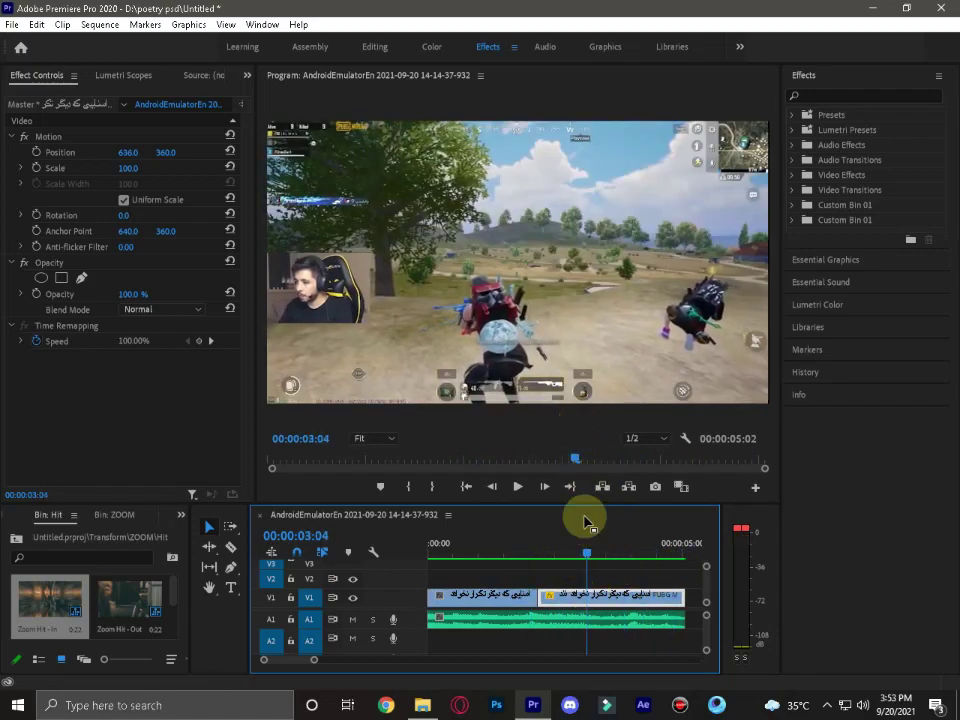
pyautogui.moveTo(585, 555); pyautogui.dragTo(553, 581)
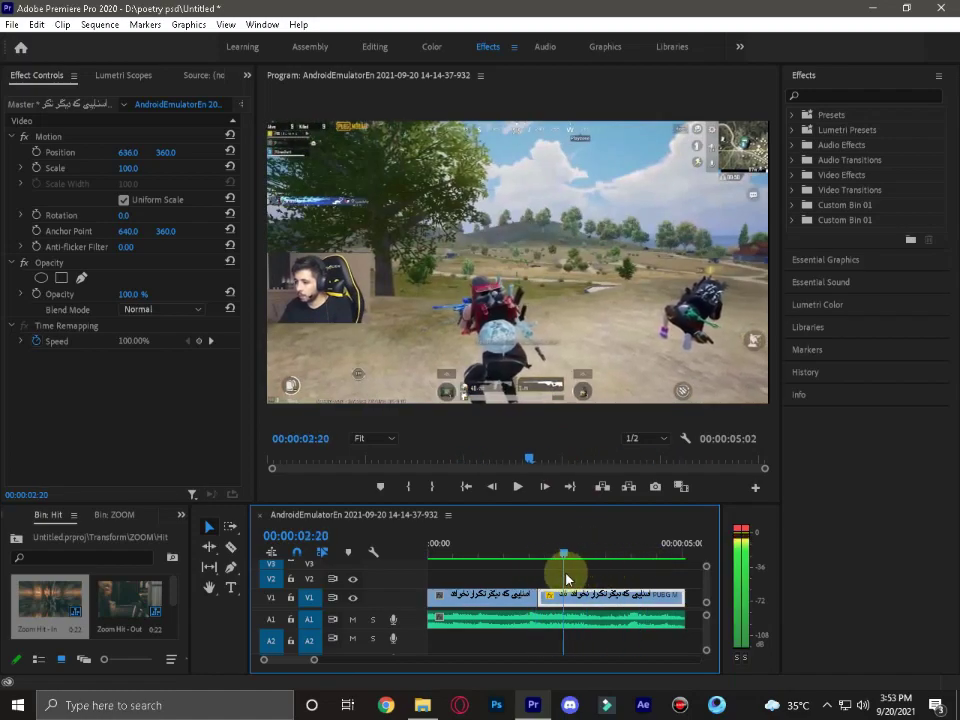
pyautogui.moveTo(548, 583); pyautogui.dragTo(673, 574)
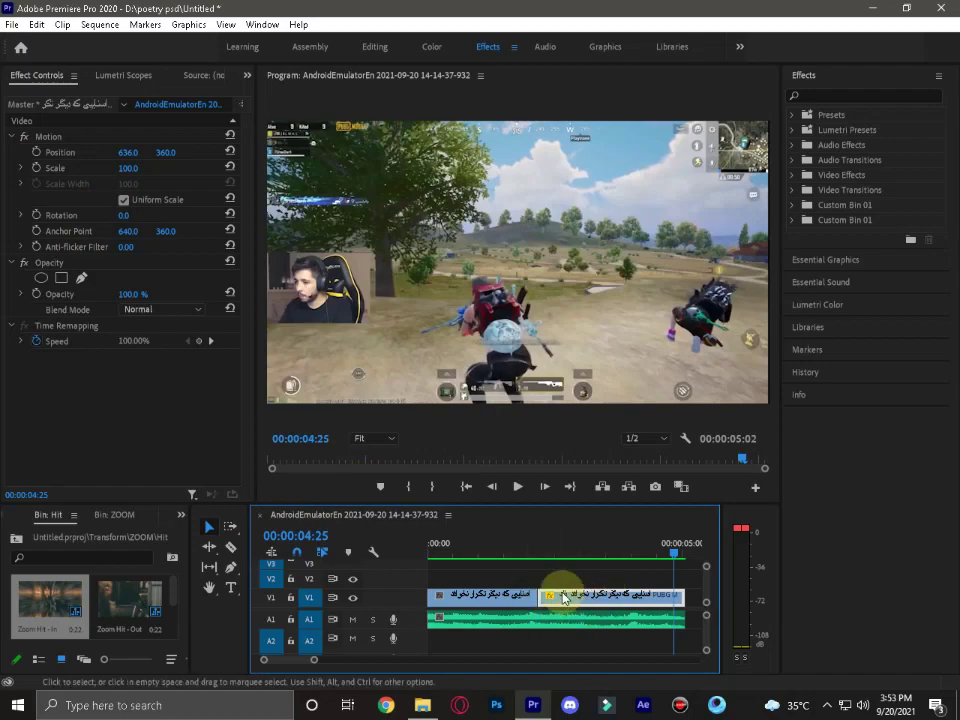
# Add an opacity mask to the clip and magnify the Program Monitor to 400%, panning to the treetops.
pyautogui.click(81, 278)
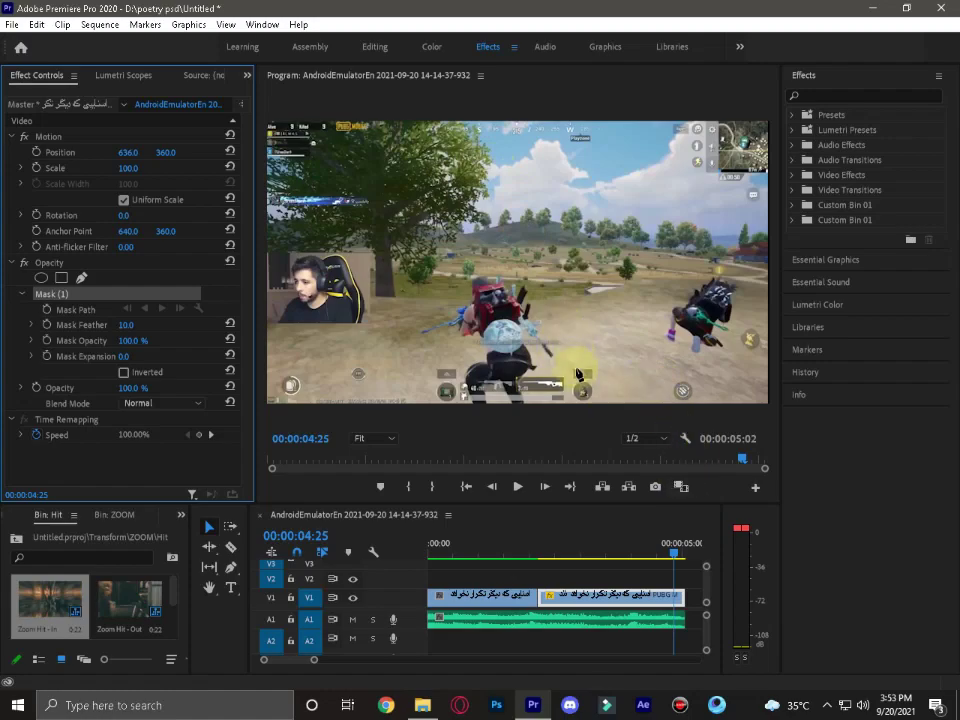
pyautogui.rightClick(573, 330)
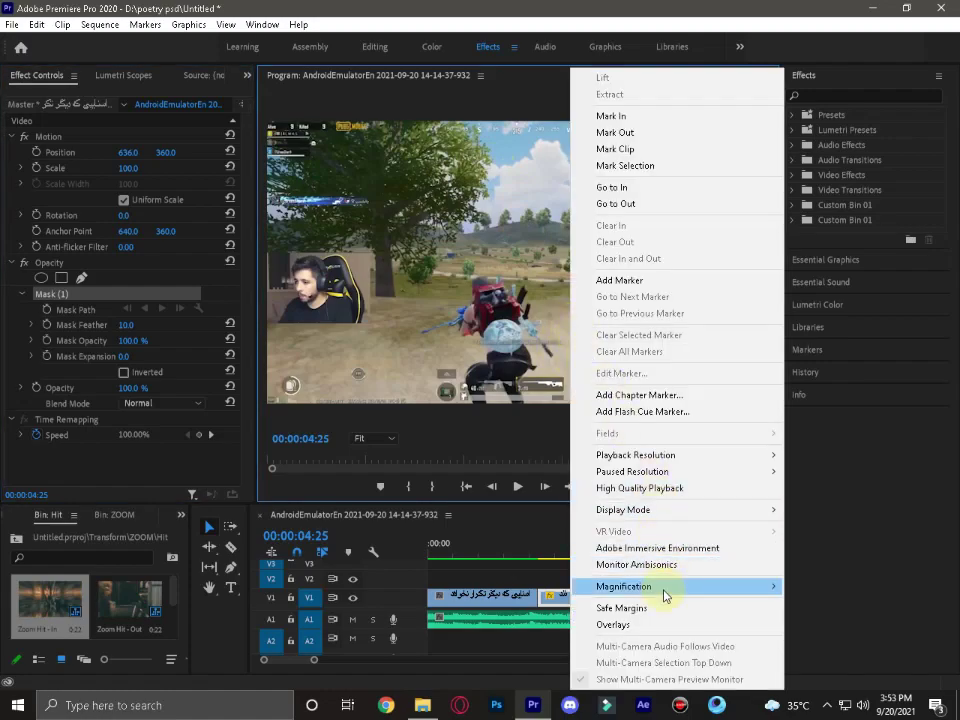
pyautogui.moveTo(690, 586)
pyautogui.click(808, 586)
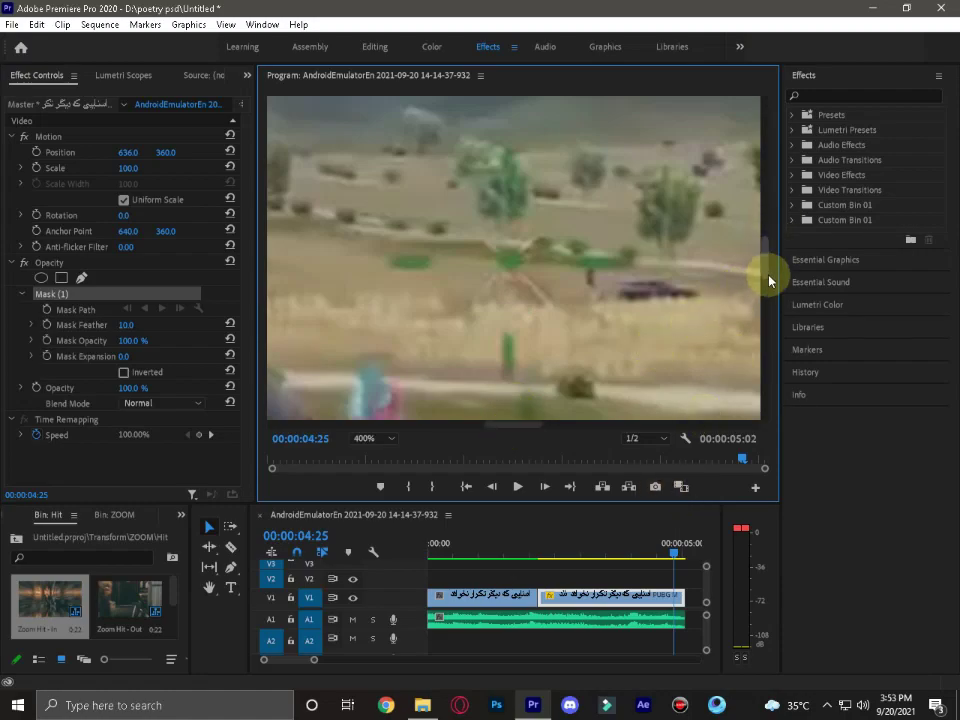
pyautogui.moveTo(777, 235)
pyautogui.mouseDown()
pyautogui.moveTo(763, 263)
pyautogui.moveTo(766, 218)
pyautogui.mouseUp()
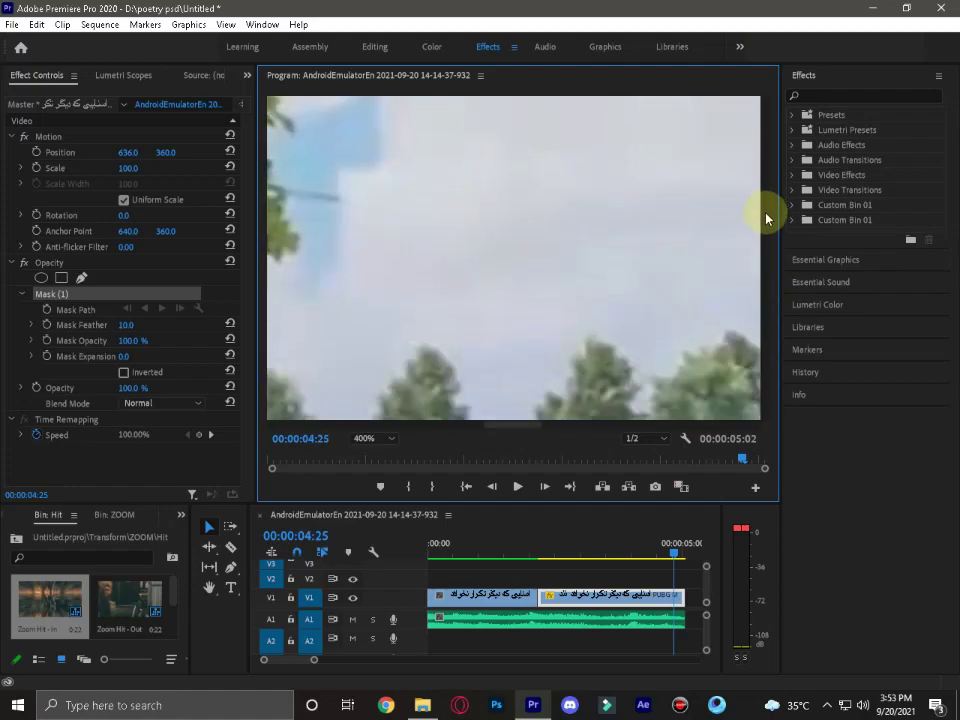
pyautogui.scroll(-2, 766, 218)
pyautogui.scroll(2, 525, 436)
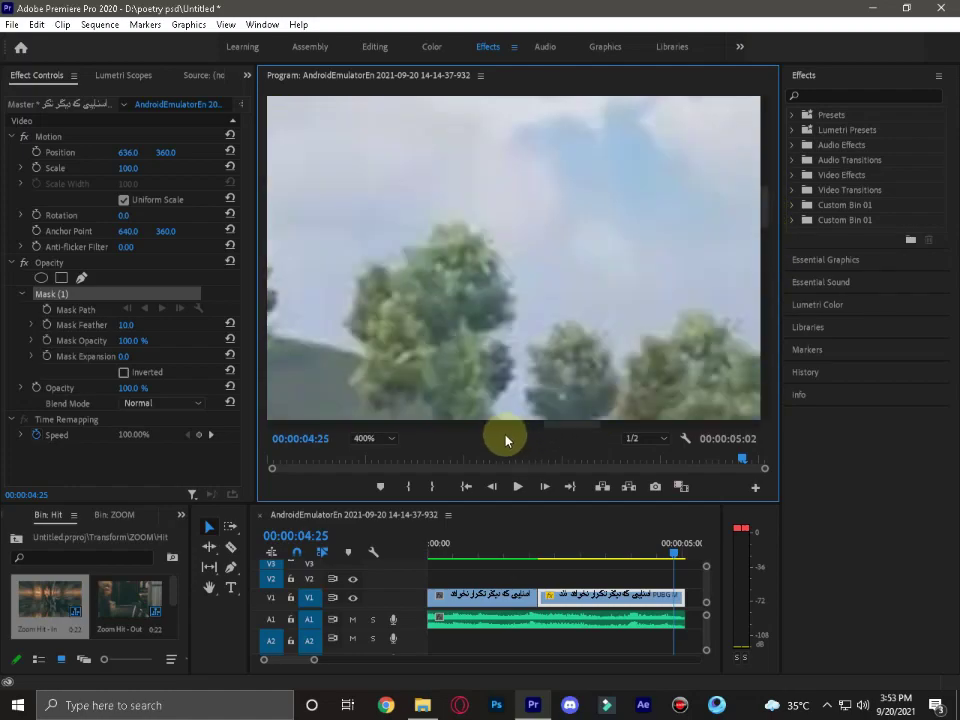
pyautogui.moveTo(554, 434)
pyautogui.mouseDown()
pyautogui.moveTo(478, 434)
pyautogui.moveTo(489, 433)
pyautogui.mouseUp()
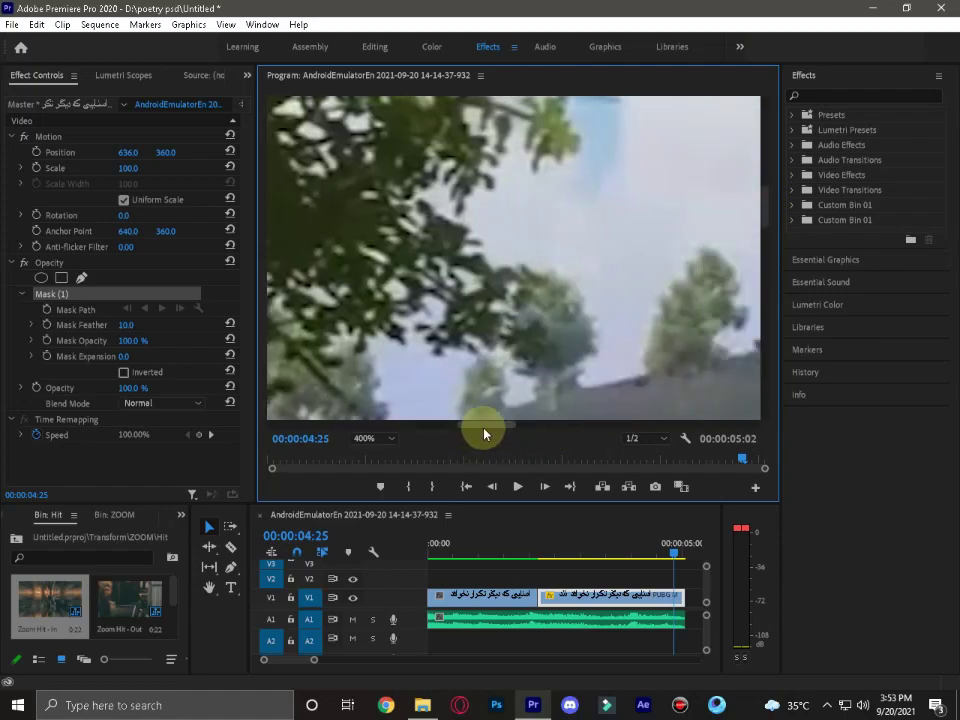
pyautogui.scroll(-1, 767, 253)
pyautogui.scroll(2, 768, 192)
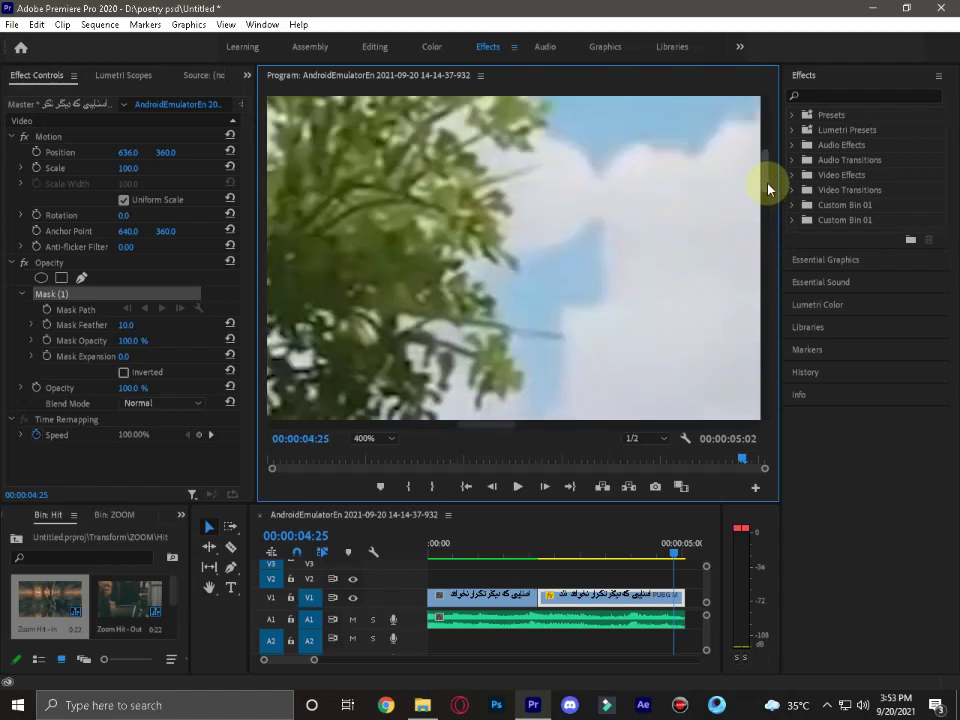
pyautogui.scroll(1, 766, 200)
# Reduce the Program Monitor magnification to 200%.
pyautogui.rightClick(628, 470)
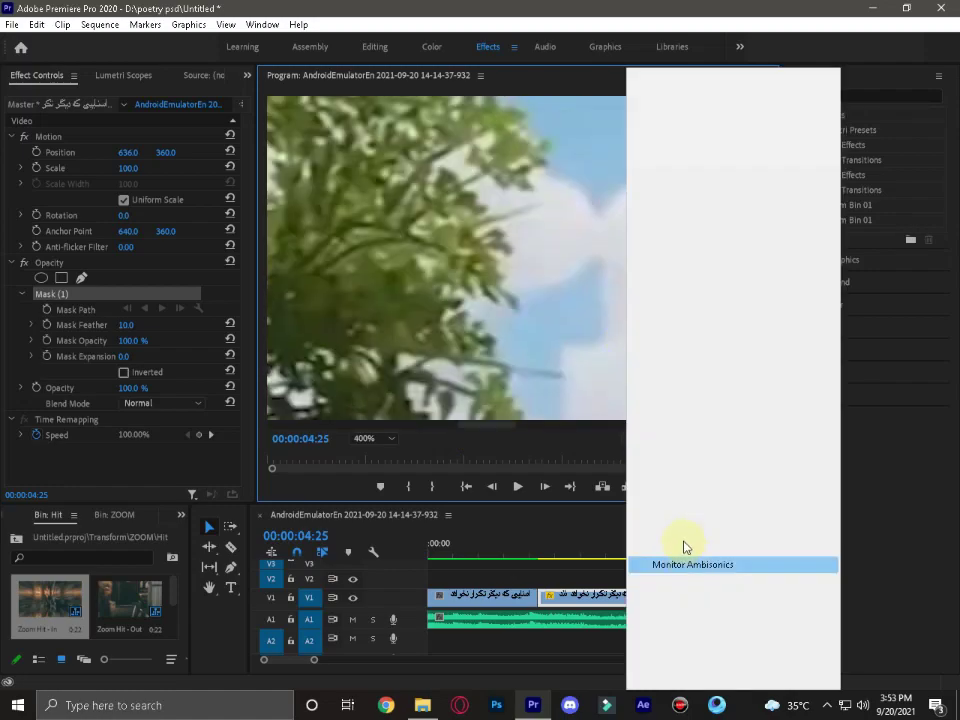
pyautogui.moveTo(829, 588)
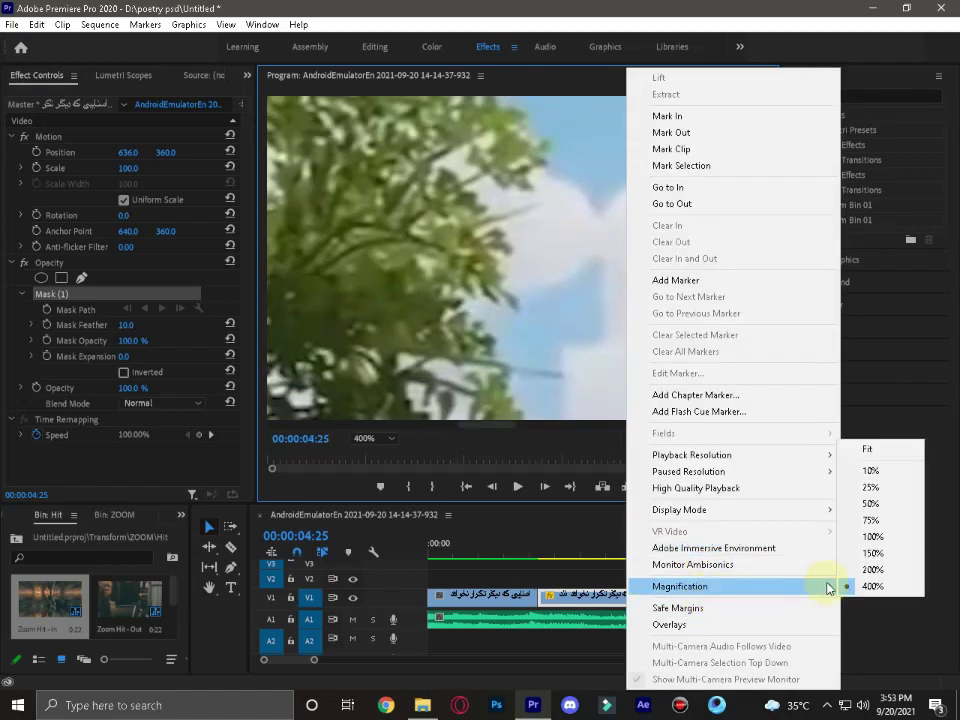
pyautogui.click(872, 570)
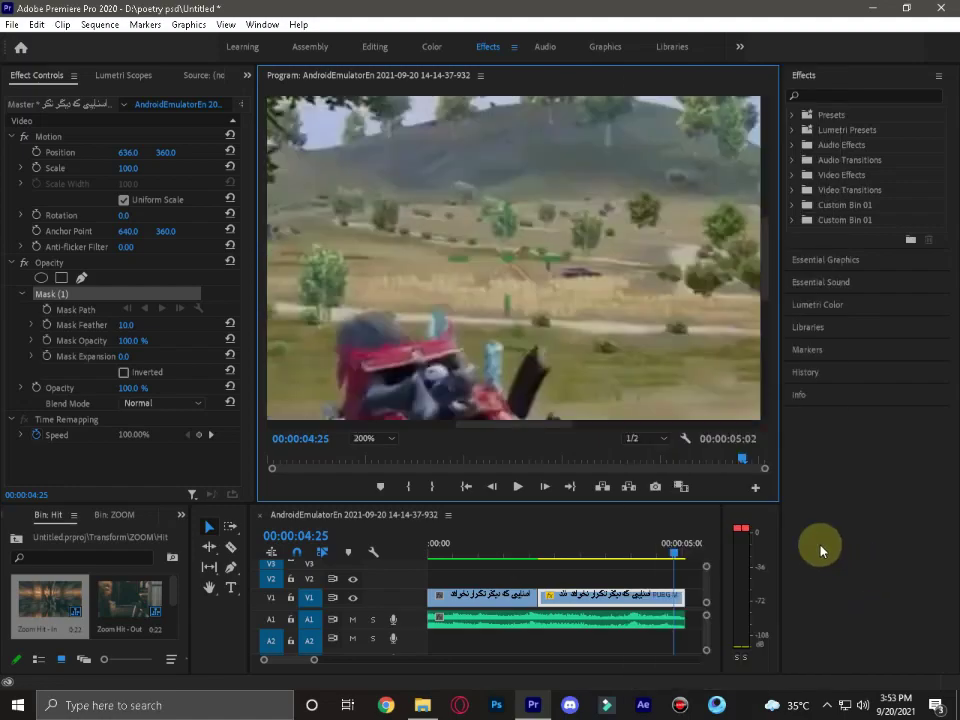
pyautogui.scroll(3, 765, 235)
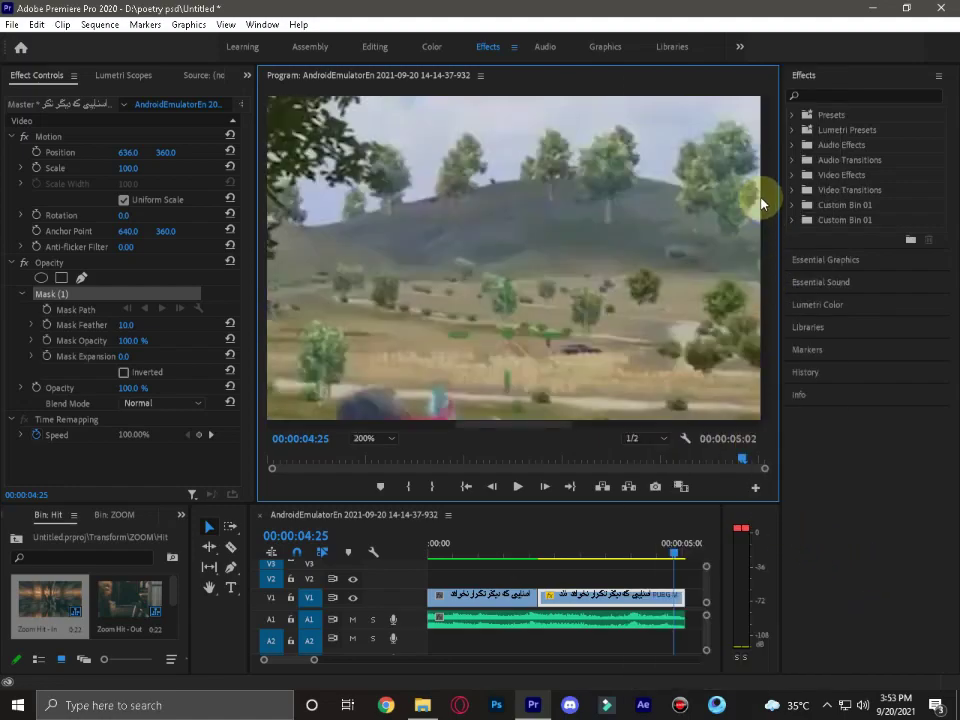
pyautogui.scroll(3, 761, 200)
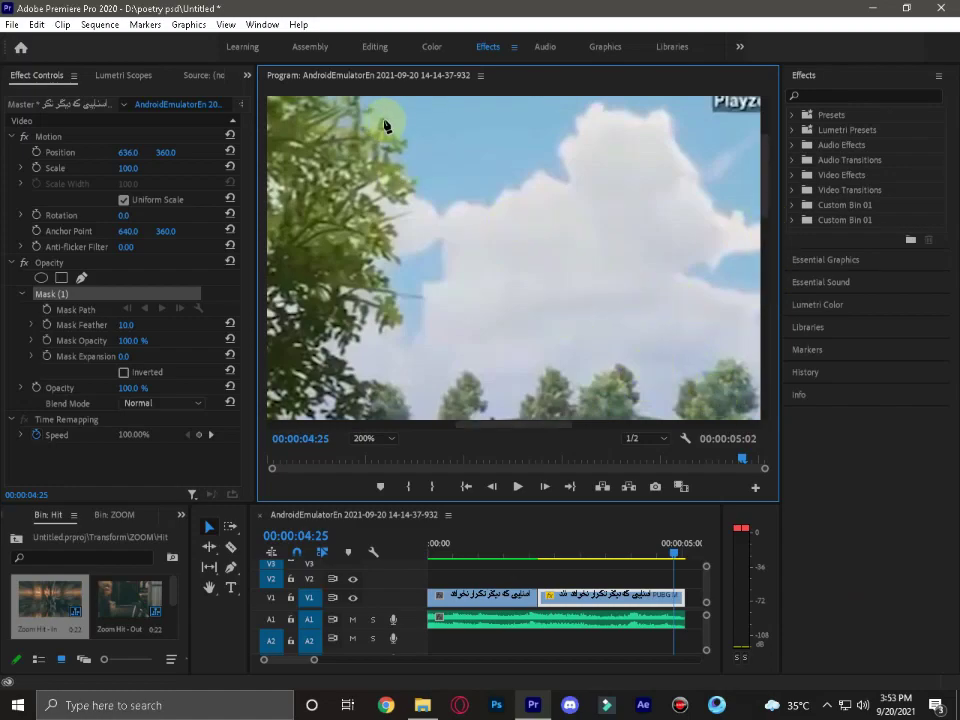
pyautogui.scroll(2, 765, 152)
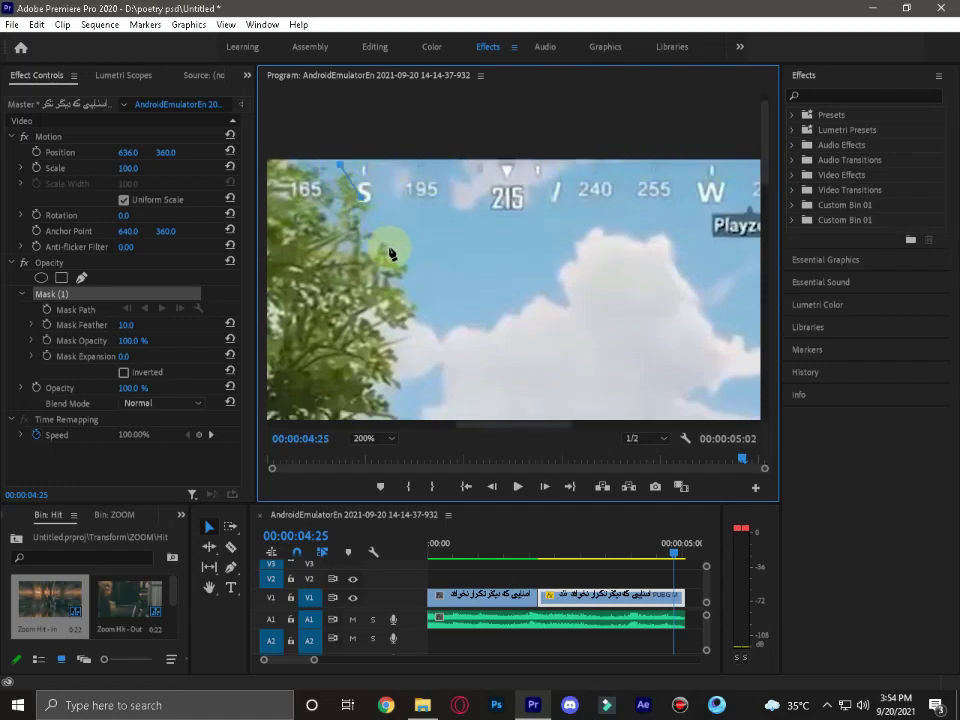
# Place mask points down the tree edge and along the left tree's outline.
pyautogui.click(372, 234)
pyautogui.click(412, 313)
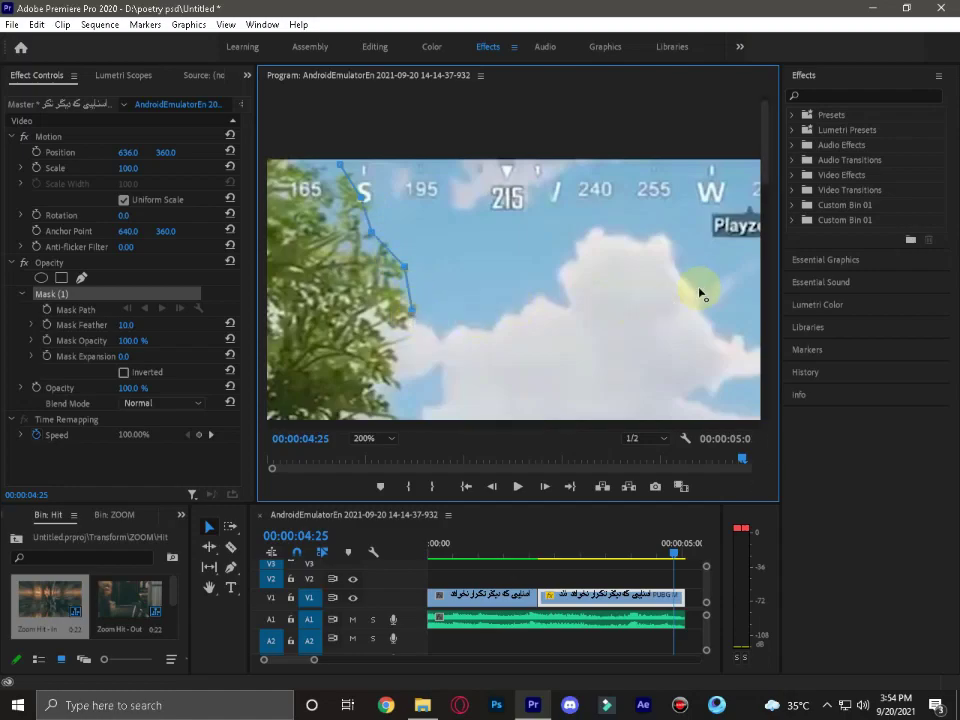
pyautogui.moveTo(766, 177); pyautogui.dragTo(766, 262)
pyautogui.click(403, 337)
pyautogui.click(375, 355)
pyautogui.click(358, 402)
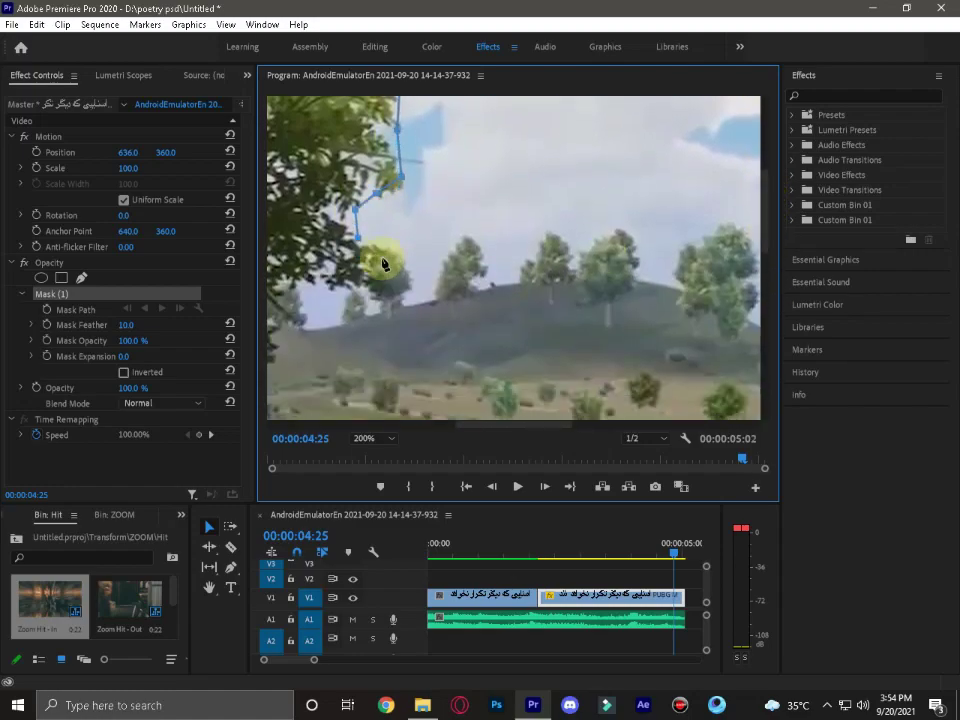
pyautogui.click(361, 274)
pyautogui.click(316, 287)
pyautogui.click(304, 325)
# Magnify the Program Monitor to 400%, scroll right, and add a mask point at the tree's base.
pyautogui.rightClick(628, 298)
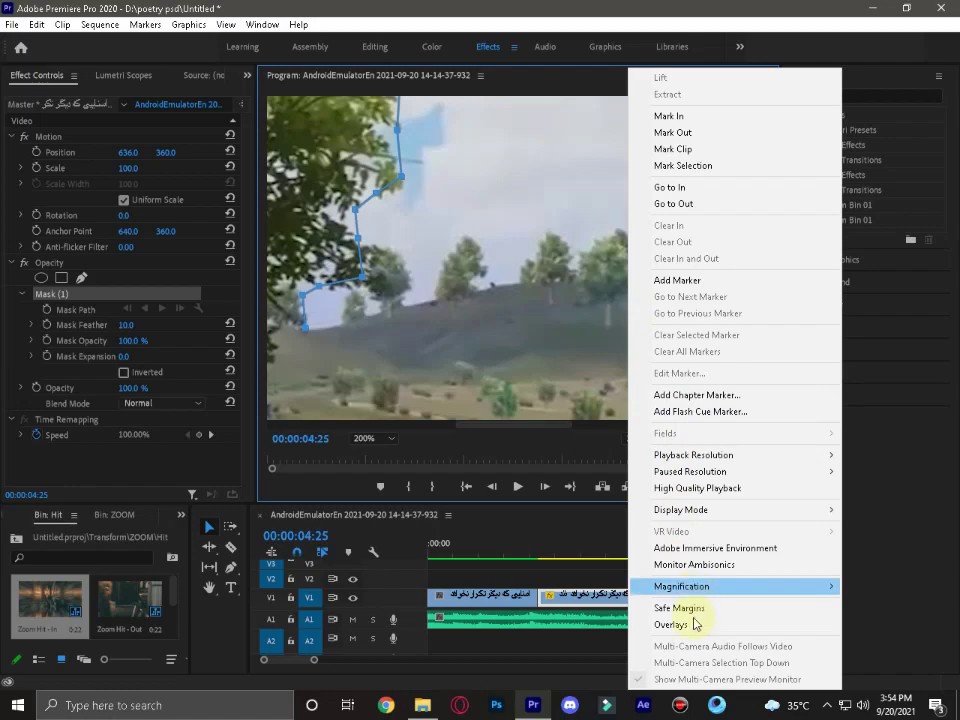
pyautogui.click(735, 460)
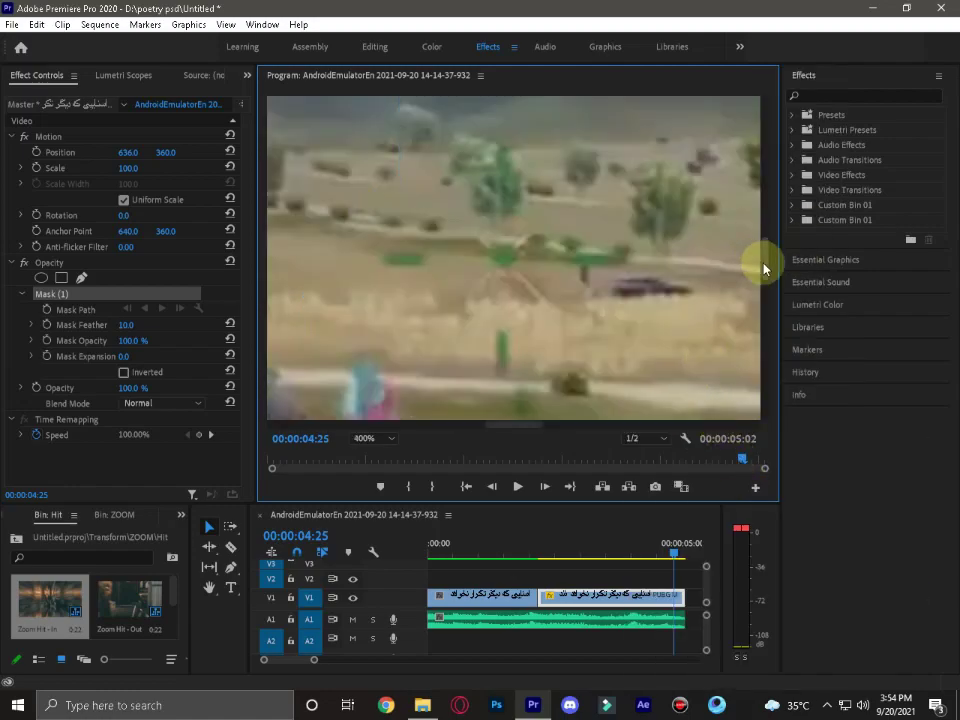
pyautogui.scroll(5, 752, 216)
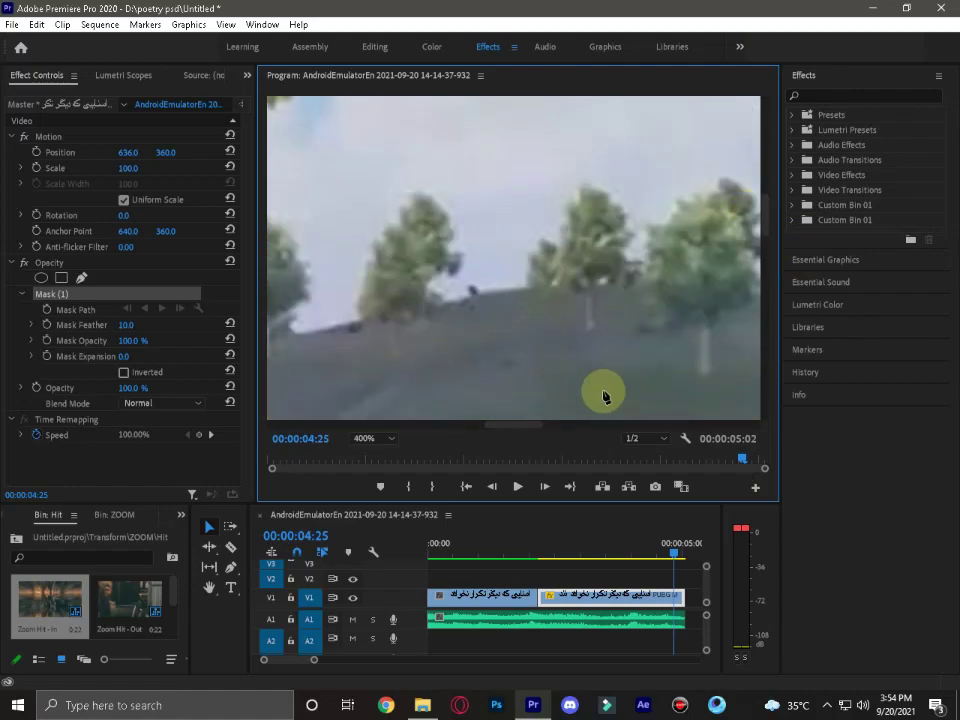
pyautogui.hscroll(2, 454, 257)
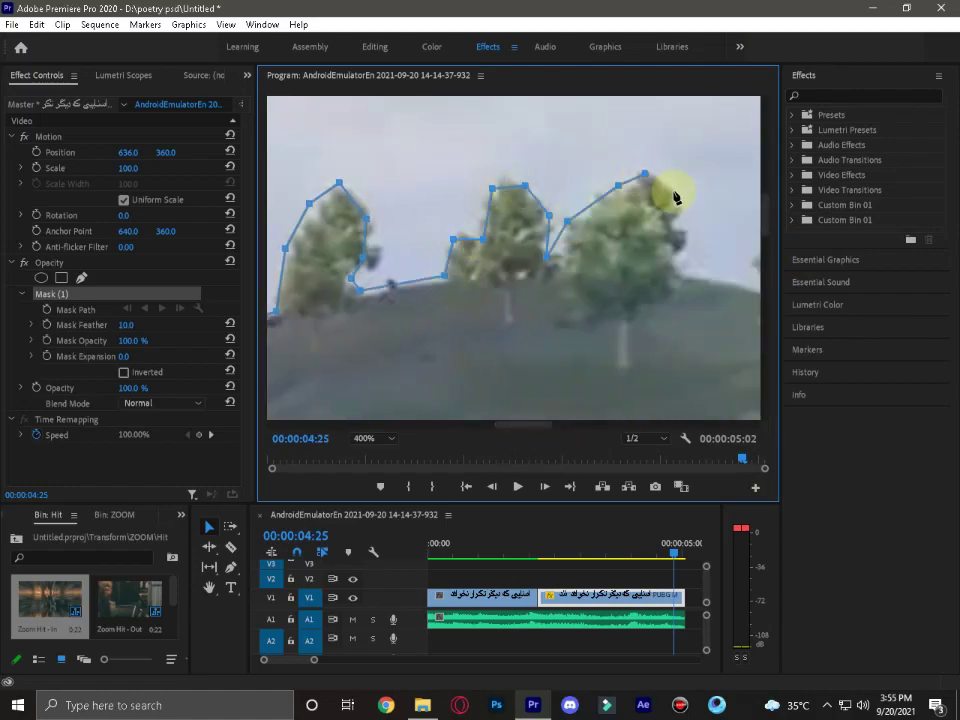
pyautogui.hscroll(2, 408, 211)
pyautogui.click(625, 305)
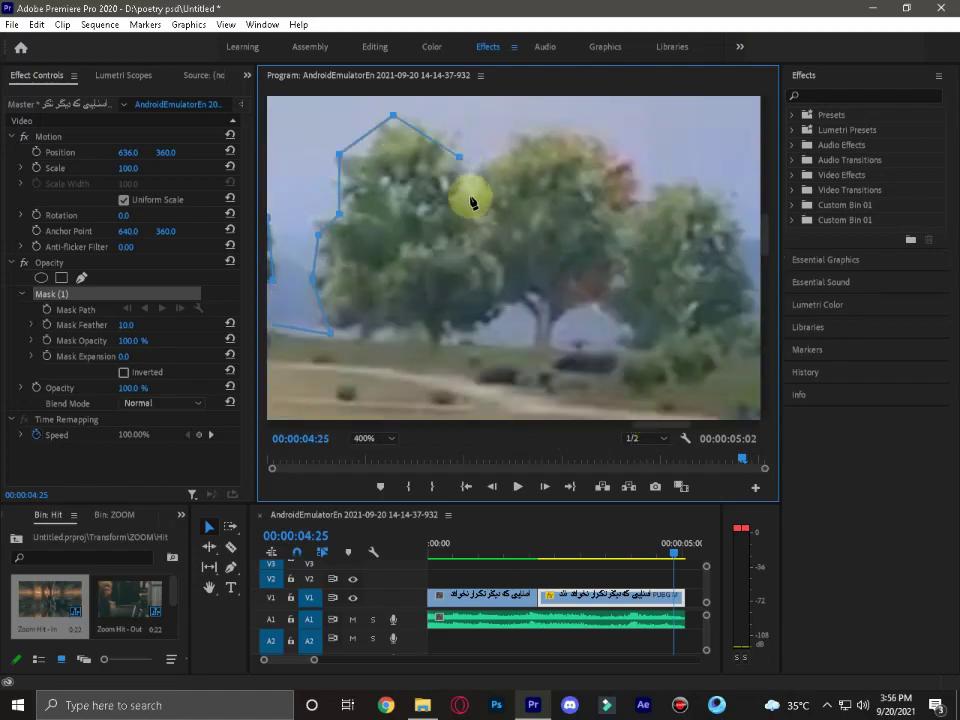
# Continue the mask over the bush top, rooftop edge, tall tree's tip and sides, and right-hand trees.
pyautogui.moveTo(696, 427); pyautogui.dragTo(578, 392)
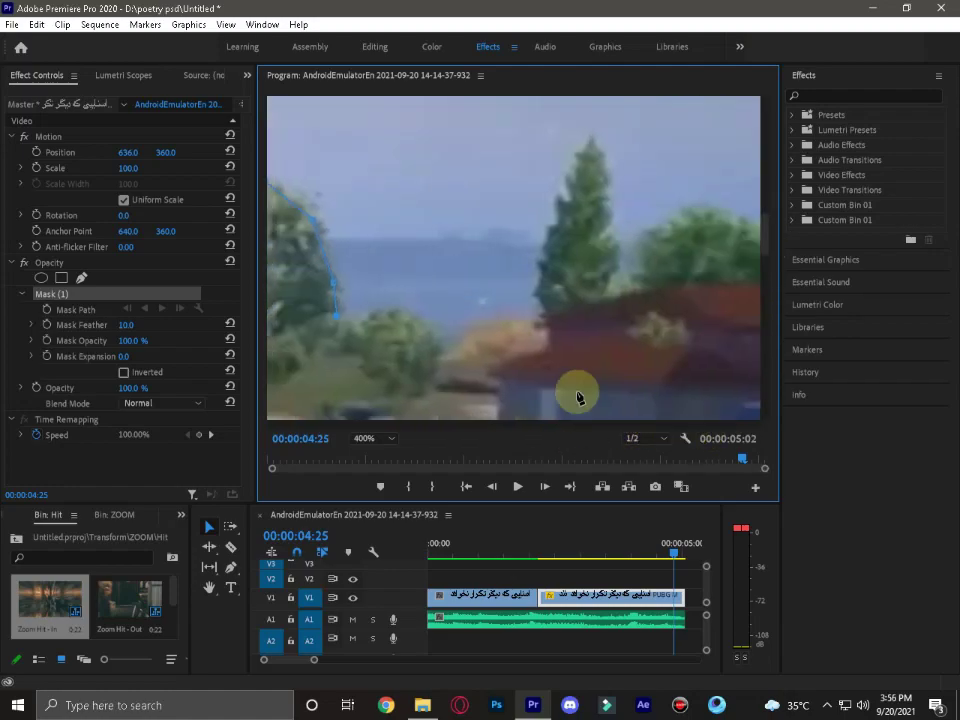
pyautogui.click(388, 303)
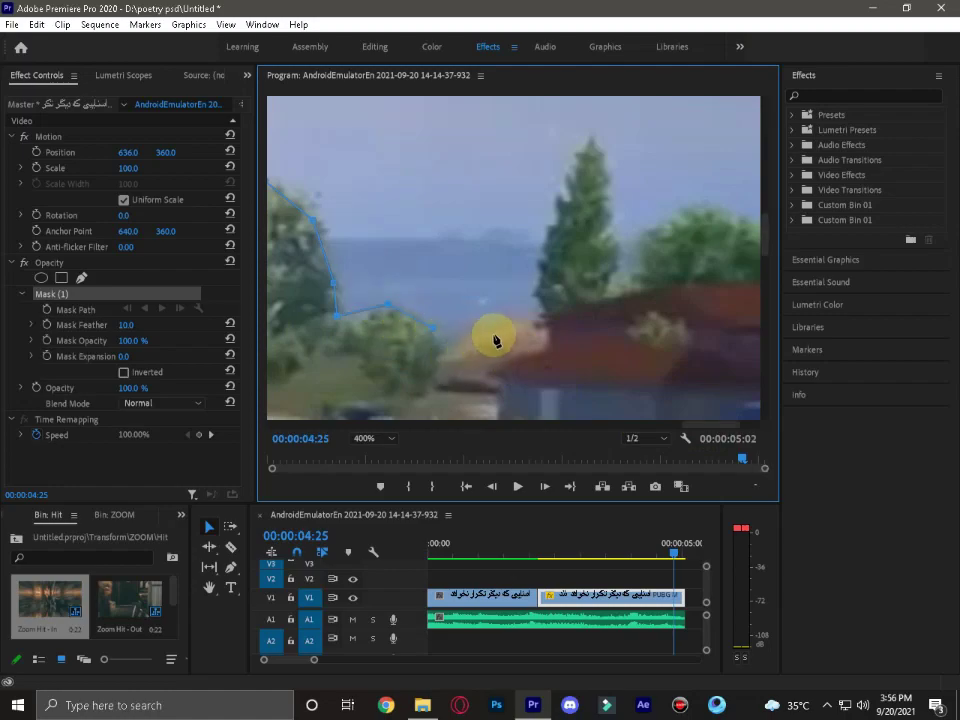
pyautogui.click(501, 323)
pyautogui.click(536, 305)
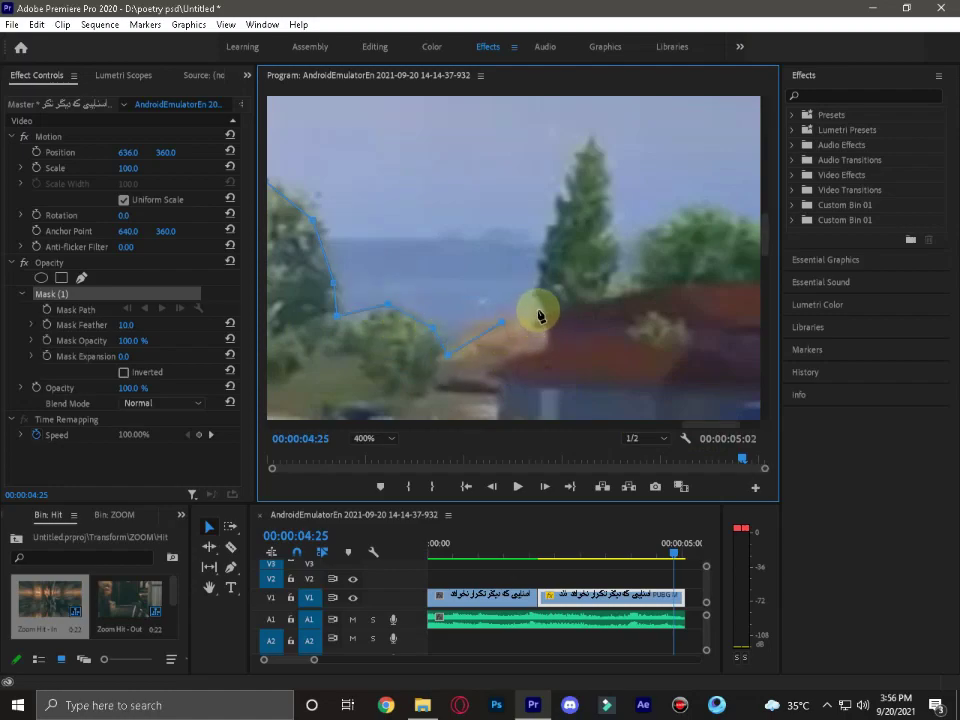
pyautogui.click(550, 208)
pyautogui.click(592, 133)
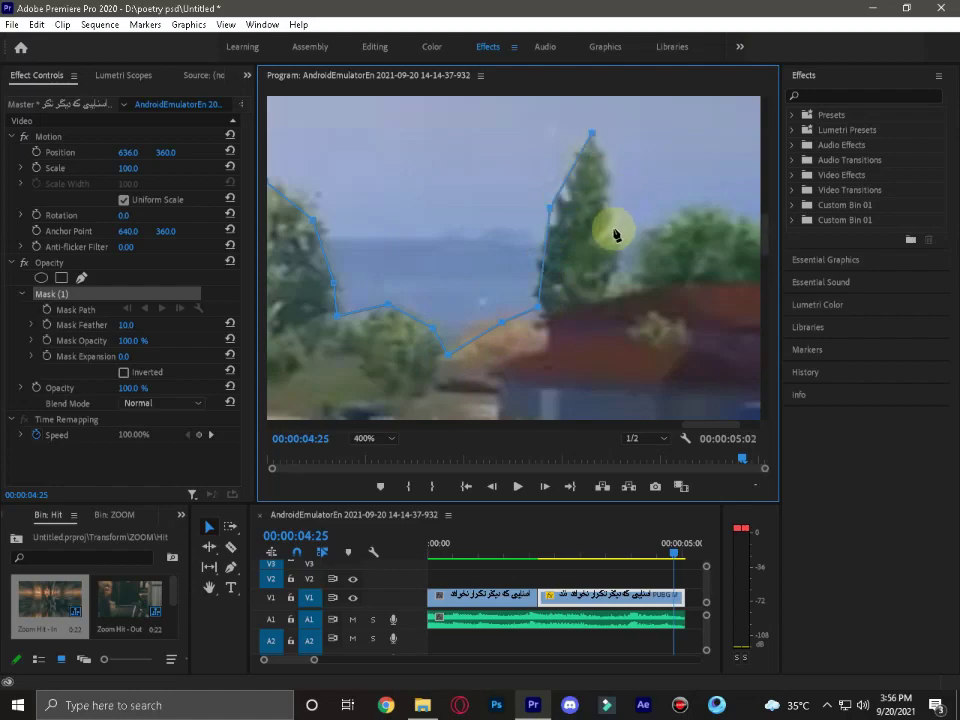
pyautogui.click(612, 291)
pyautogui.click(636, 280)
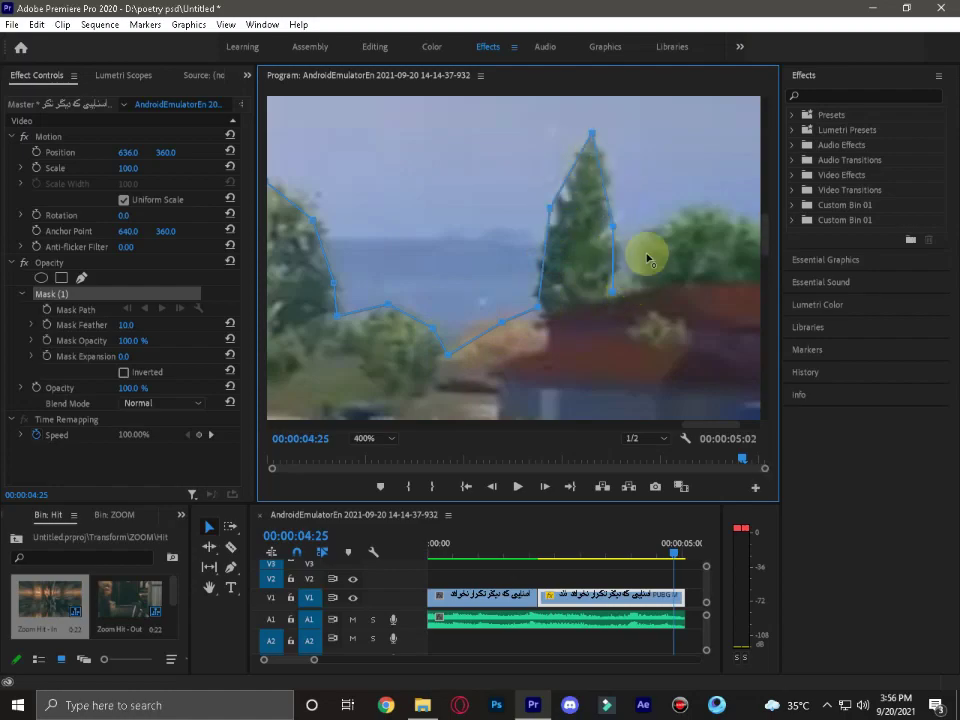
pyautogui.click(666, 214)
pyautogui.click(721, 203)
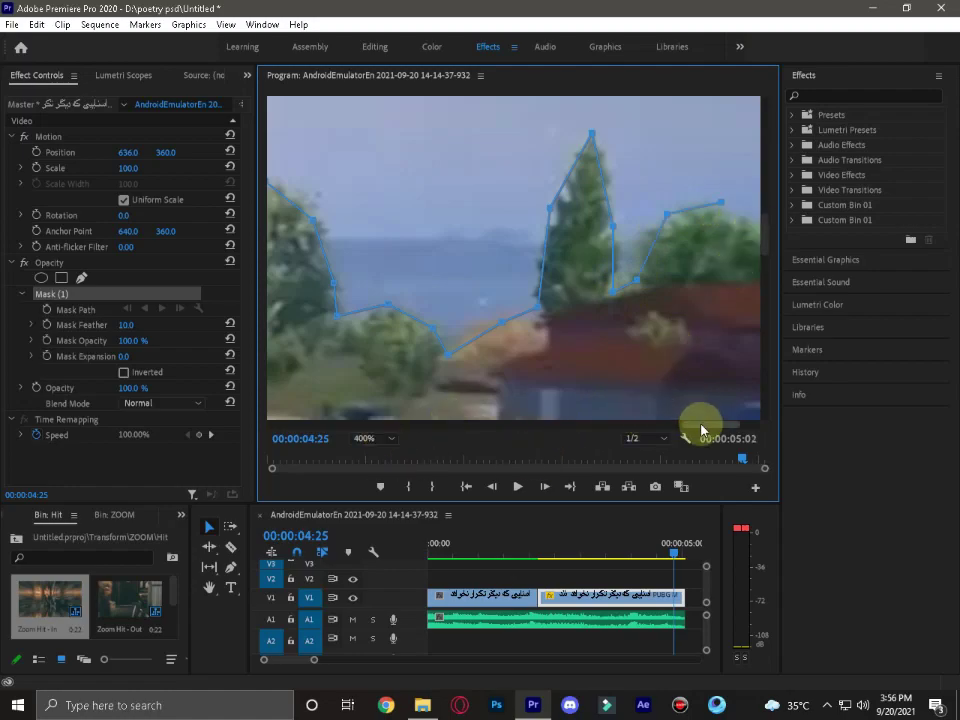
pyautogui.hscroll(3, 726, 429)
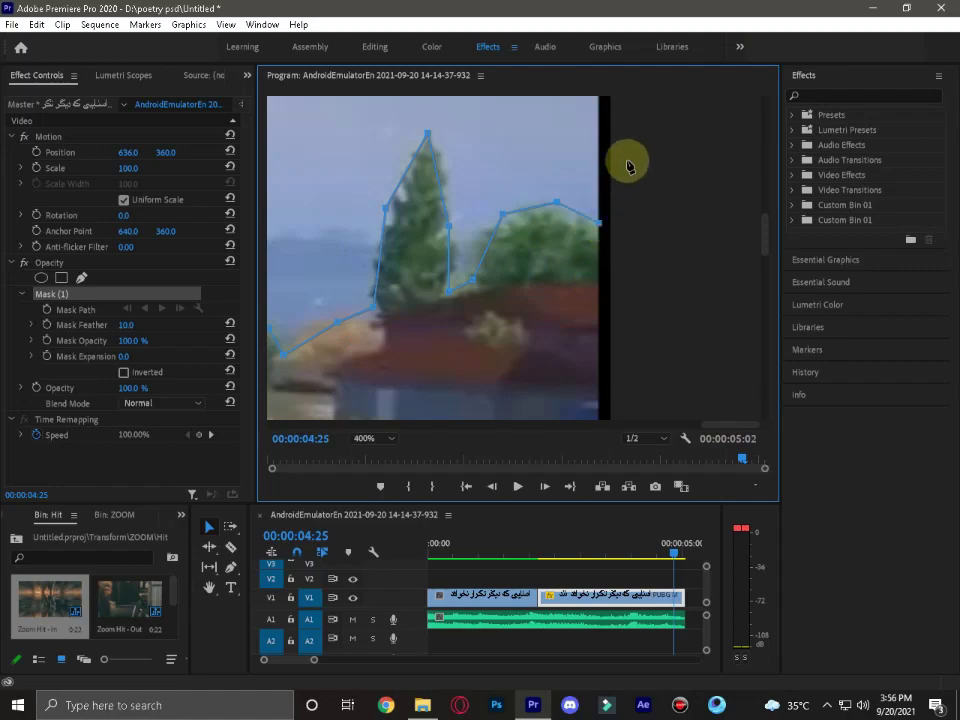
# Add the final mask point at the frame's right edge and set magnification to Fit.
pyautogui.click(664, 243)
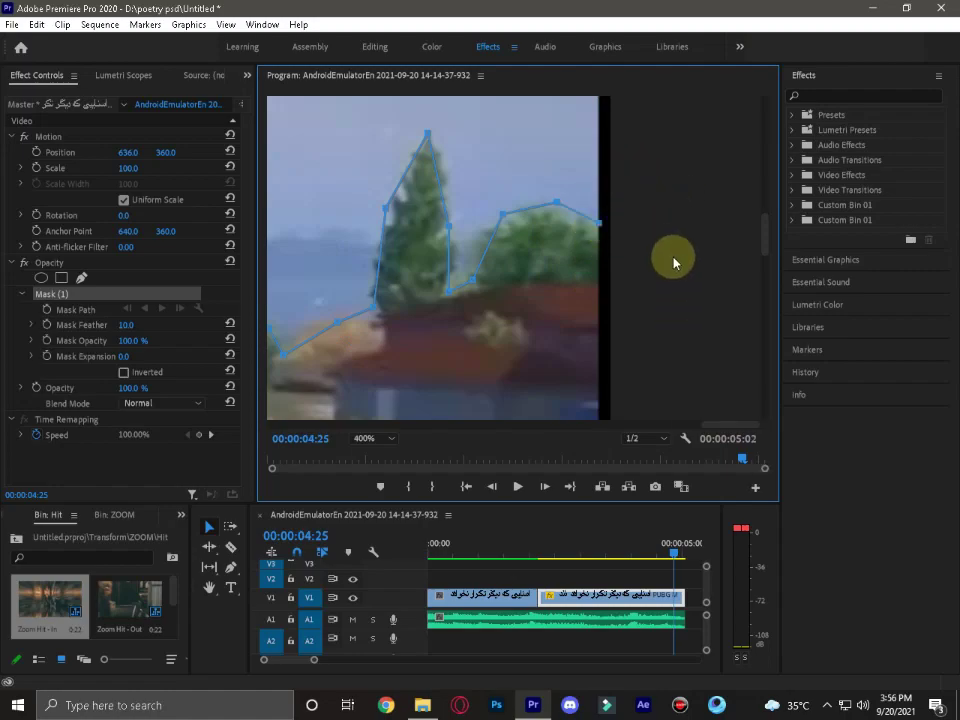
pyautogui.rightClick(674, 259)
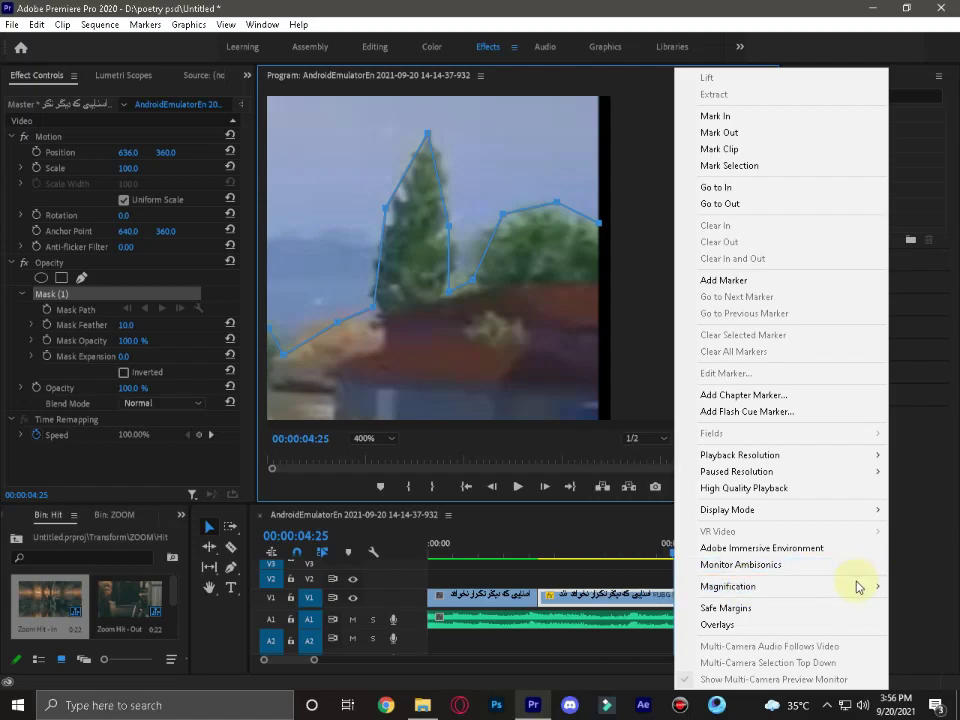
pyautogui.click(729, 590)
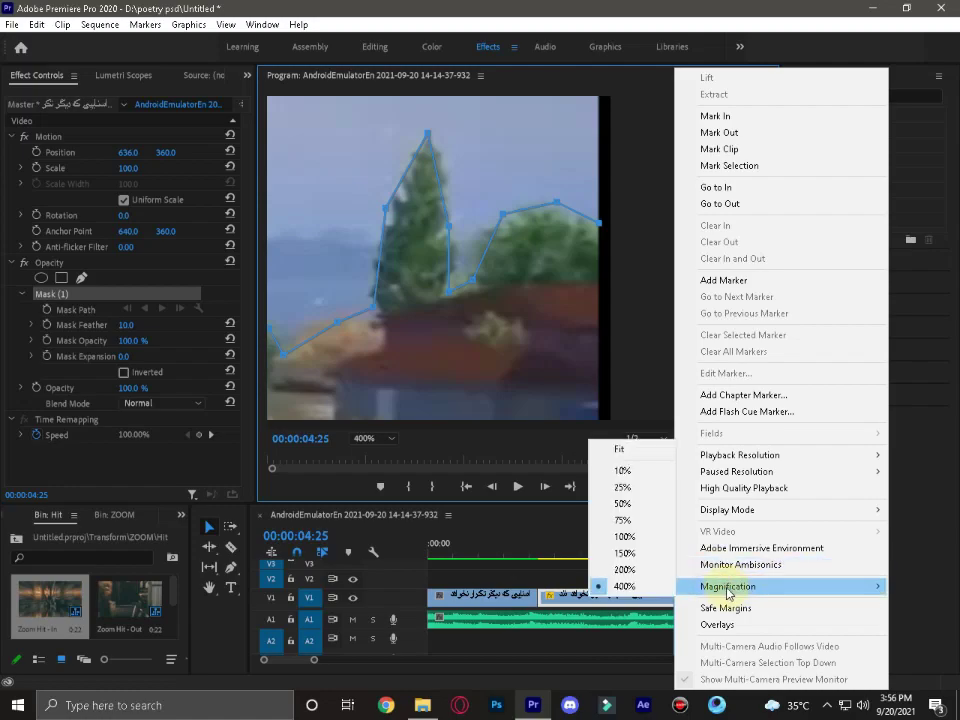
pyautogui.click(630, 451)
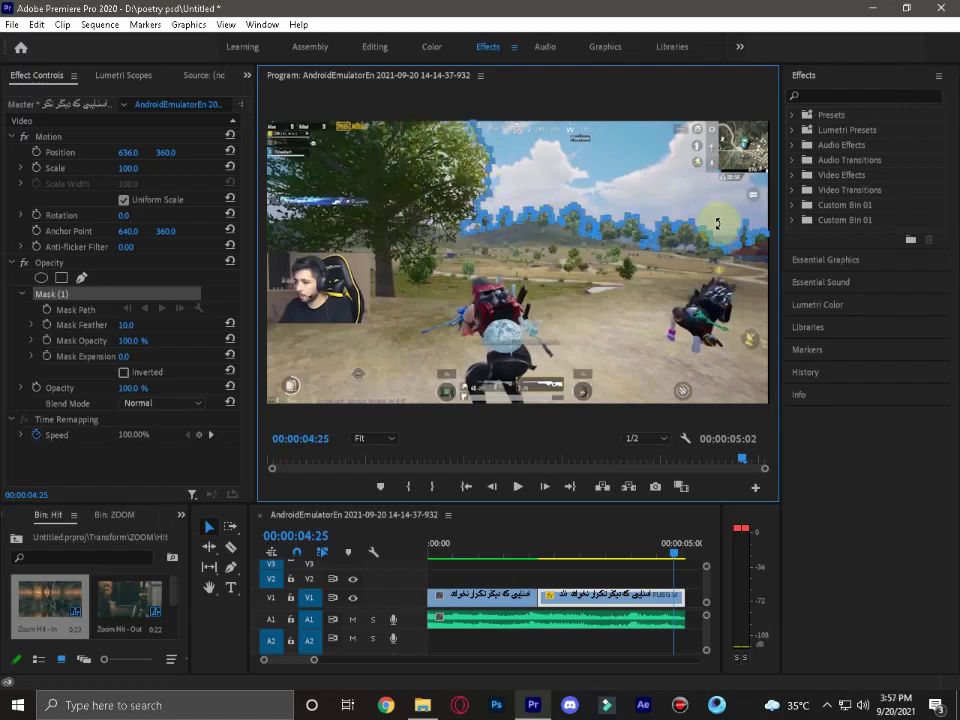
# Save the project with Ctrl+S and close the mask at its first vertex.
pyautogui.hotkey('ctrl', 's')
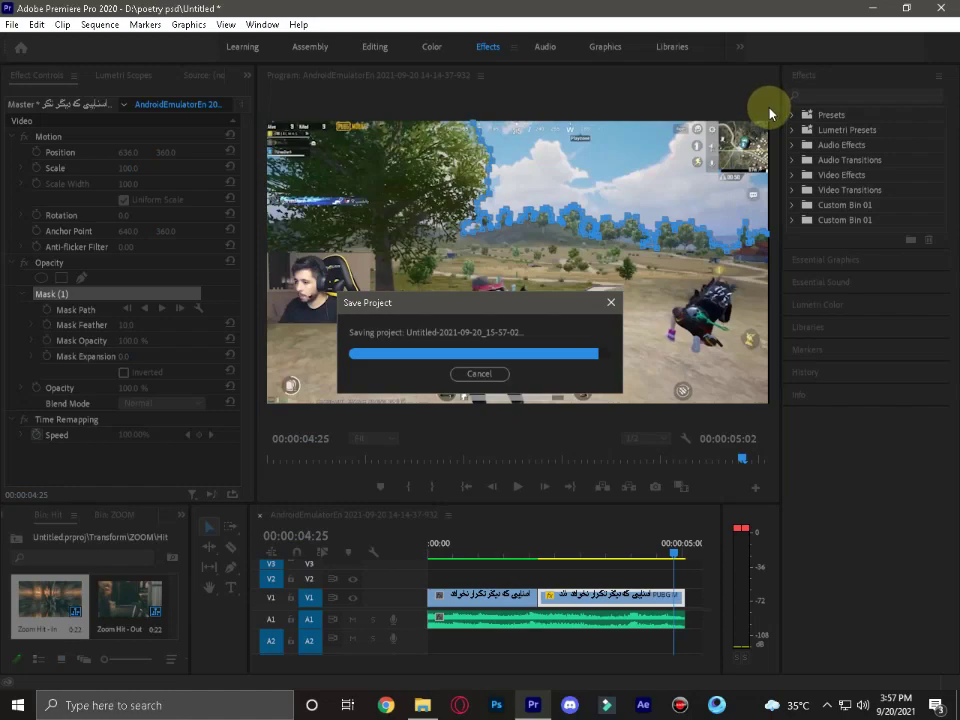
pyautogui.click(497, 374)
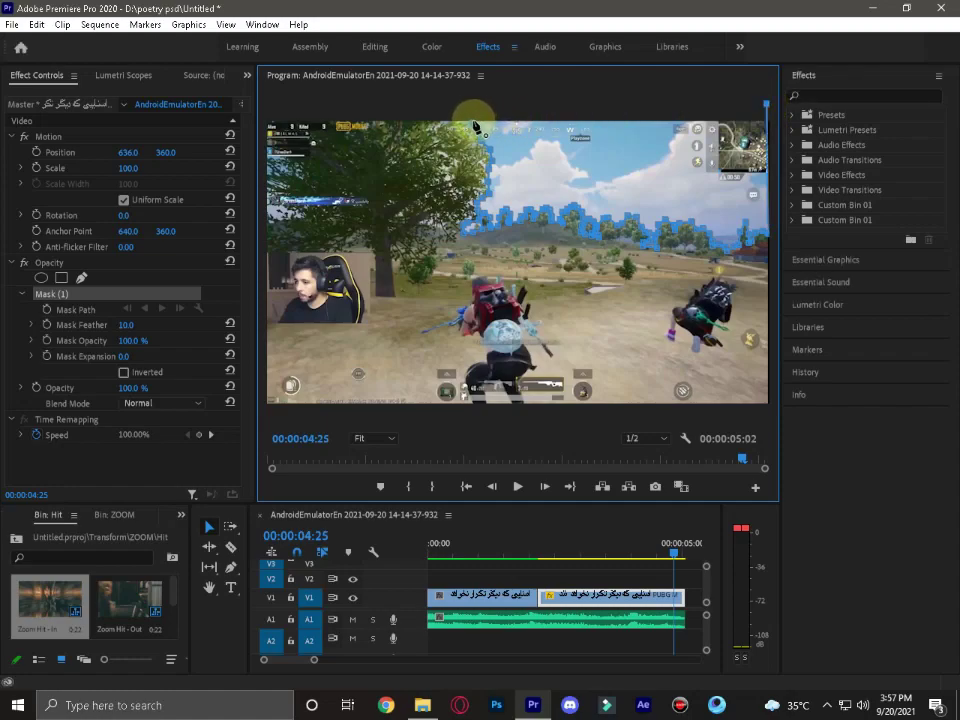
pyautogui.click(473, 126)
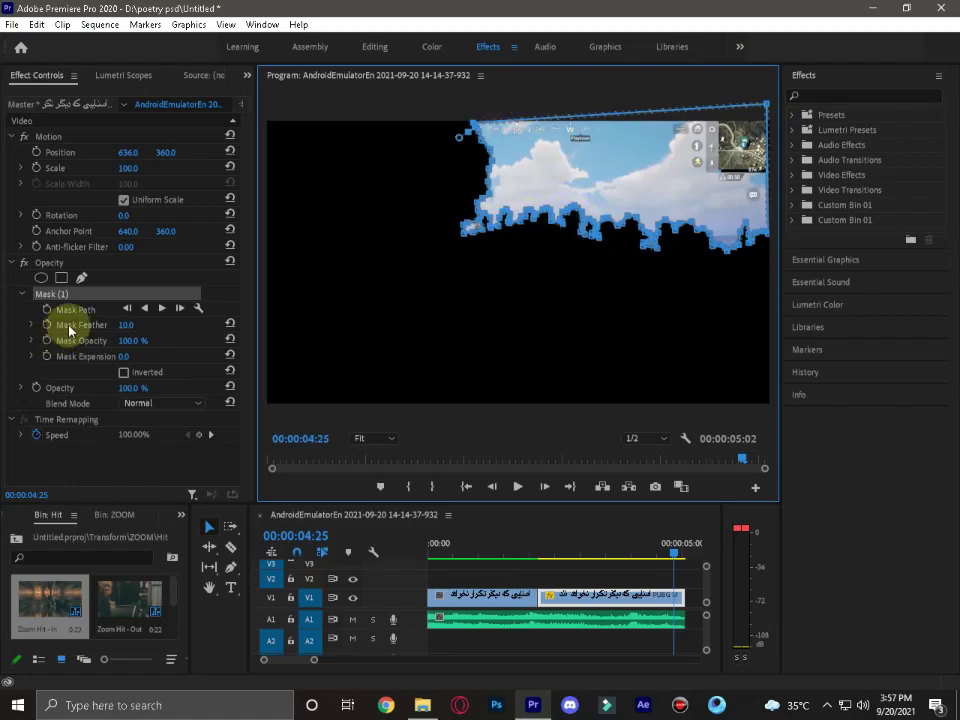
# Check Inverted on Mask (1) and play back from 00:00:02:12 to preview the blacked-out sky.
pyautogui.click(124, 372)
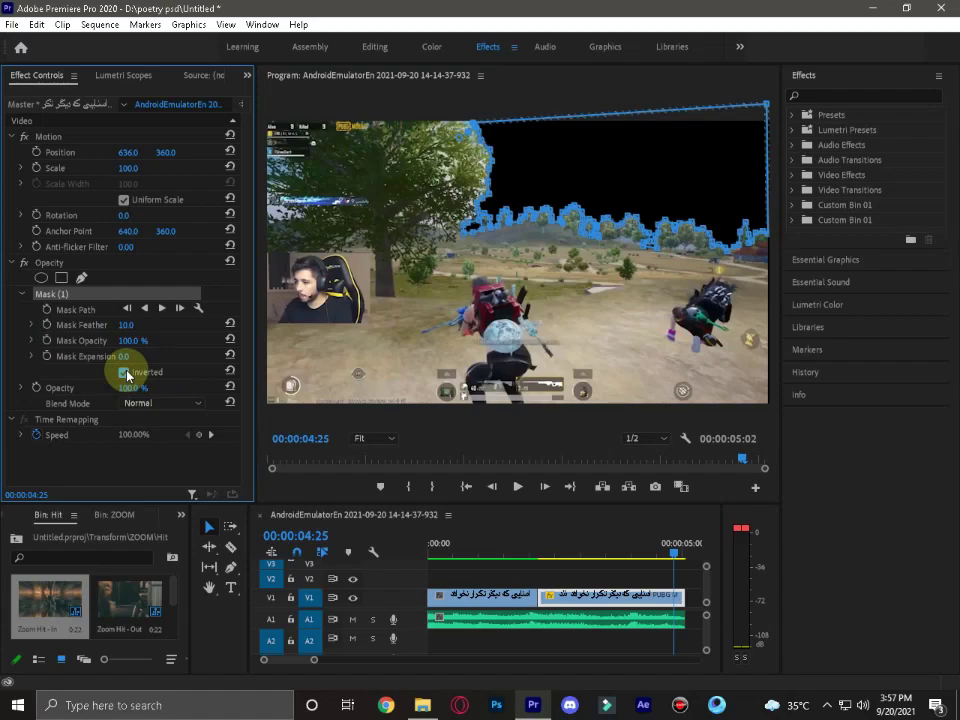
pyautogui.click(503, 582)
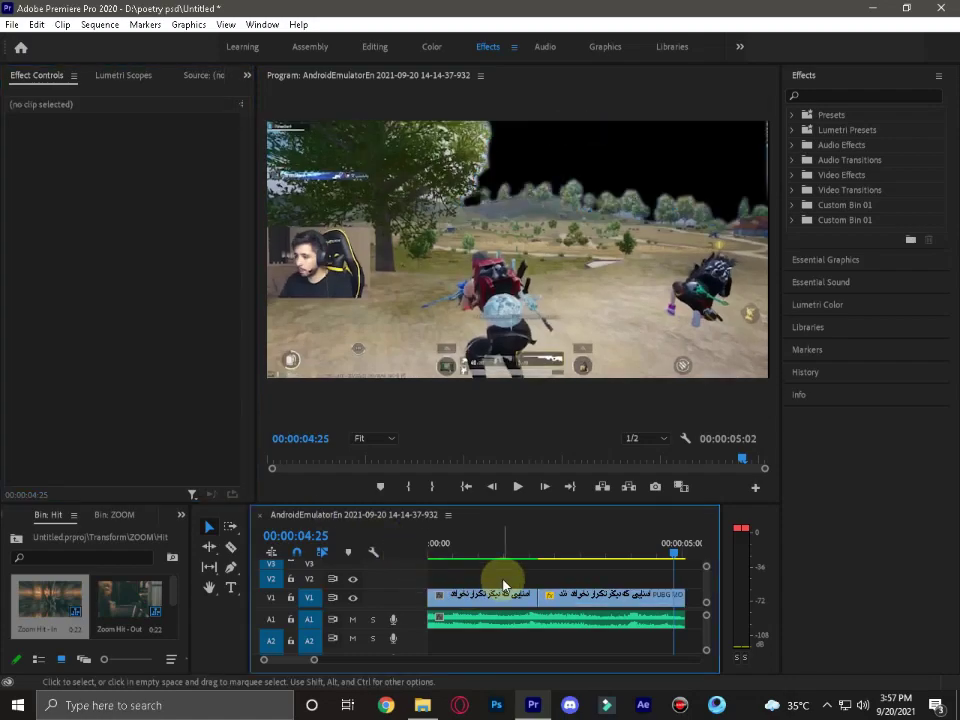
pyautogui.moveTo(538, 553); pyautogui.dragTo(553, 564)
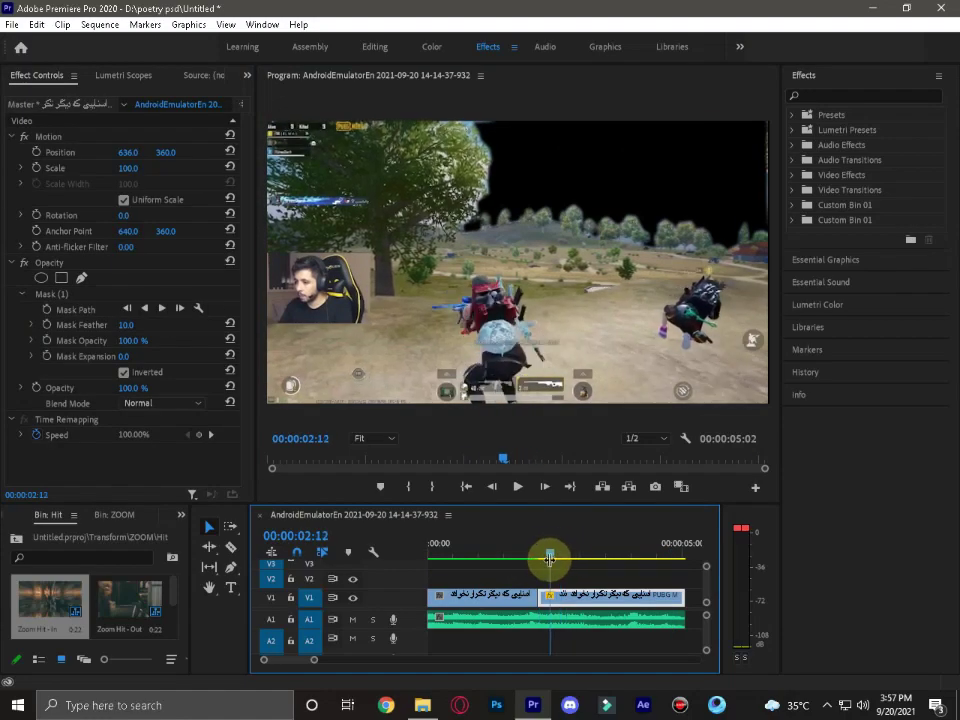
pyautogui.click(518, 566)
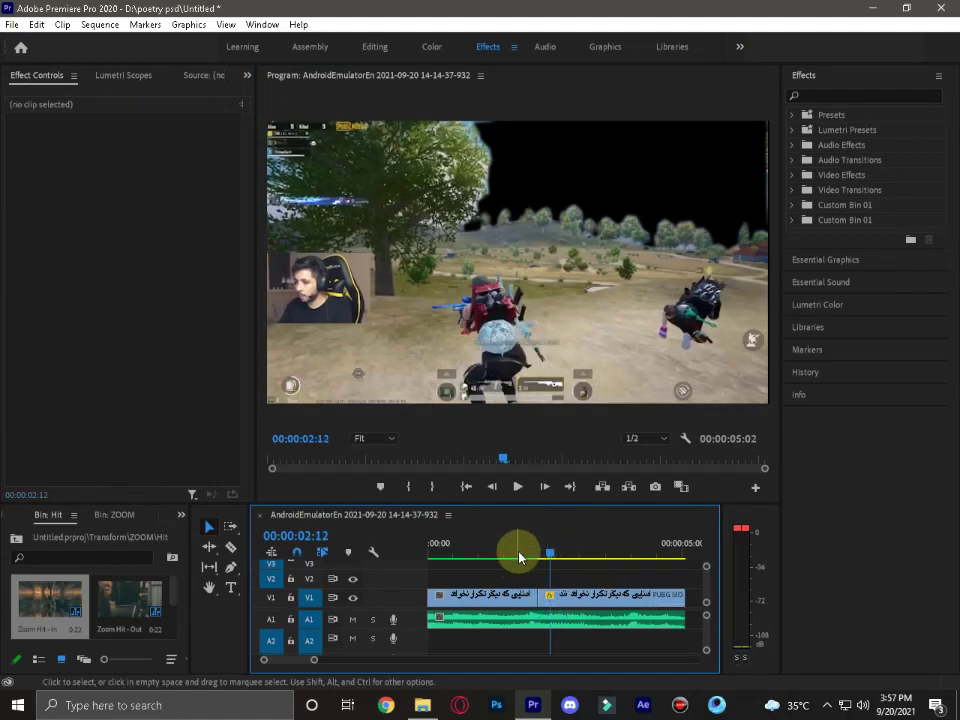
pyautogui.press('space')
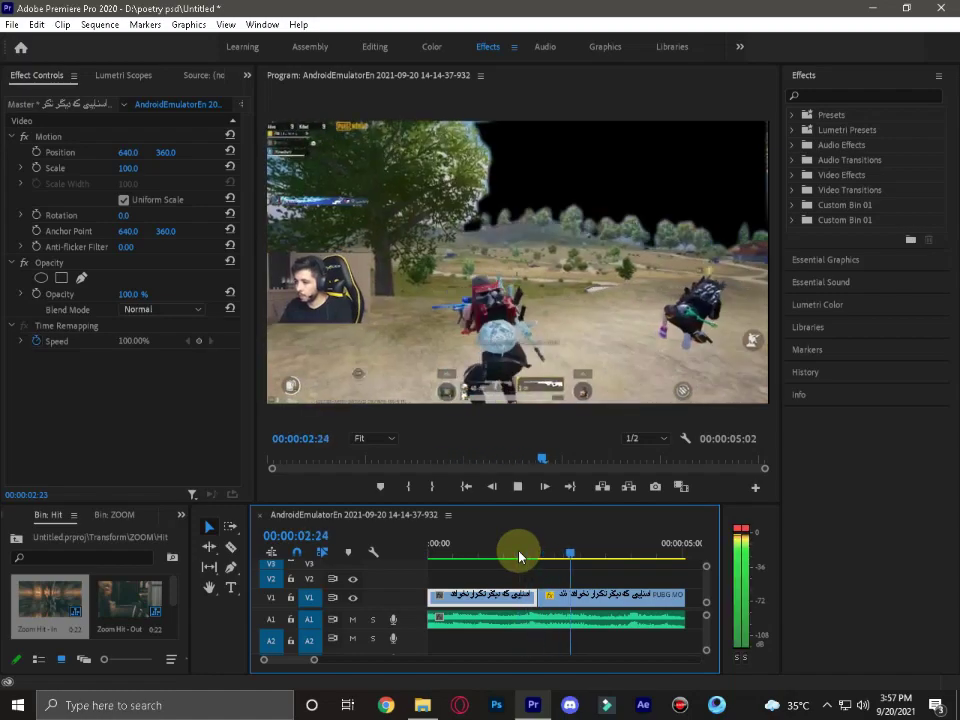
pyautogui.press('space')
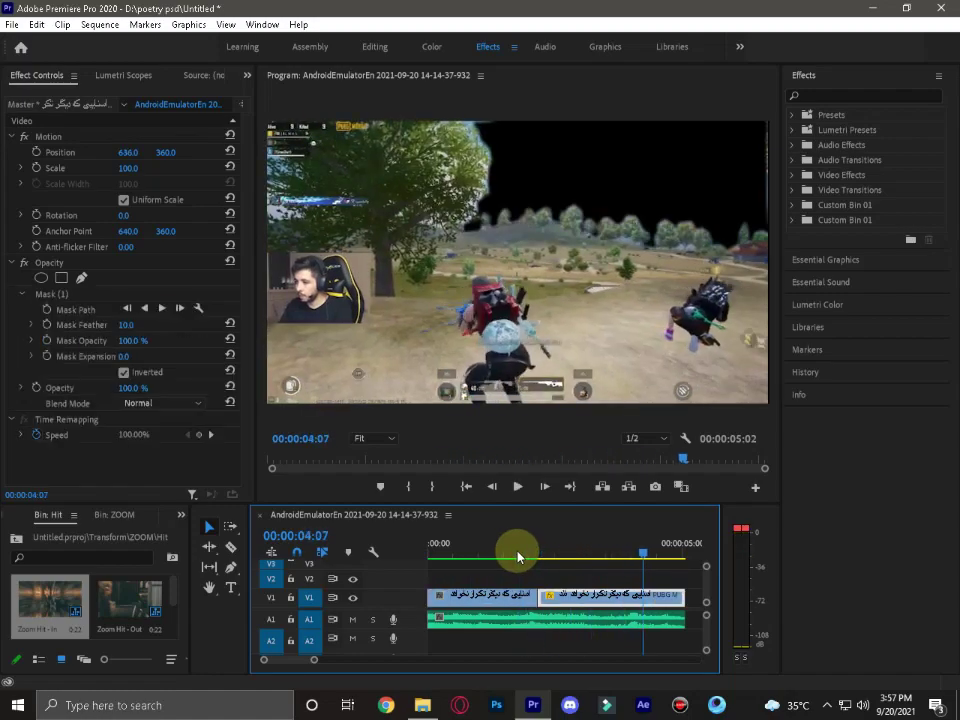
pyautogui.moveTo(414, 716)
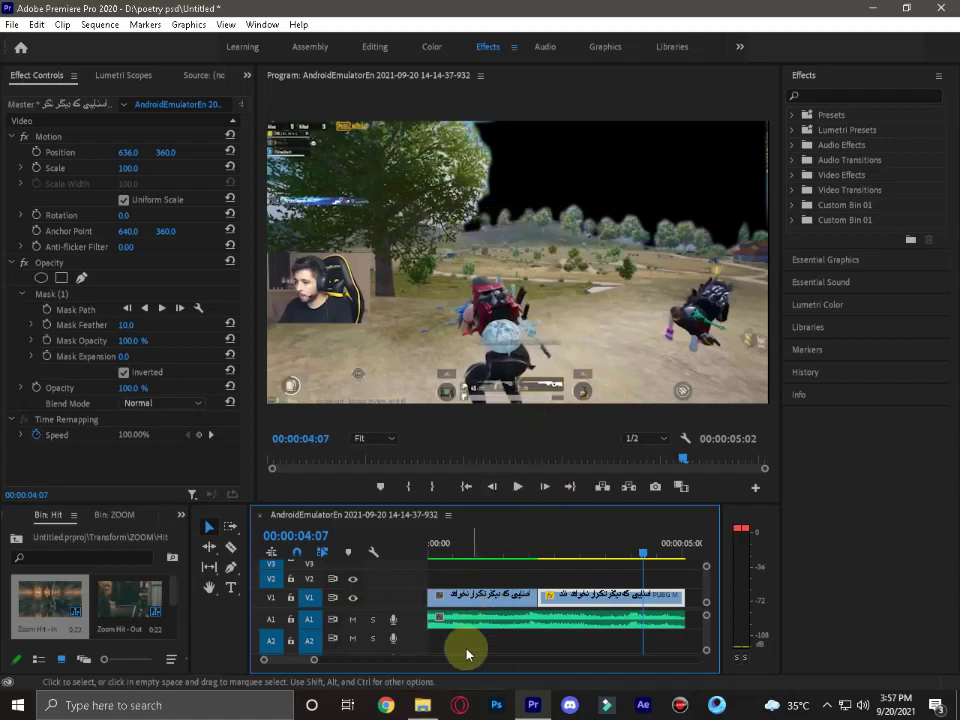
# Drag the Timelapse Black Cloudy Sky video from Downloads onto track V2 and select it.
pyautogui.click(422, 704)
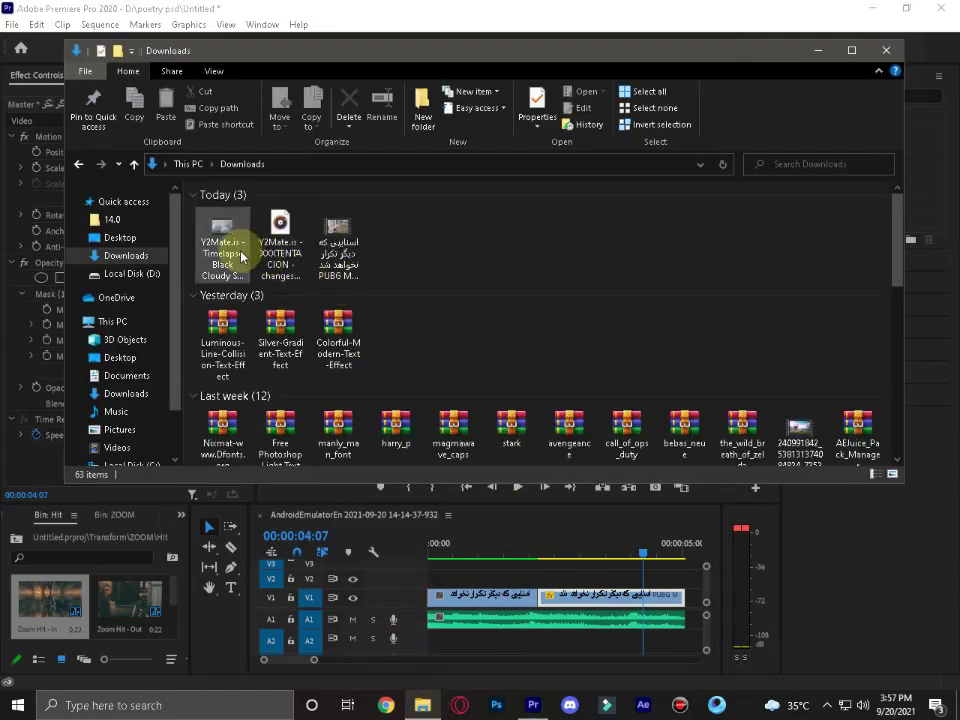
pyautogui.moveTo(220, 245)
pyautogui.mouseDown()
pyautogui.moveTo(560, 570)
pyautogui.moveTo(602, 577)
pyautogui.mouseUp()
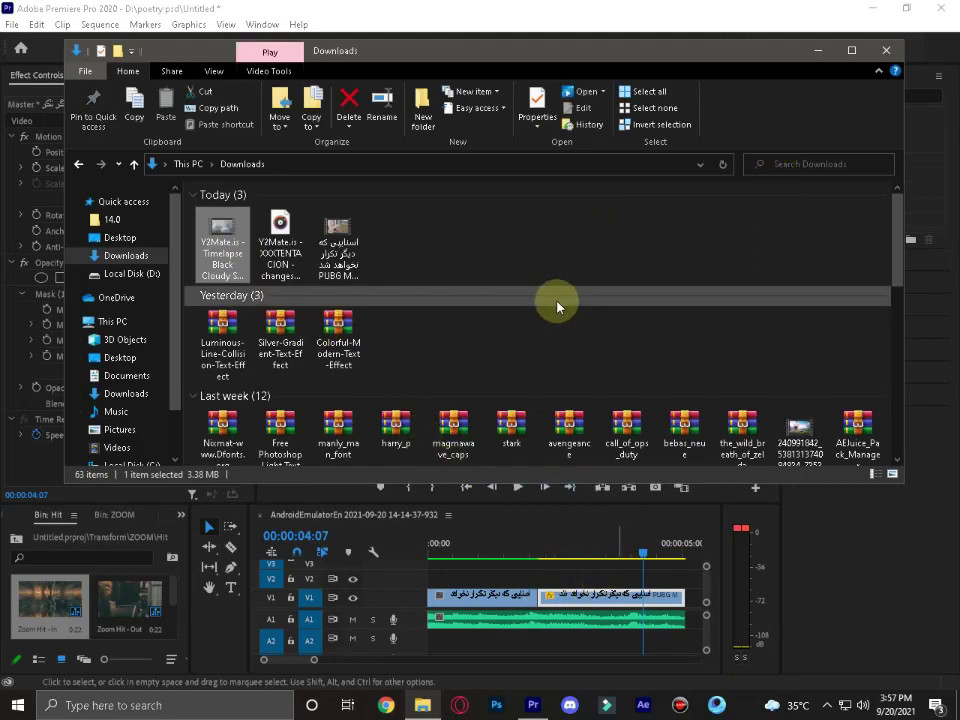
pyautogui.click(885, 50)
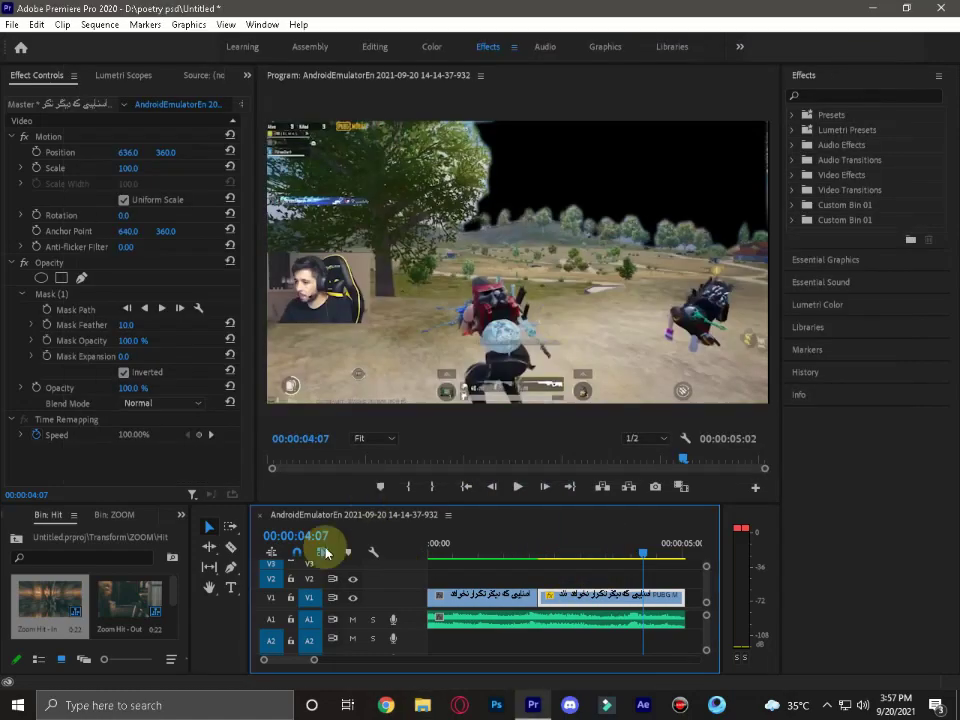
pyautogui.click(422, 704)
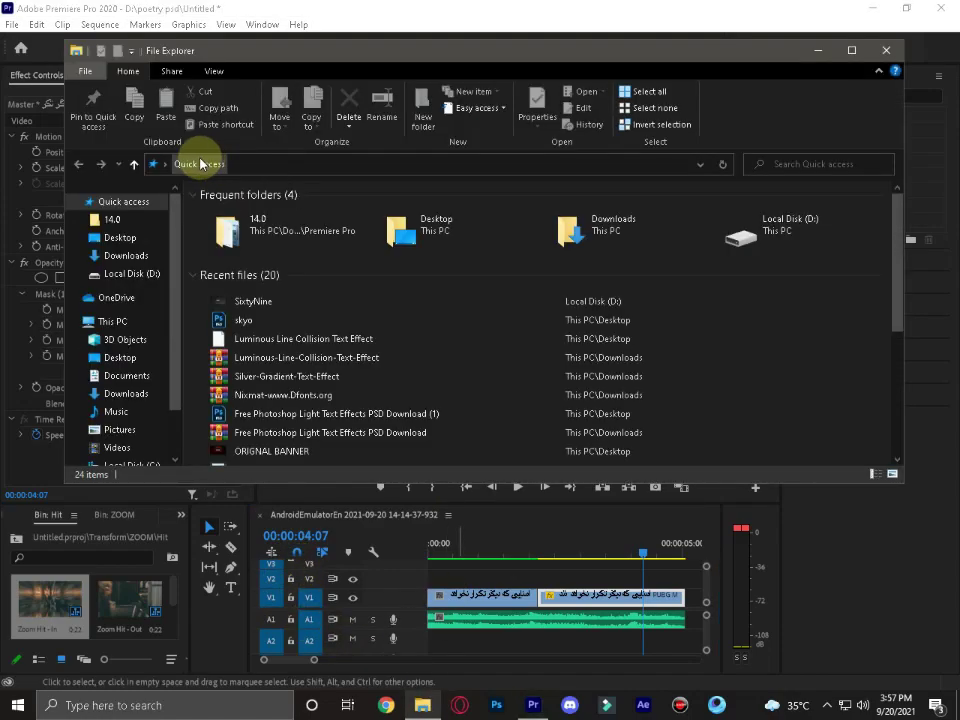
pyautogui.click(138, 259)
pyautogui.moveTo(222, 228)
pyautogui.mouseDown()
pyautogui.moveTo(538, 588)
pyautogui.moveTo(545, 580)
pyautogui.mouseUp()
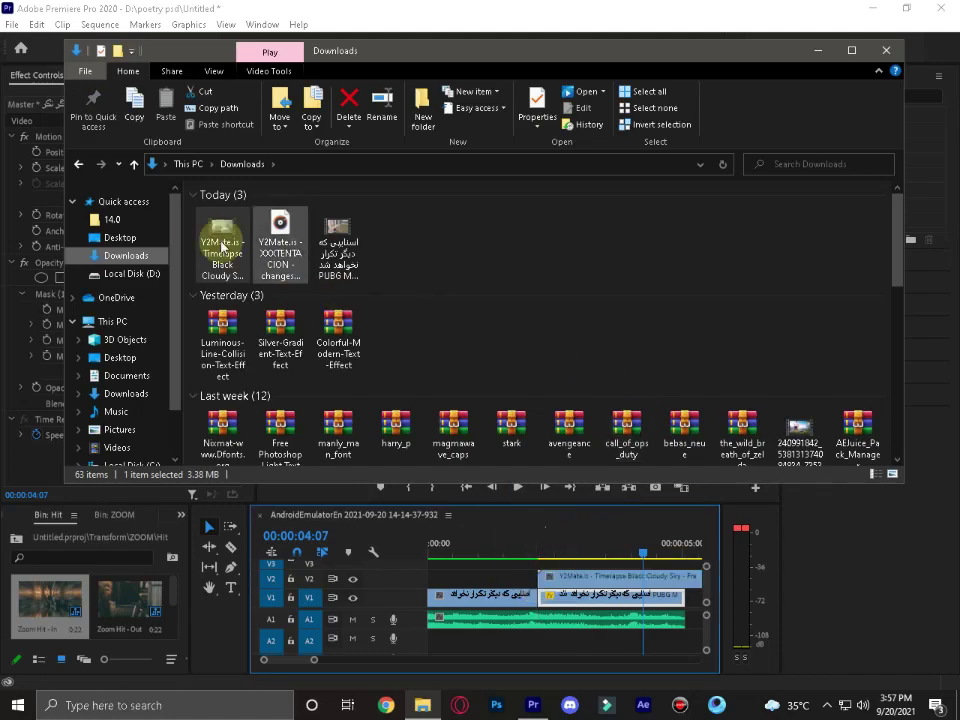
pyautogui.click(885, 50)
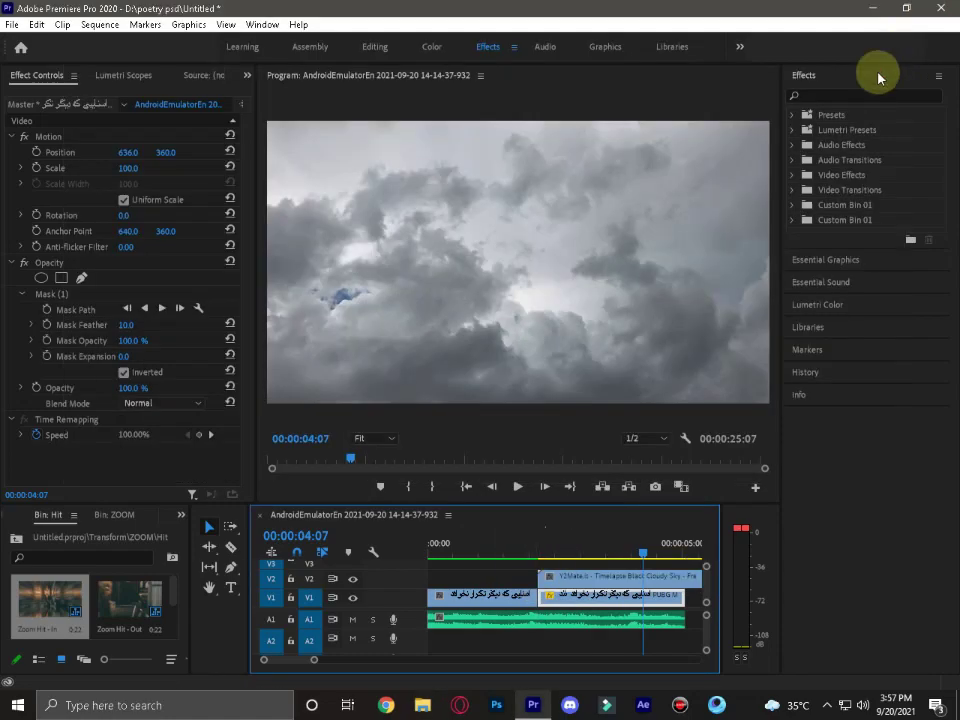
pyautogui.click(583, 588)
# Slide the sky clip later on V2, inspect the second clip's Mask (1), and park the playhead at 00:00:02:21.
pyautogui.moveTo(575, 586)
pyautogui.mouseDown()
pyautogui.moveTo(712, 577)
pyautogui.moveTo(703, 579)
pyautogui.mouseUp()
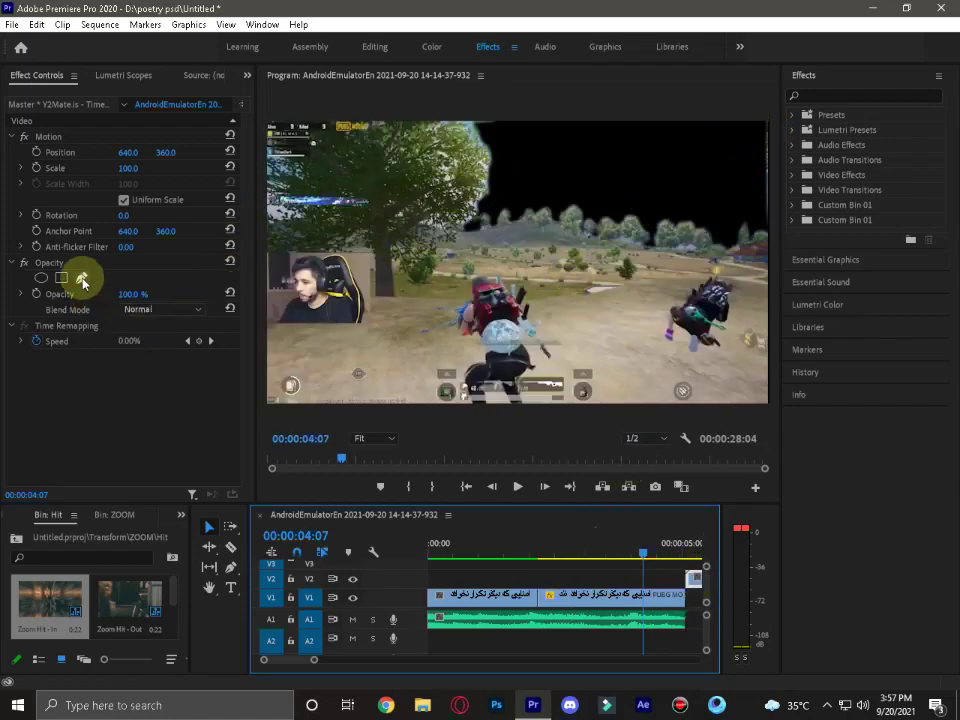
pyautogui.click(611, 594)
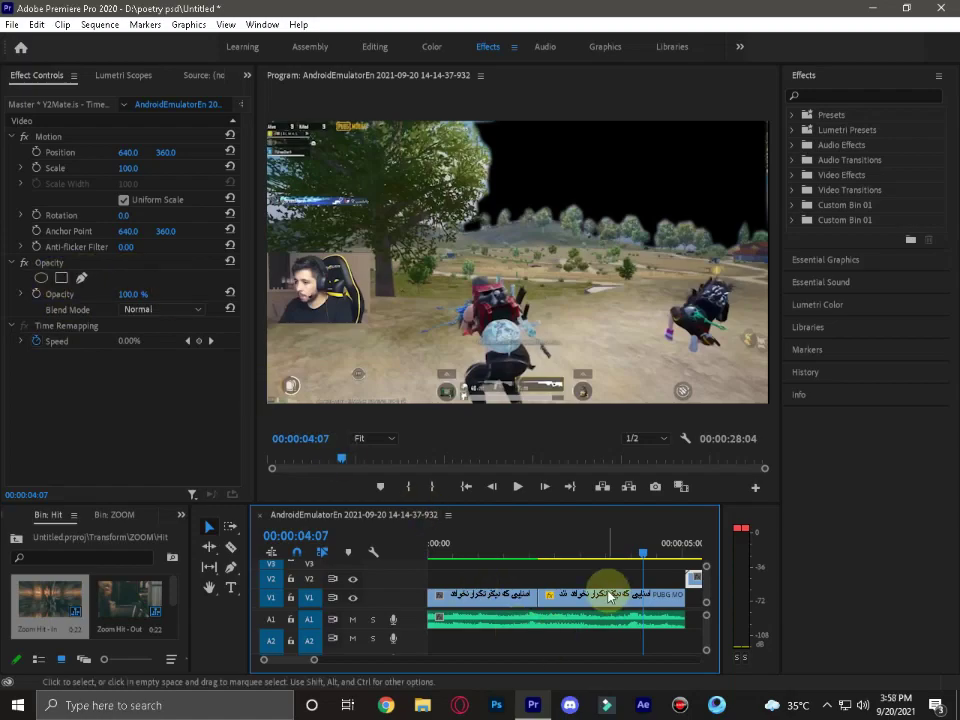
pyautogui.click(72, 294)
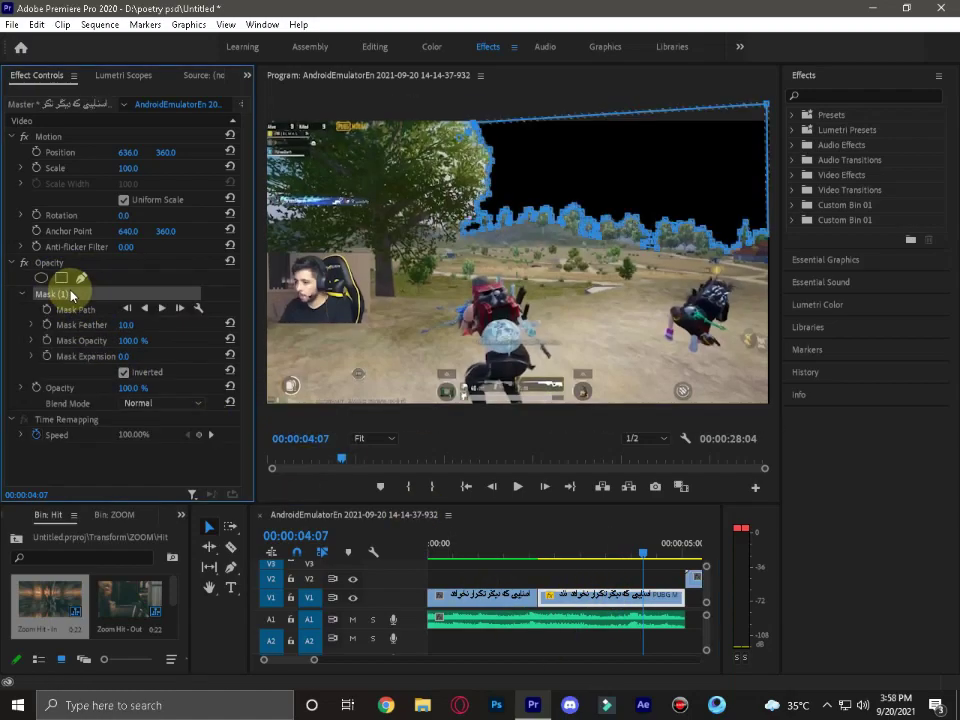
pyautogui.click(475, 122)
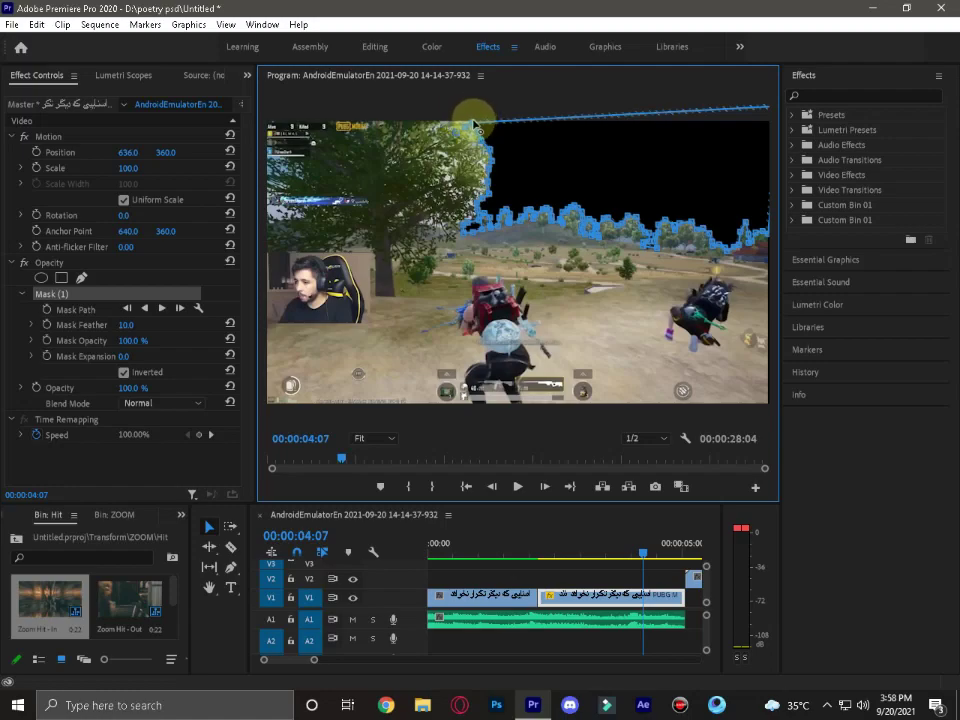
pyautogui.click(566, 540)
pyautogui.click(594, 583)
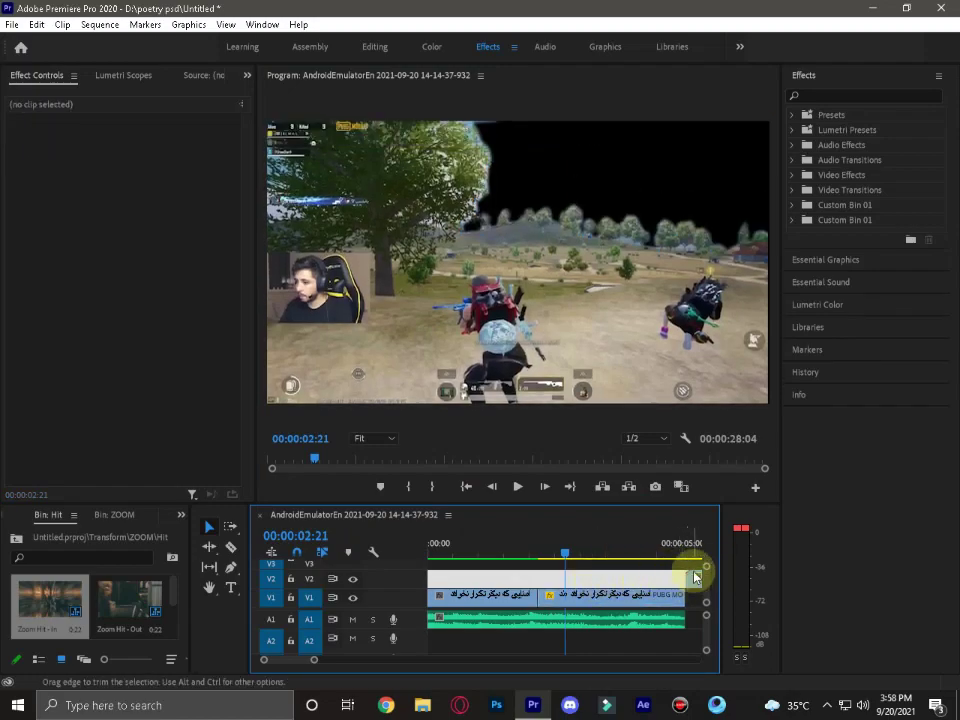
# Align the sky clip with the second gameplay clip, set its speed to 500%, and move that gameplay clip above it.
pyautogui.moveTo(315, 660); pyautogui.dragTo(327, 662)
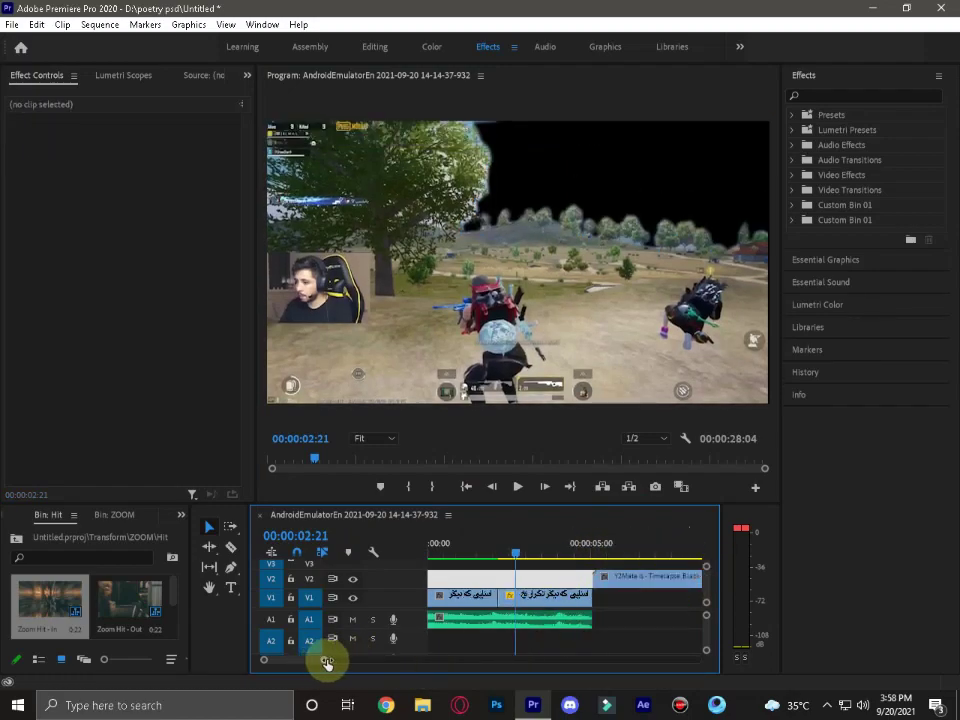
pyautogui.moveTo(628, 580); pyautogui.dragTo(556, 592)
pyautogui.rightClick(543, 586)
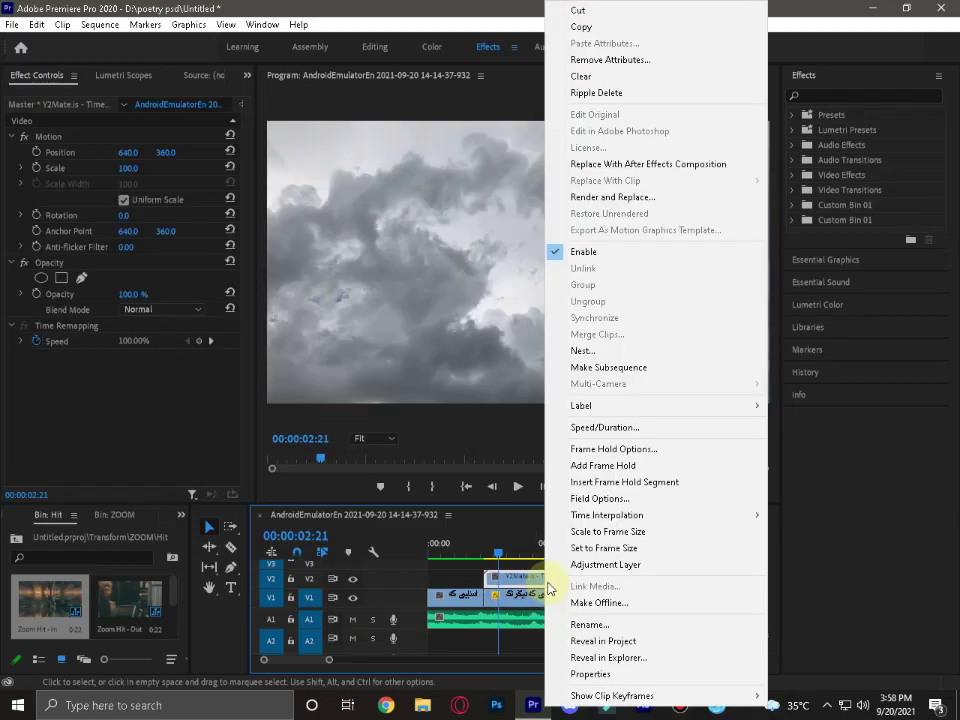
pyautogui.click(572, 426)
pyautogui.write('500')
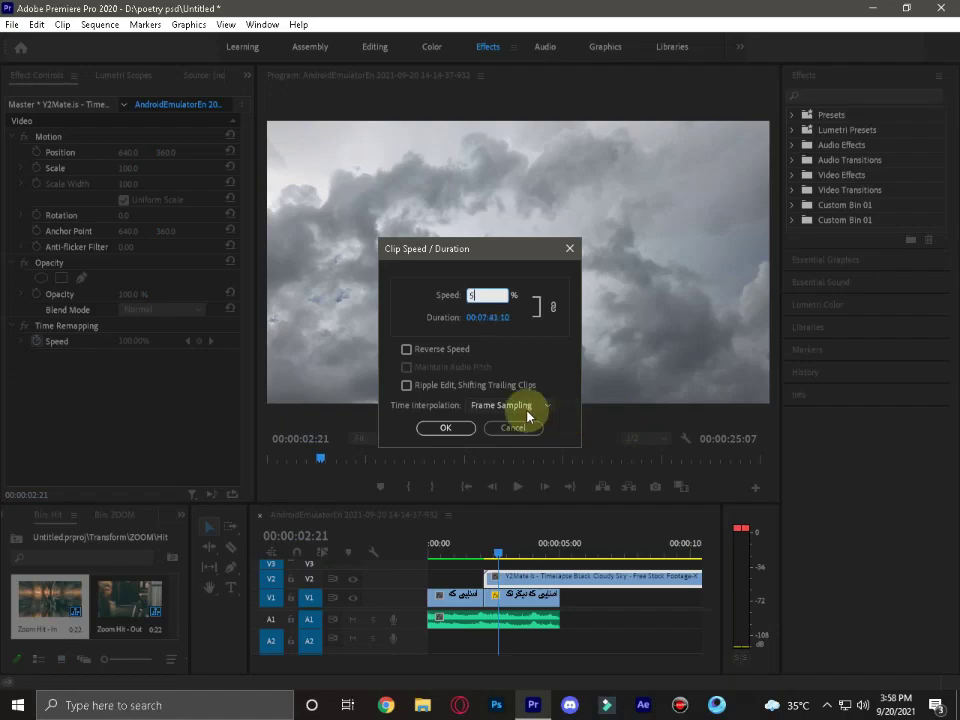
pyautogui.click(440, 427)
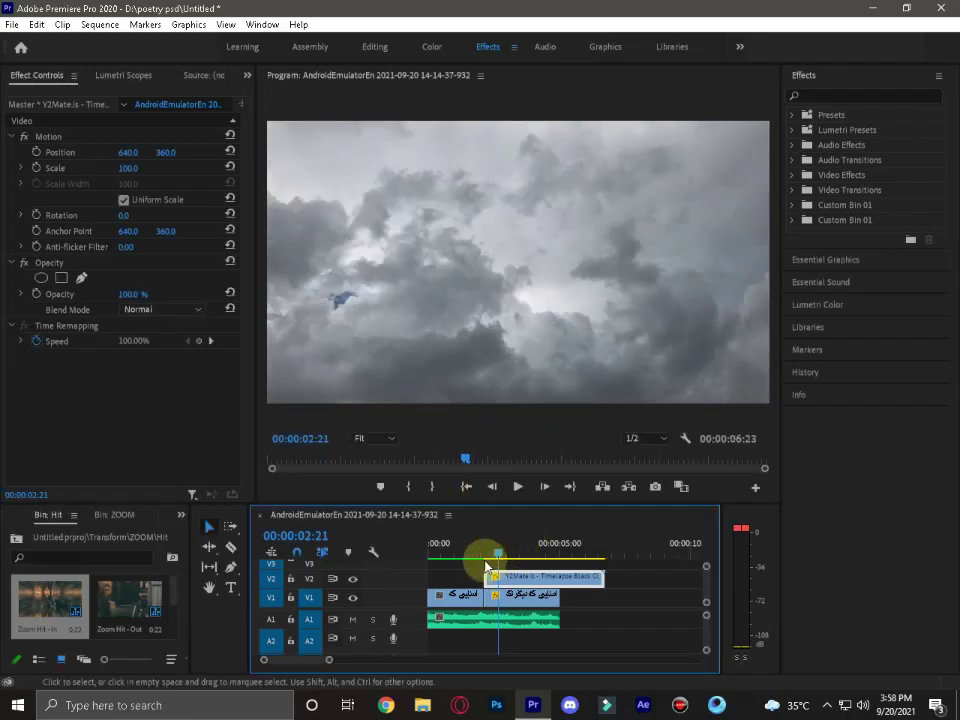
pyautogui.moveTo(497, 552); pyautogui.dragTo(488, 562)
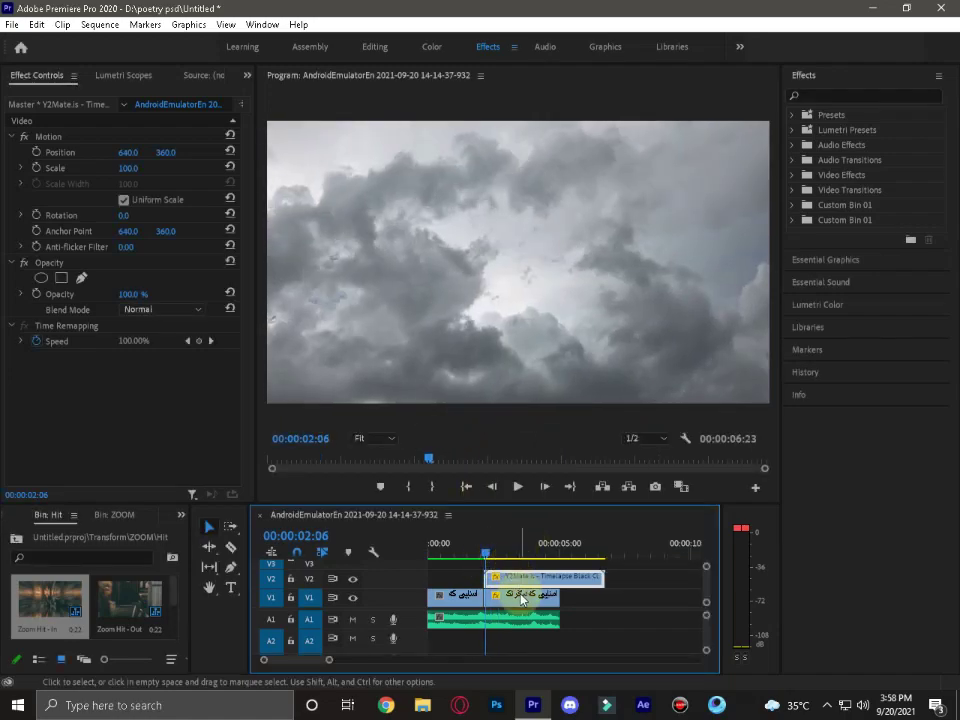
pyautogui.moveTo(535, 596)
pyautogui.mouseDown()
pyautogui.moveTo(541, 611)
pyautogui.moveTo(537, 589)
pyautogui.moveTo(534, 600)
pyautogui.moveTo(520, 585)
pyautogui.mouseUp()
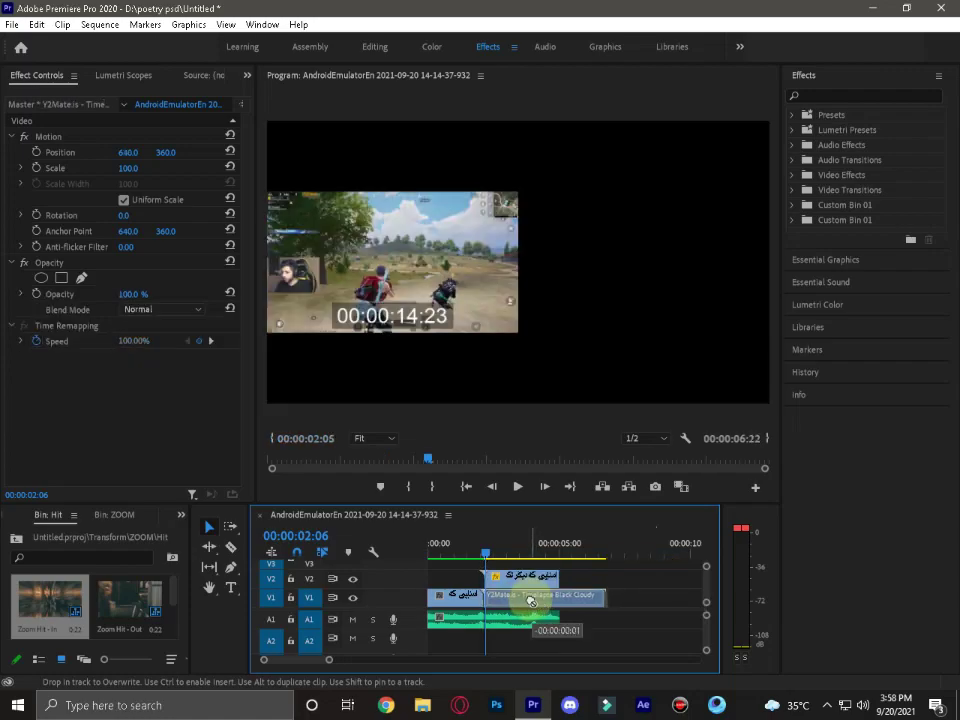
# Preview the sky section playback and park the playhead at 00:00:03:03.
pyautogui.click(506, 579)
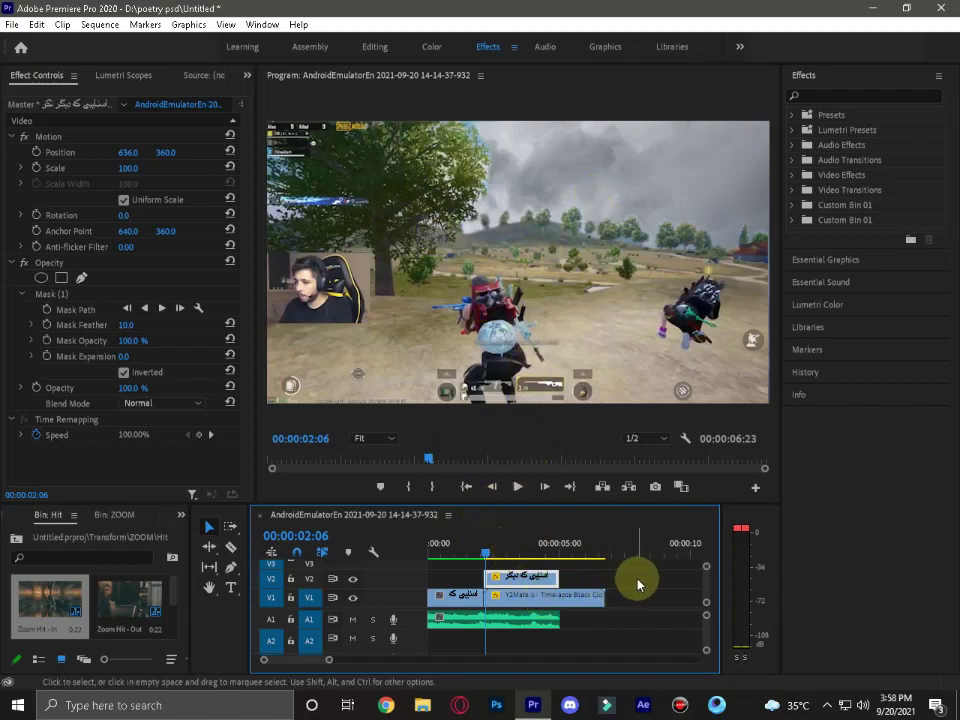
pyautogui.press('space')
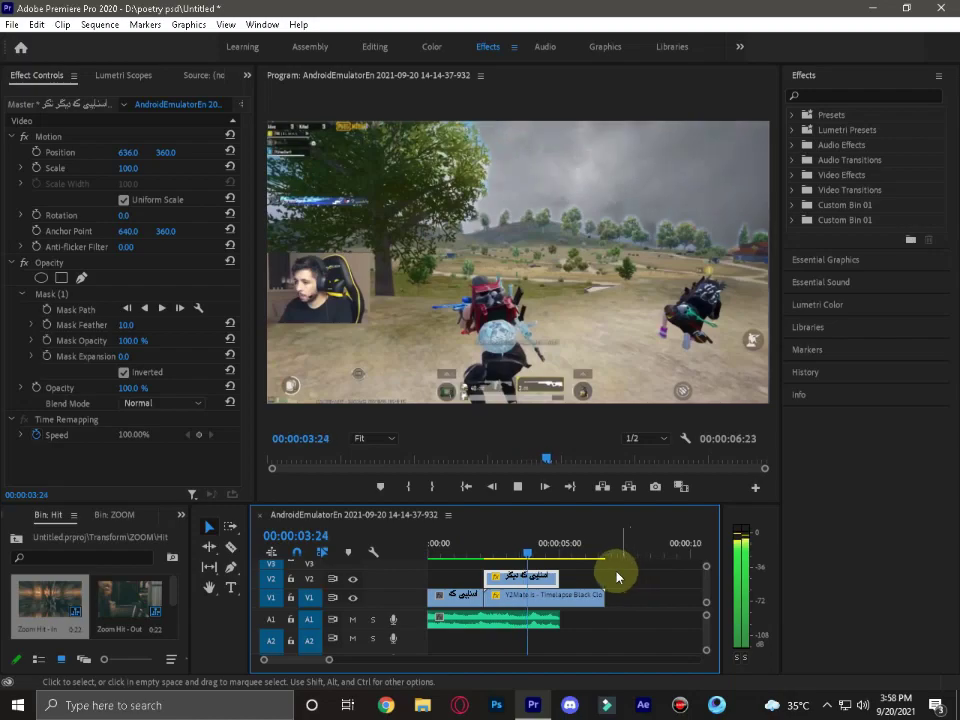
pyautogui.press('space')
pyautogui.click(488, 549)
pyautogui.press('space')
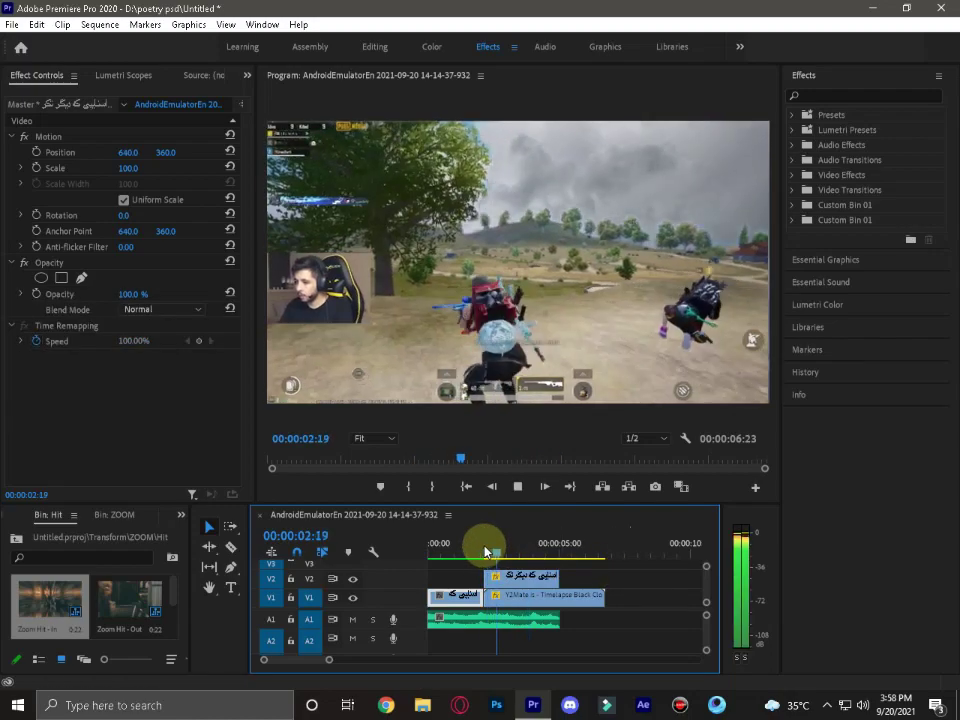
pyautogui.press('space')
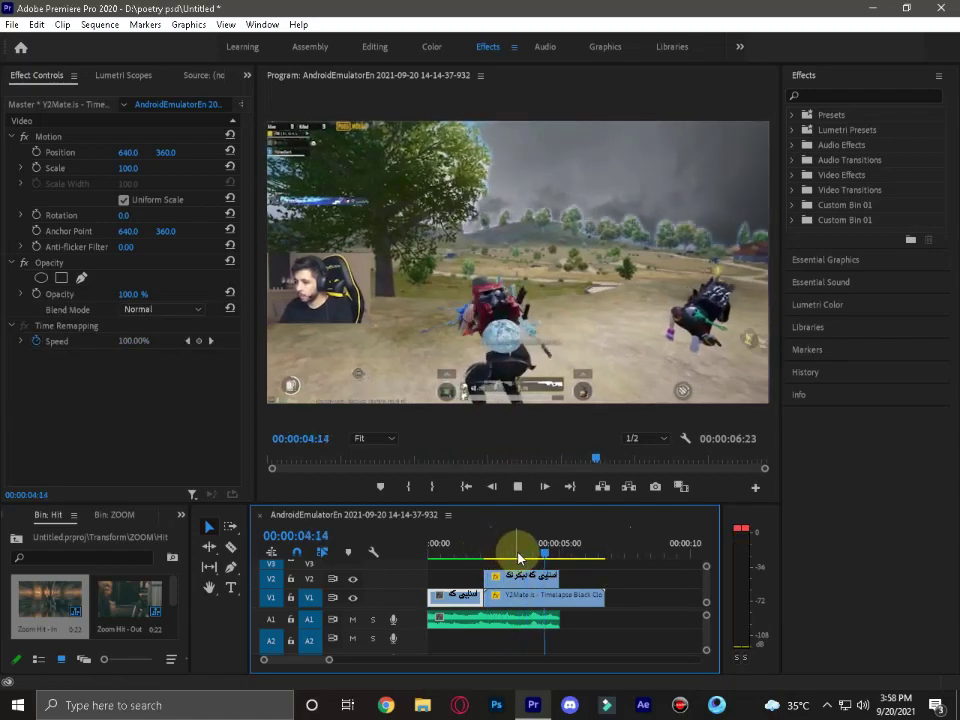
pyautogui.click(507, 556)
# Confirm the masked clip's Speed/Duration settings and move it down onto V1 after the sky clip.
pyautogui.click(520, 576)
pyautogui.rightClick(520, 576)
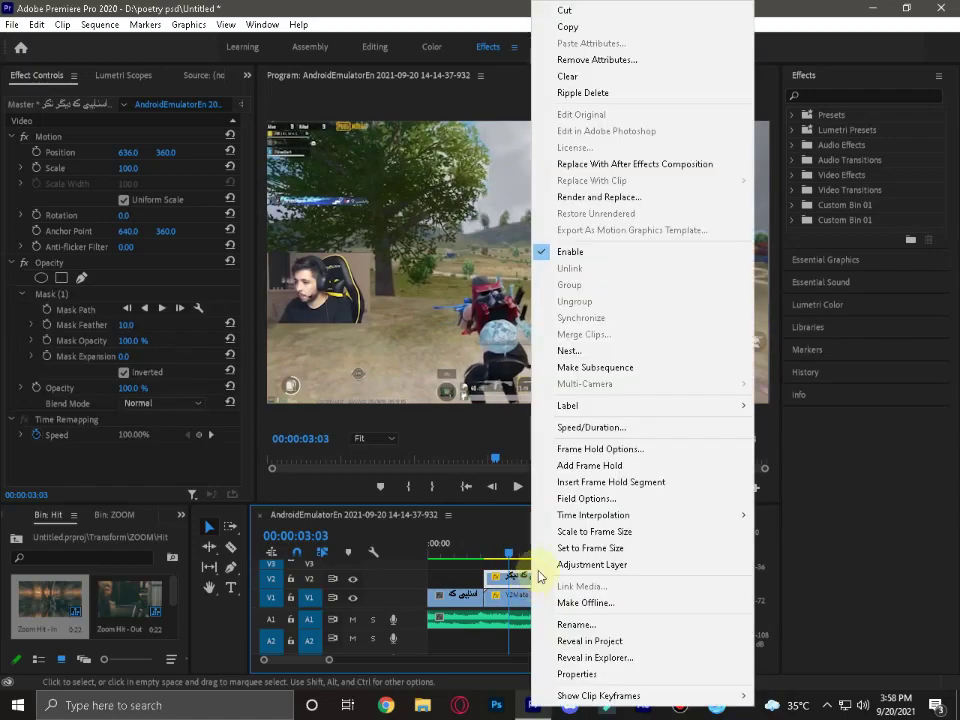
pyautogui.press('Escape')
pyautogui.hotkey('ctrl', 'r')
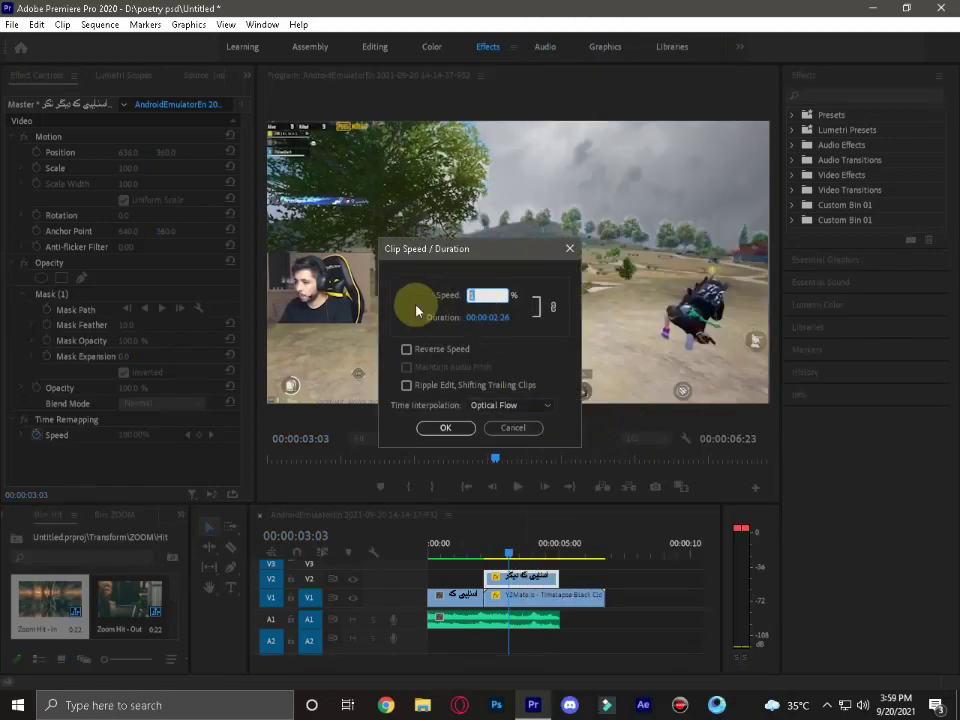
pyautogui.click(446, 427)
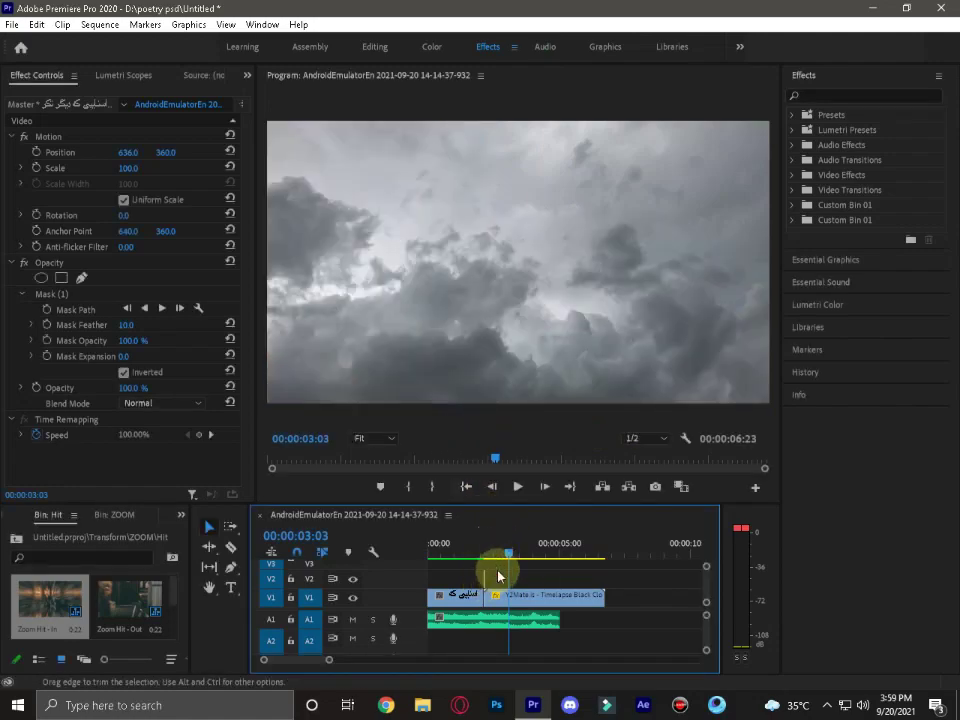
pyautogui.moveTo(498, 577); pyautogui.dragTo(612, 585)
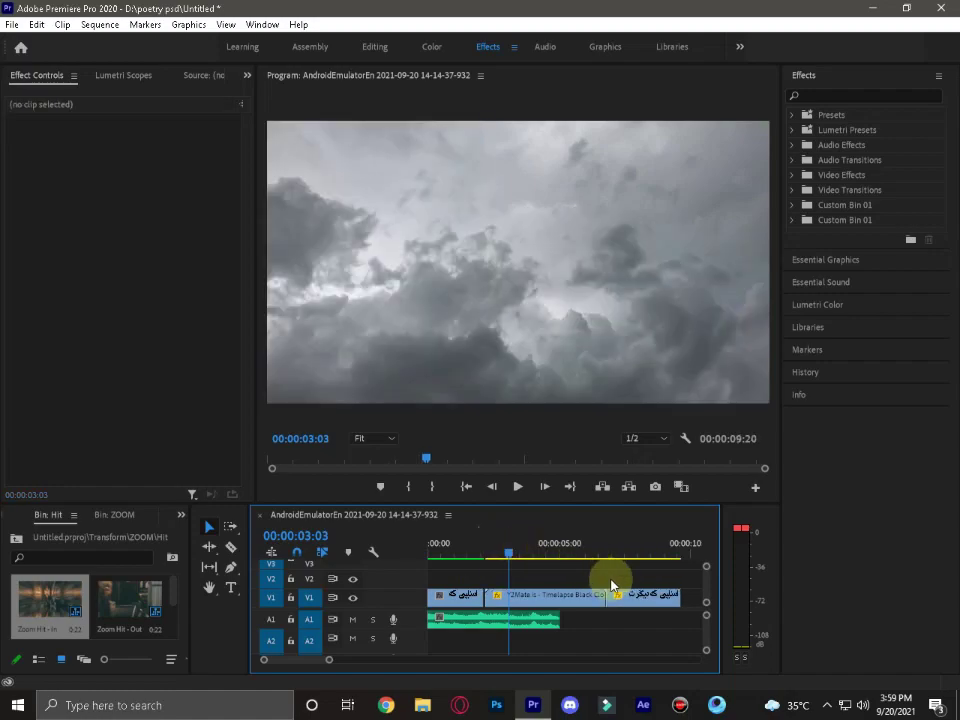
# Move the gameplay clip back beside the first clip and play from about 00:00:06:07.
pyautogui.moveTo(612, 585); pyautogui.dragTo(548, 604)
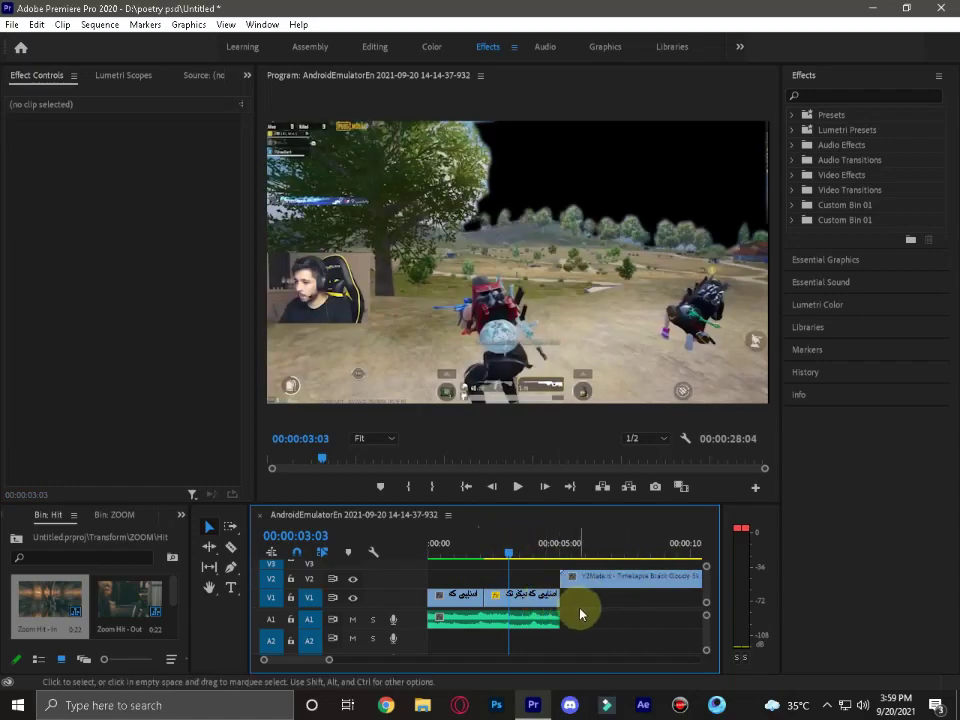
pyautogui.click(540, 608)
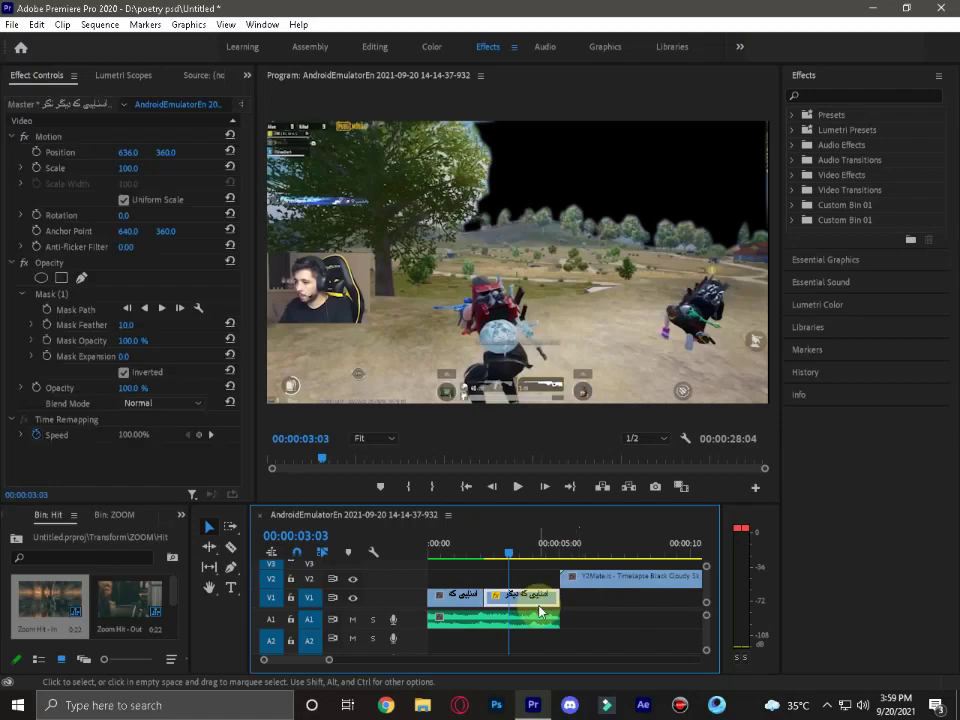
pyautogui.click(592, 553)
pyautogui.press('space')
# Slide the sky clip under the second gameplay clip and set its speed to 50.
pyautogui.moveTo(628, 594); pyautogui.dragTo(552, 590)
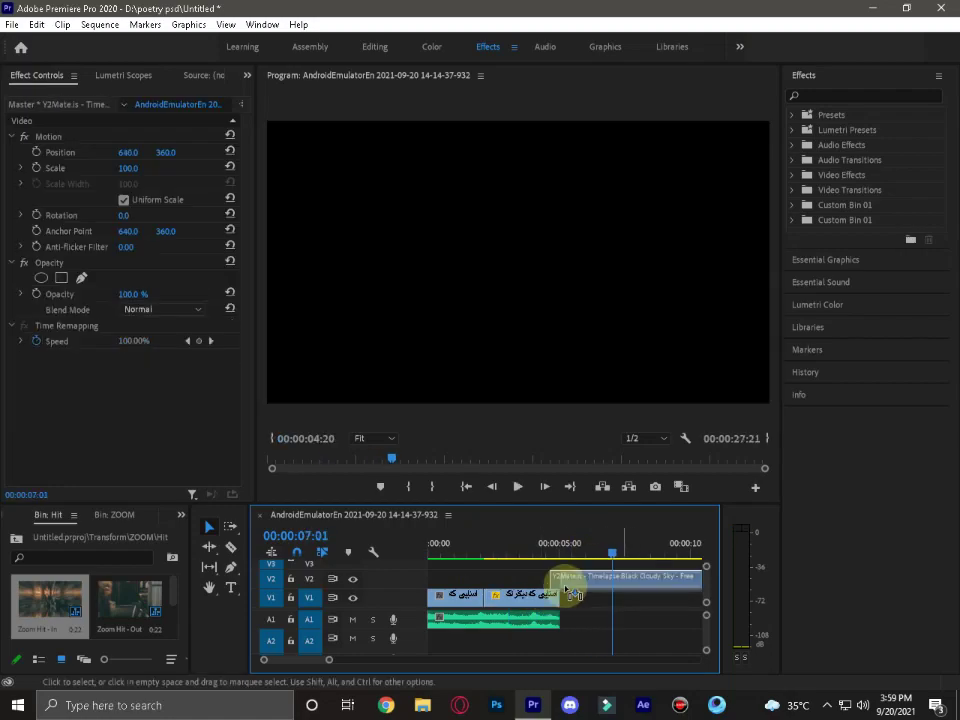
pyautogui.rightClick(553, 590)
pyautogui.click(612, 427)
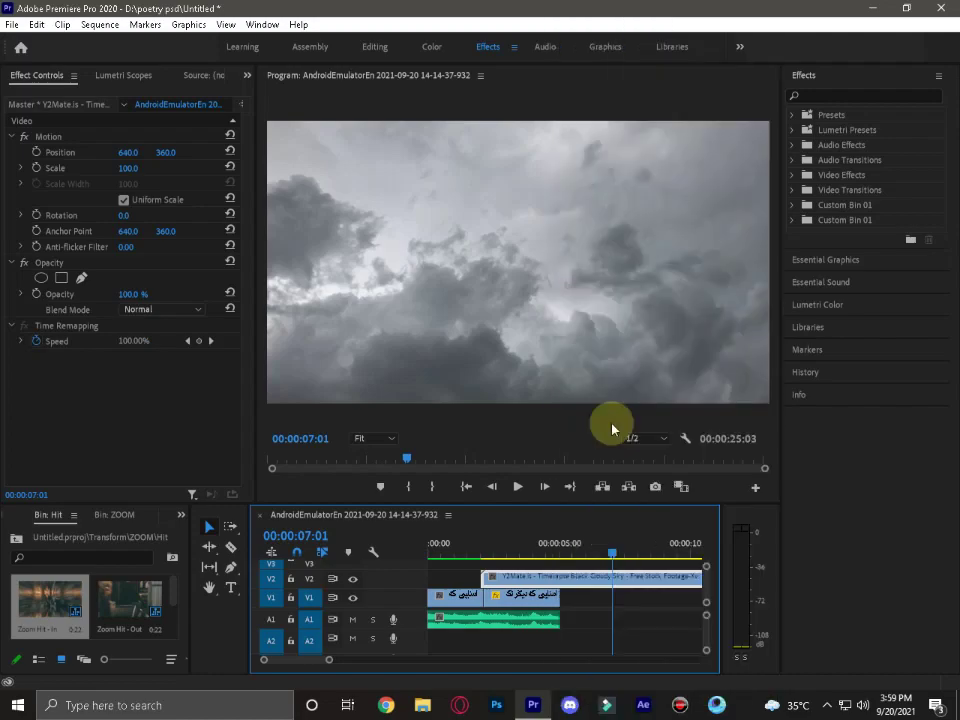
pyautogui.write('50')
pyautogui.click(464, 430)
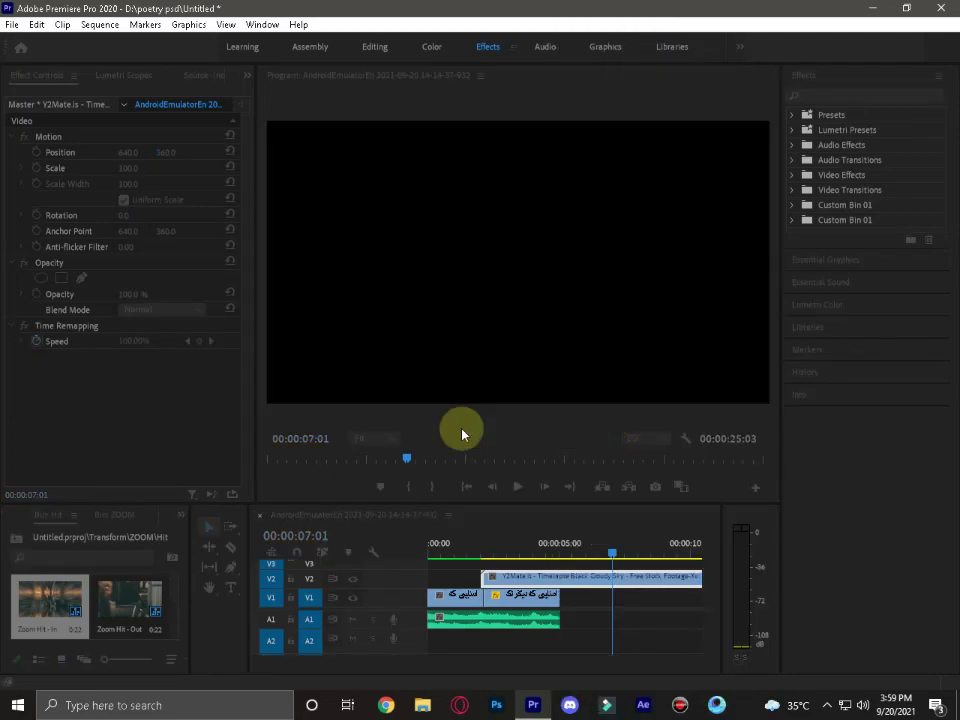
# Nudge the sky clip four frames later and preview the result.
pyautogui.click(490, 548)
pyautogui.moveTo(496, 578)
pyautogui.mouseDown()
pyautogui.moveTo(556, 598)
pyautogui.moveTo(621, 574)
pyautogui.moveTo(543, 590)
pyautogui.moveTo(514, 582)
pyautogui.moveTo(515, 603)
pyautogui.moveTo(517, 580)
pyautogui.moveTo(513, 603)
pyautogui.mouseUp()
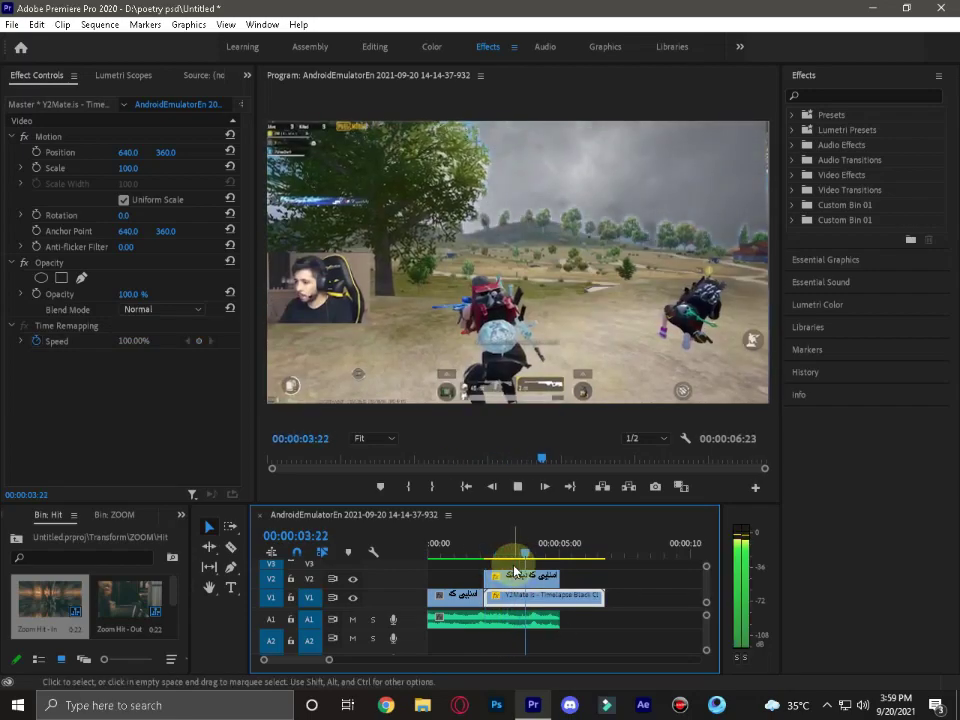
pyautogui.press('space')
pyautogui.click(489, 548)
# Set the timelapse sky clip's speed to 400%, leaving the gameplay clip's speed unchanged.
pyautogui.rightClick(525, 577)
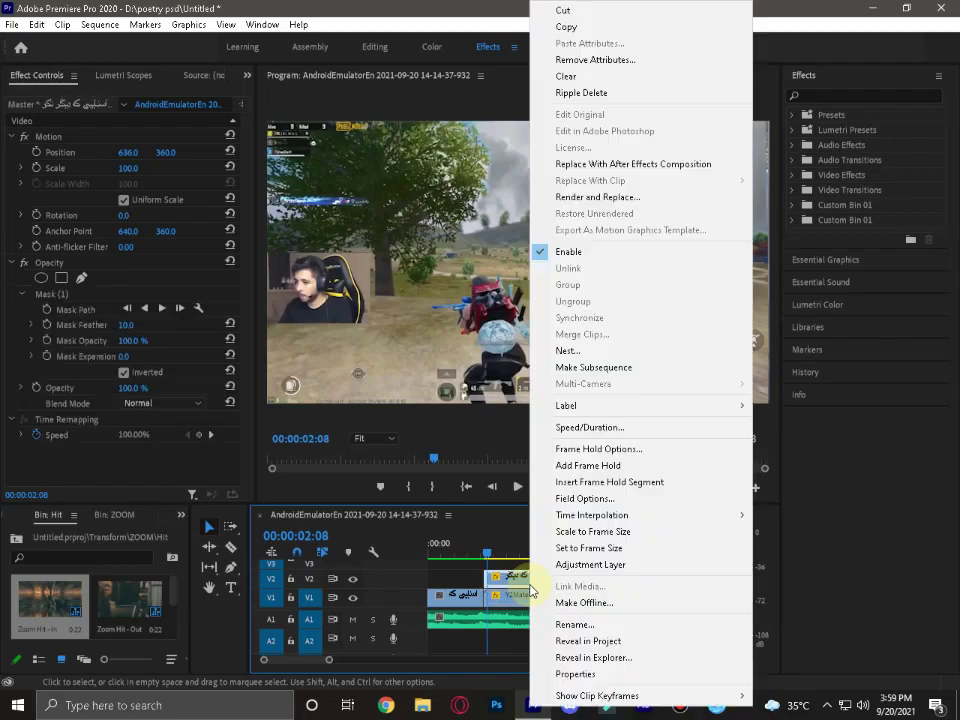
pyautogui.click(613, 428)
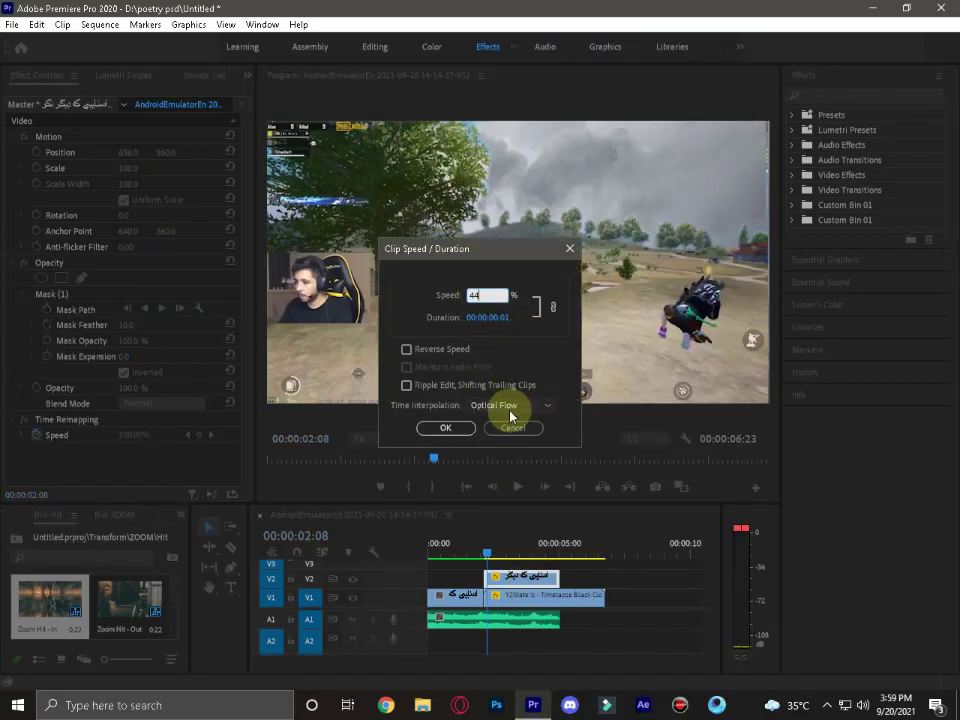
pyautogui.click(513, 428)
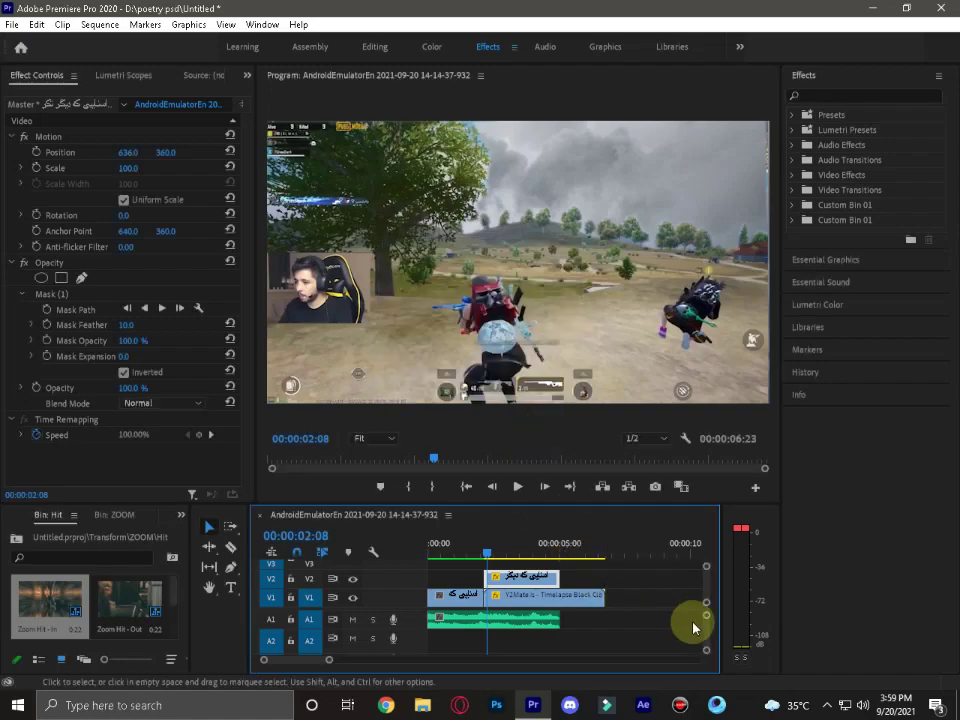
pyautogui.click(540, 597)
pyautogui.rightClick(546, 597)
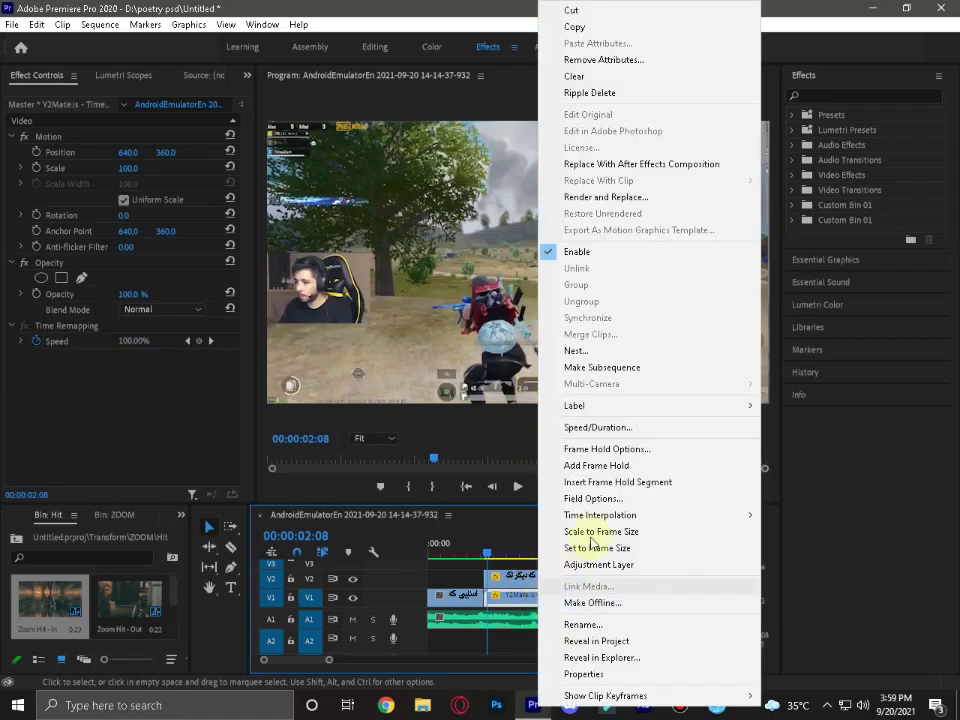
pyautogui.click(618, 433)
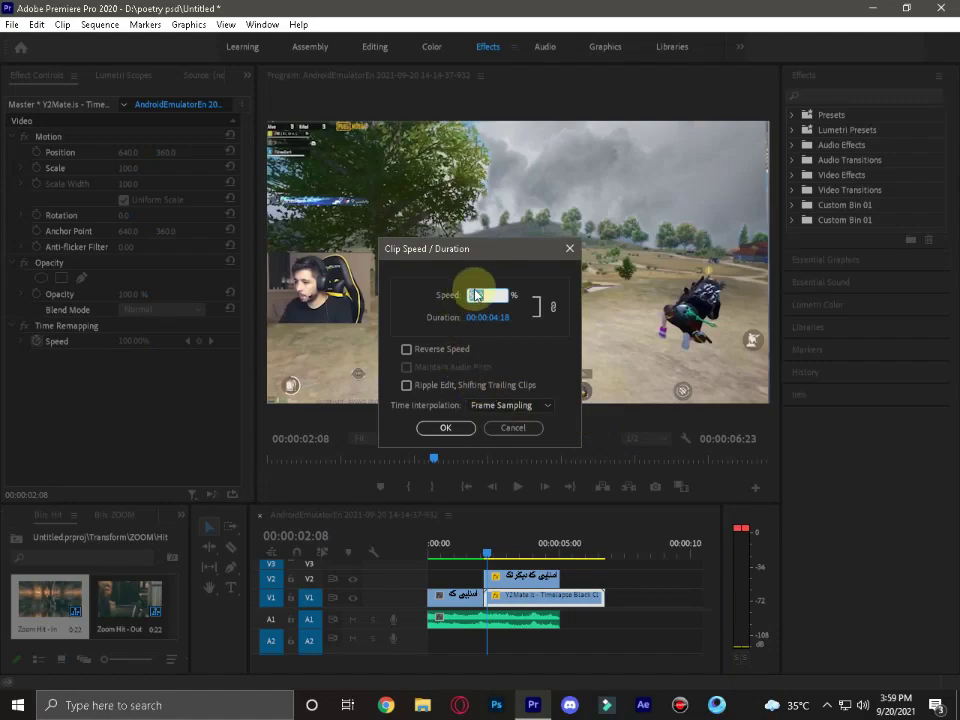
pyautogui.write('00')
pyautogui.click(443, 428)
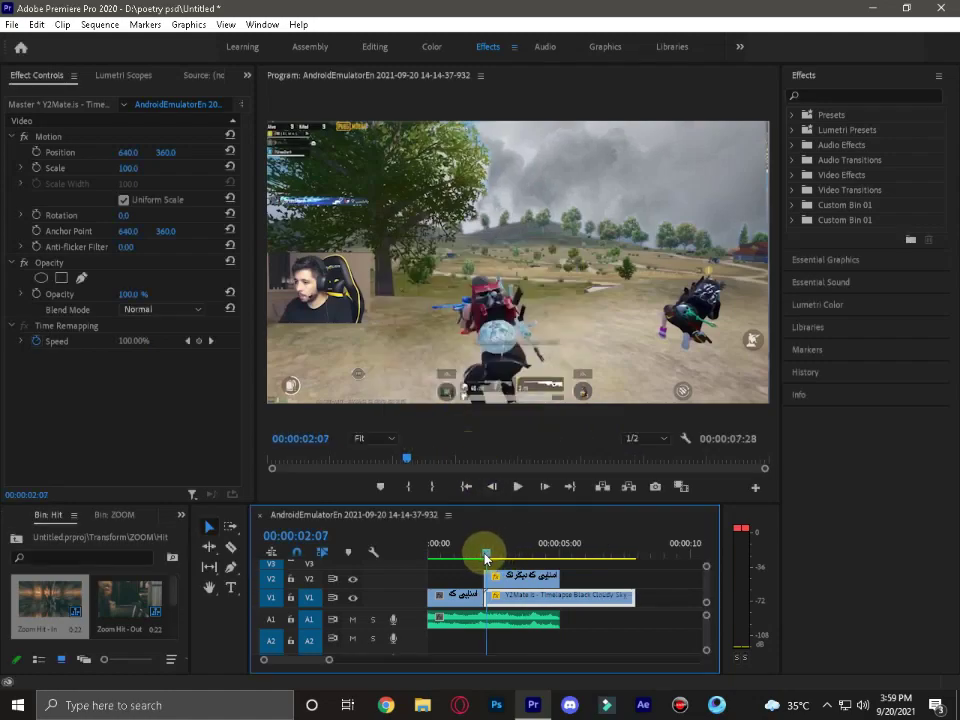
# Razor-cut the timelapse at 5:01 where the gameplay ends and delete the leftover piece.
pyautogui.press('space')
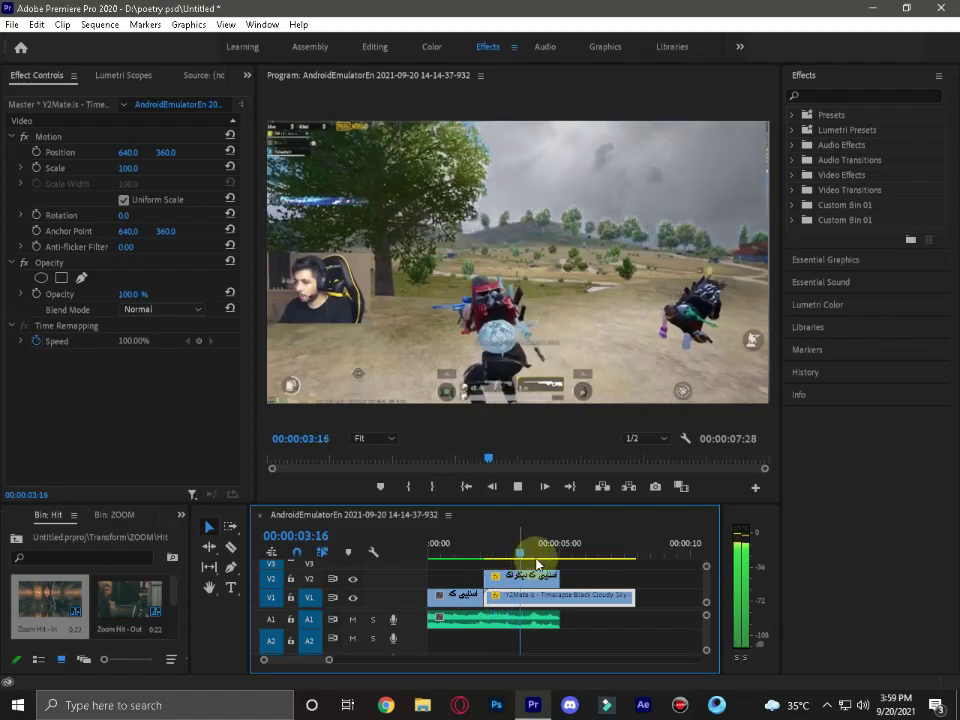
pyautogui.press('space')
pyautogui.press('c')
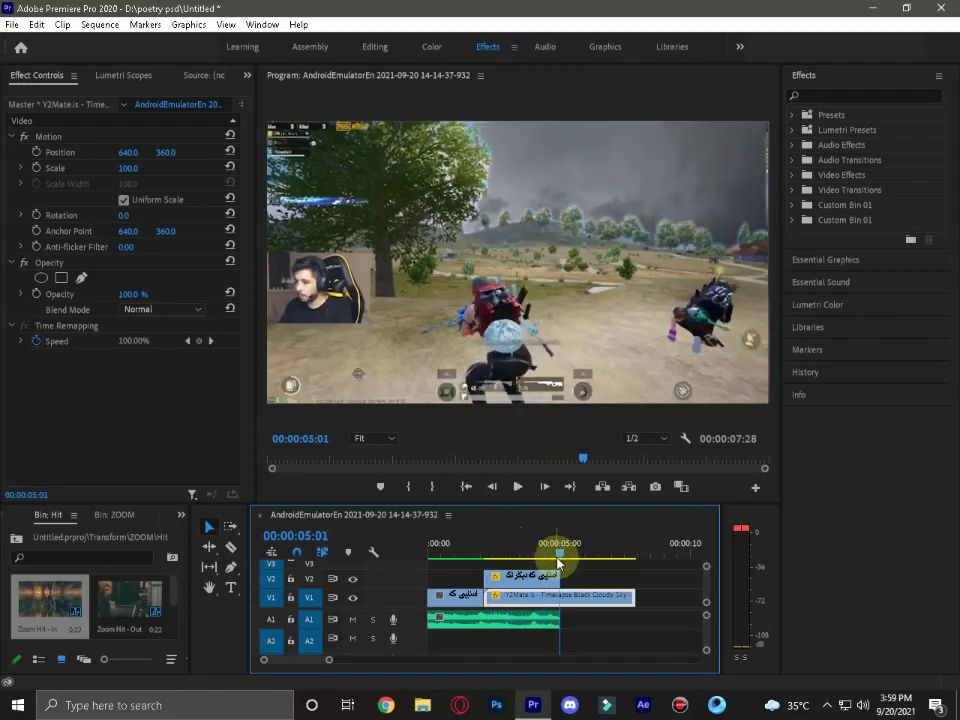
pyautogui.click(593, 600)
pyautogui.press('Delete')
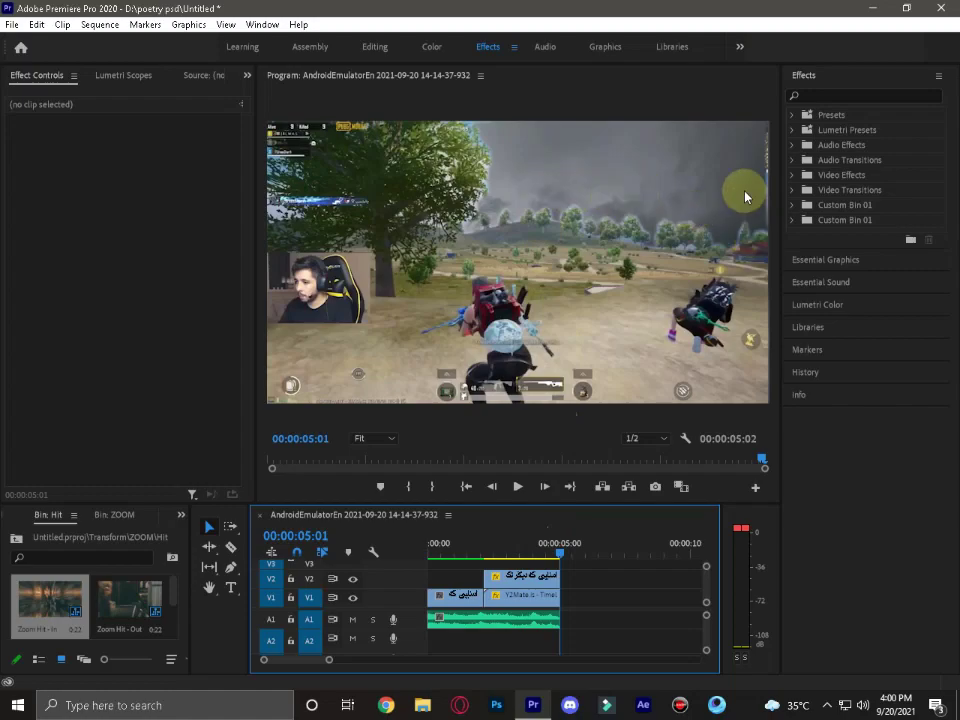
# Drag the top-right vertex of the gameplay clip's Mask (1) slightly to the right.
pyautogui.click(520, 576)
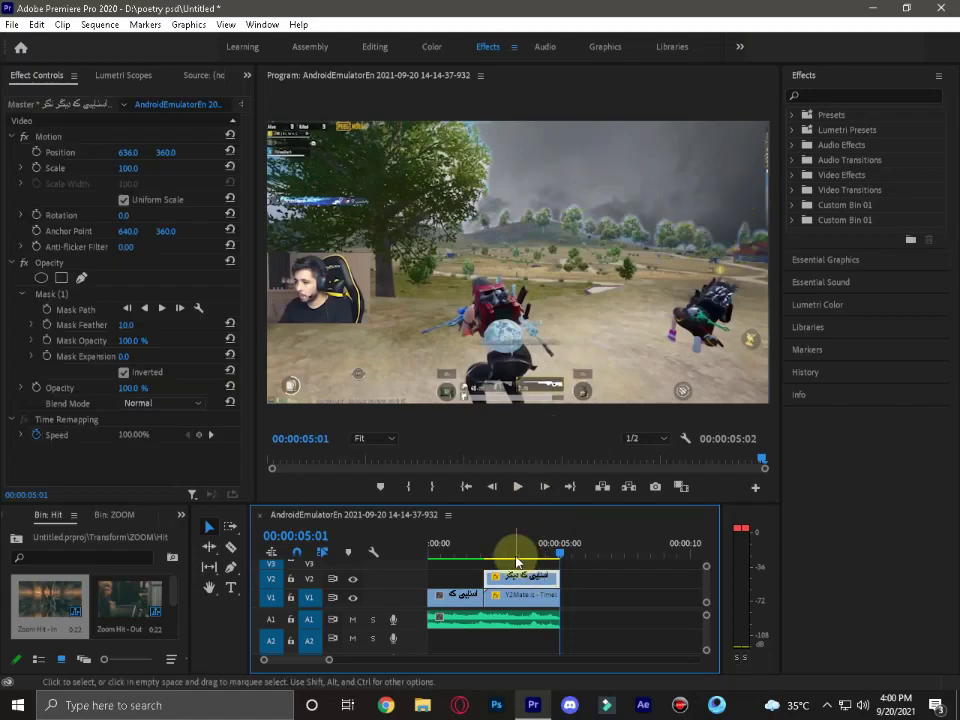
pyautogui.click(52, 294)
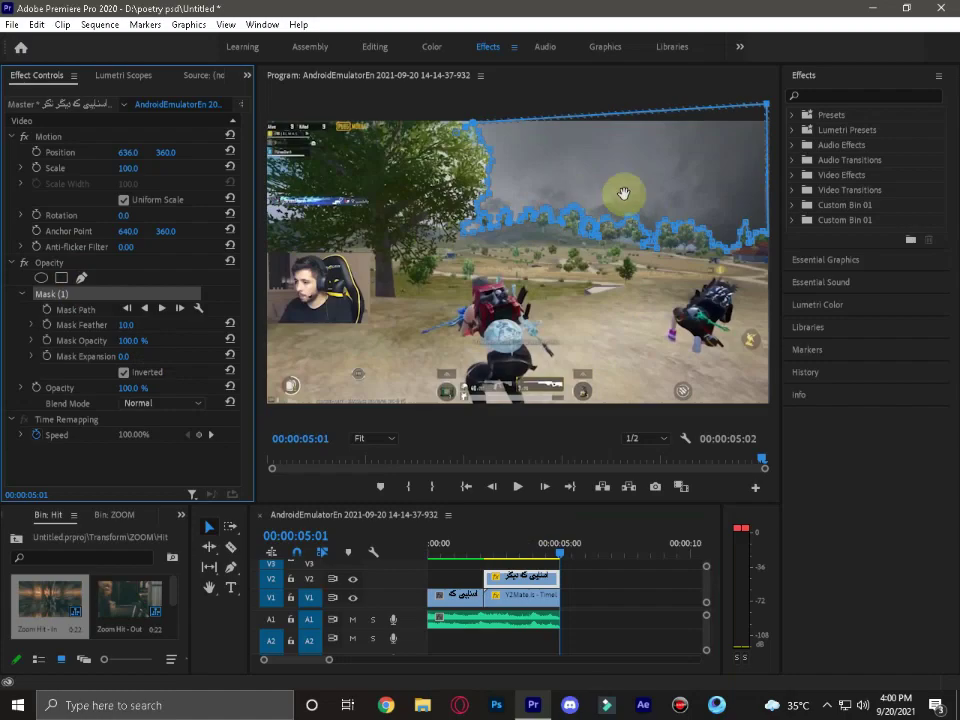
pyautogui.moveTo(769, 104); pyautogui.dragTo(785, 104)
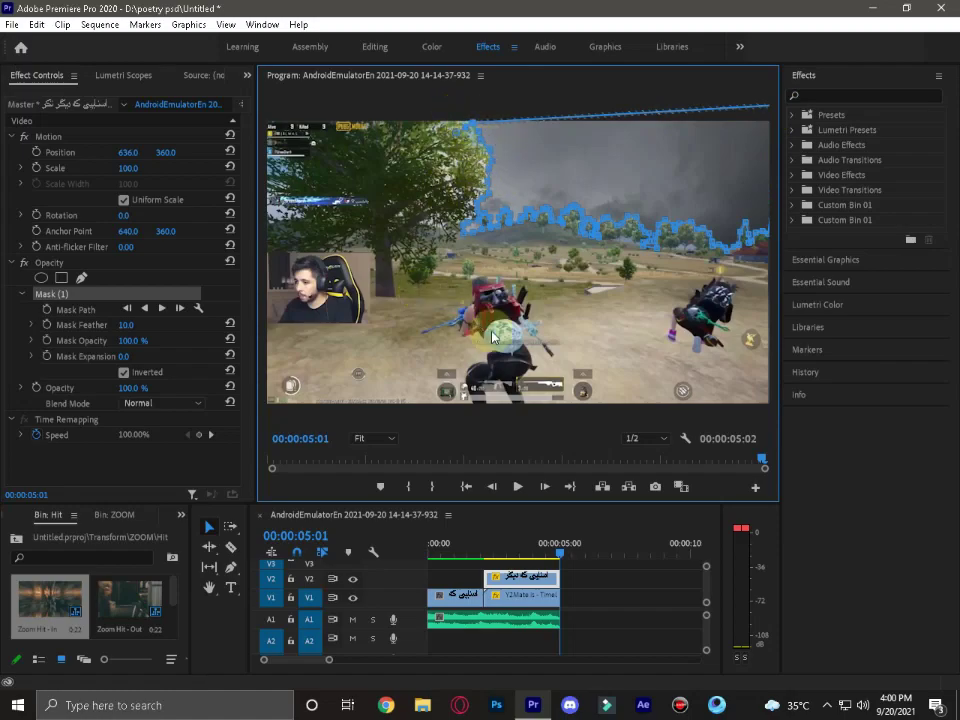
# Create a 1280×720, 30 fps adjustment layer and place it on V3 at the sequence start.
pyautogui.click(613, 589)
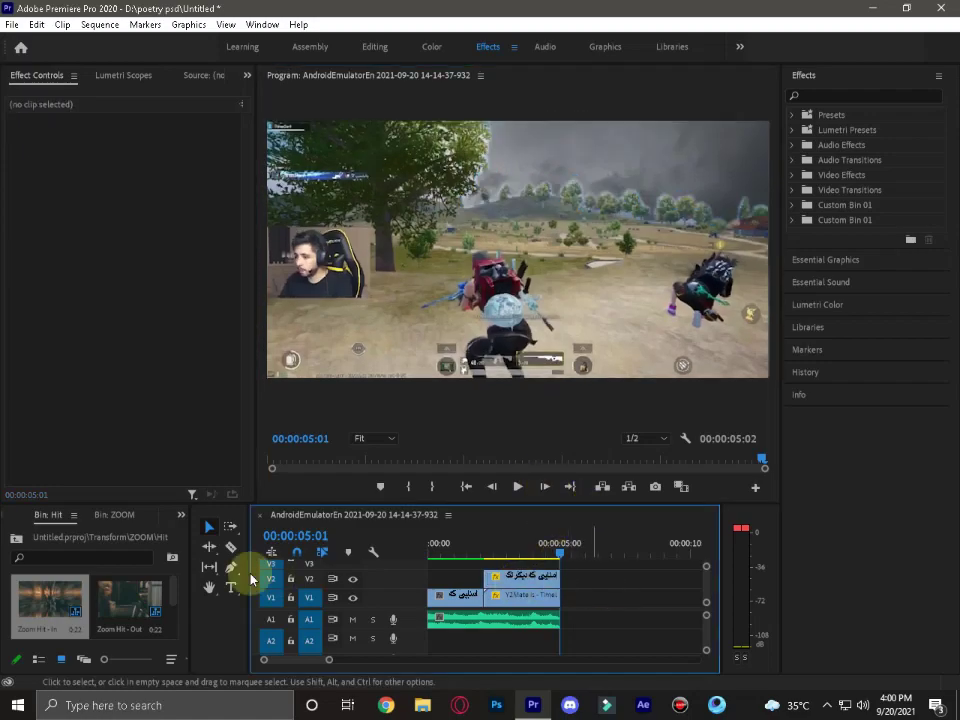
pyautogui.rightClick(141, 538)
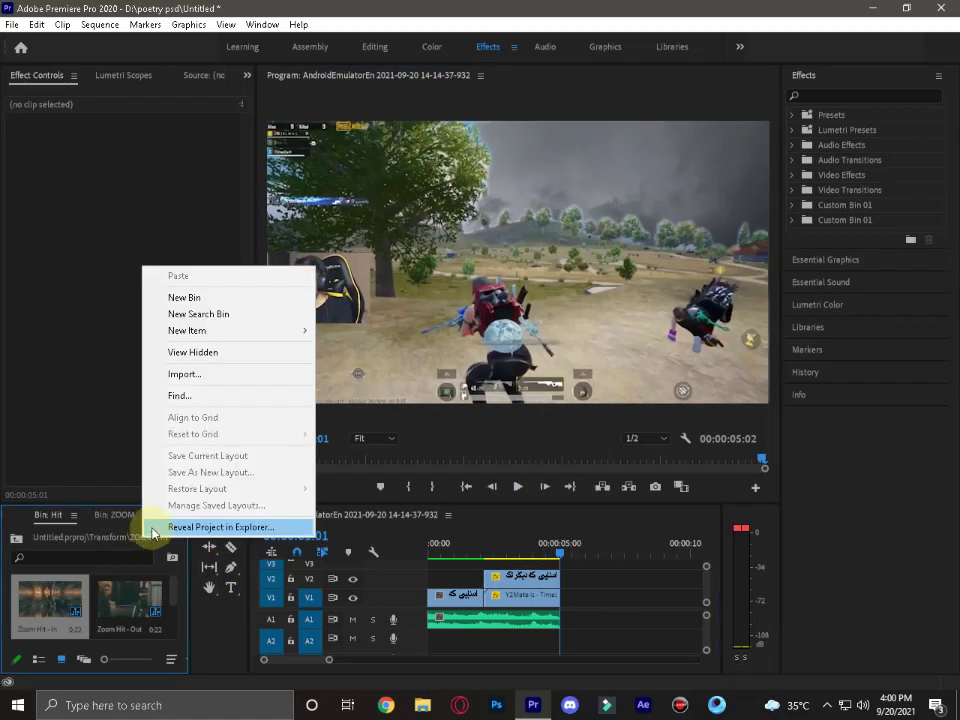
pyautogui.moveTo(240, 339)
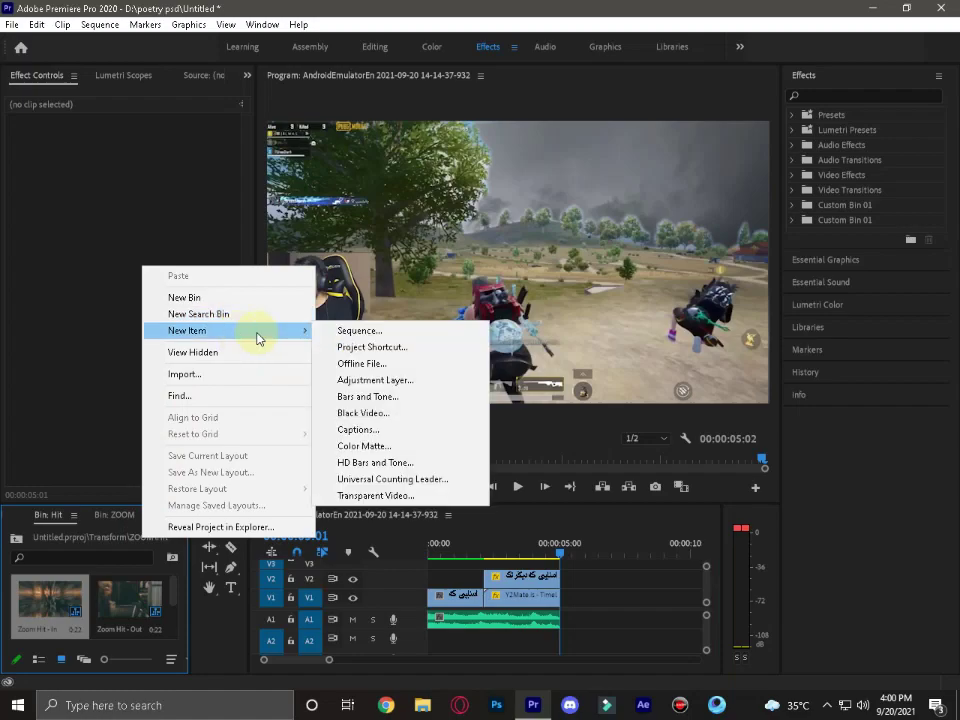
pyautogui.click(325, 285)
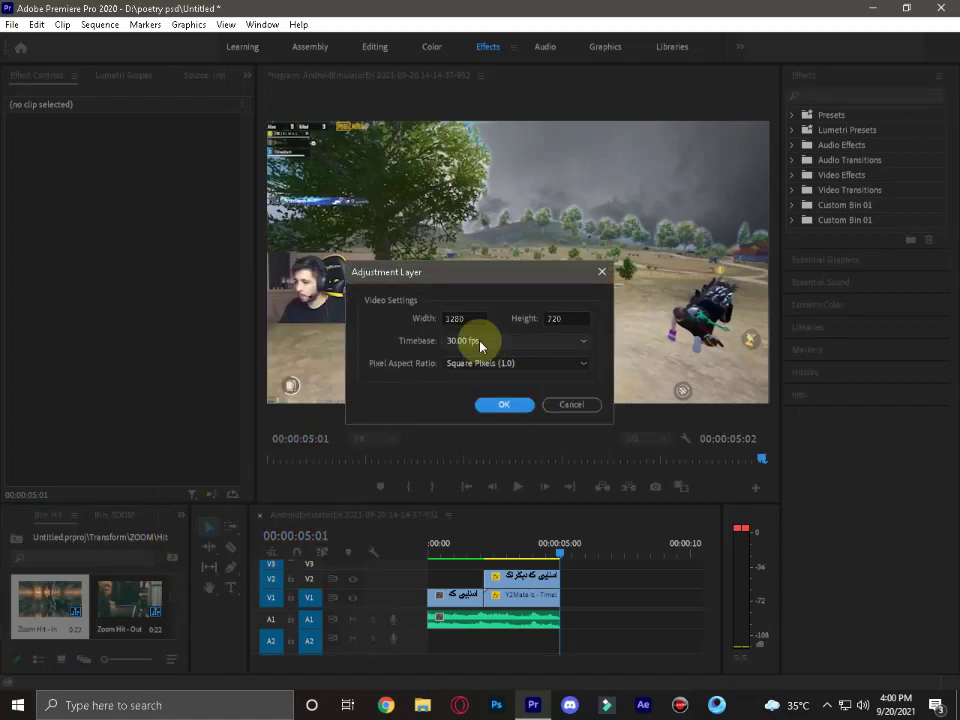
pyautogui.click(480, 345)
pyautogui.click(499, 430)
pyautogui.click(504, 404)
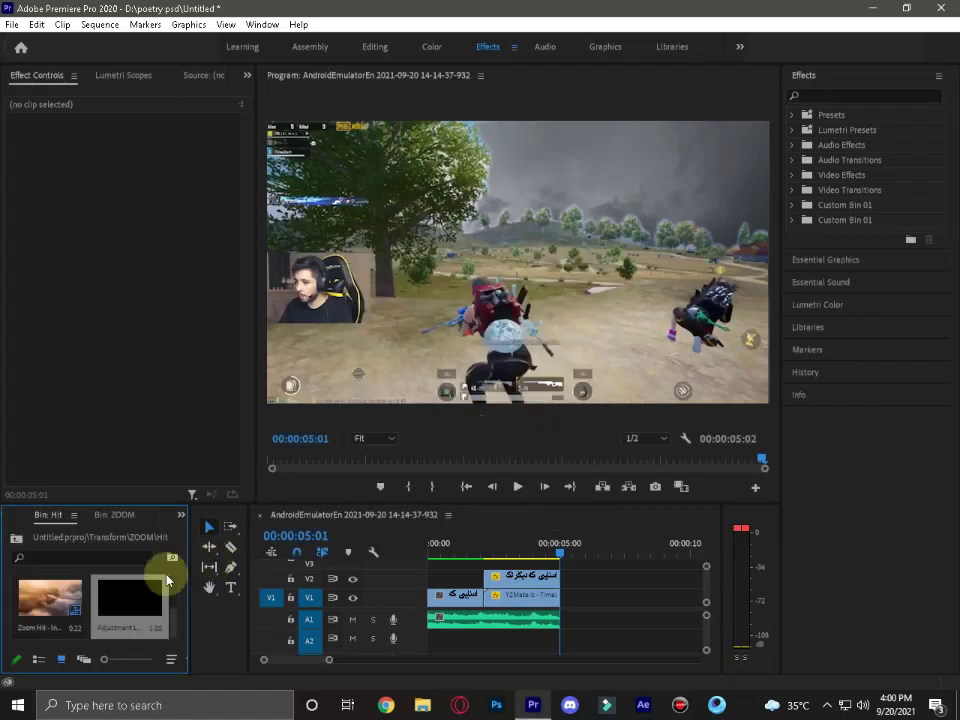
pyautogui.moveTo(167, 580)
pyautogui.mouseDown()
pyautogui.moveTo(440, 571)
pyautogui.moveTo(430, 562)
pyautogui.mouseUp()
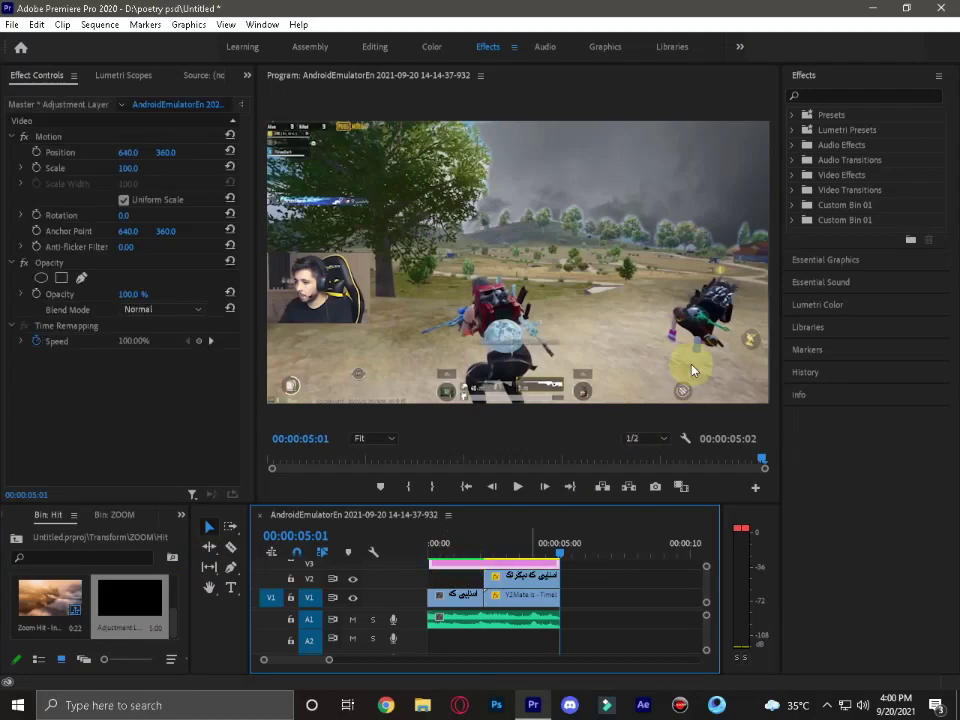
# Search Effects for 'looks' and apply Magic Bullet Looks to the adjustment layer.
pyautogui.click(848, 95)
pyautogui.click(507, 549)
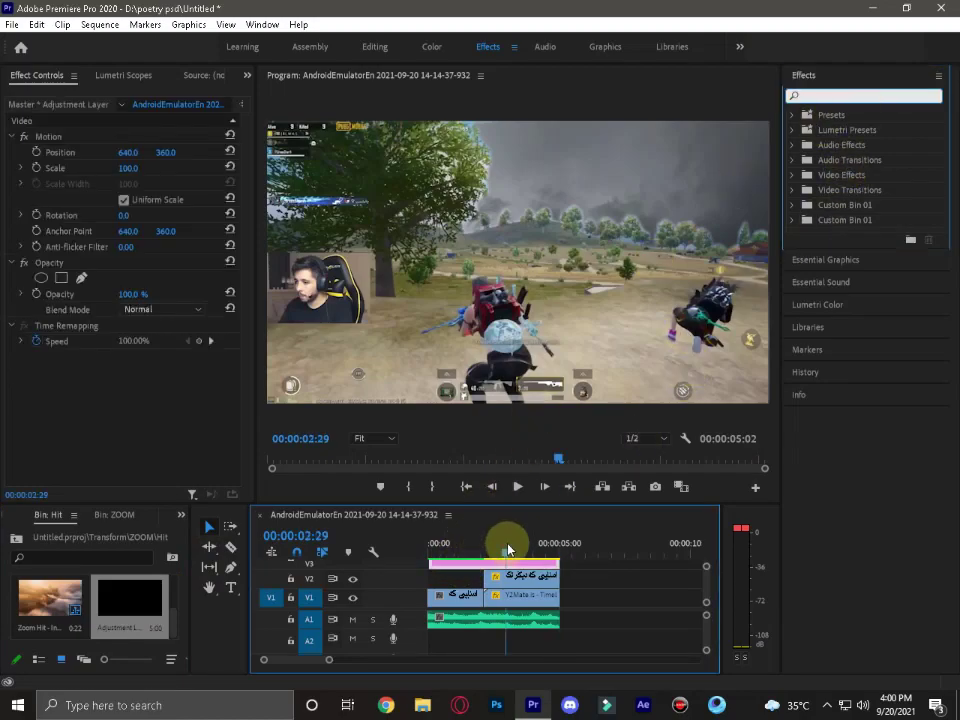
pyautogui.click(853, 95)
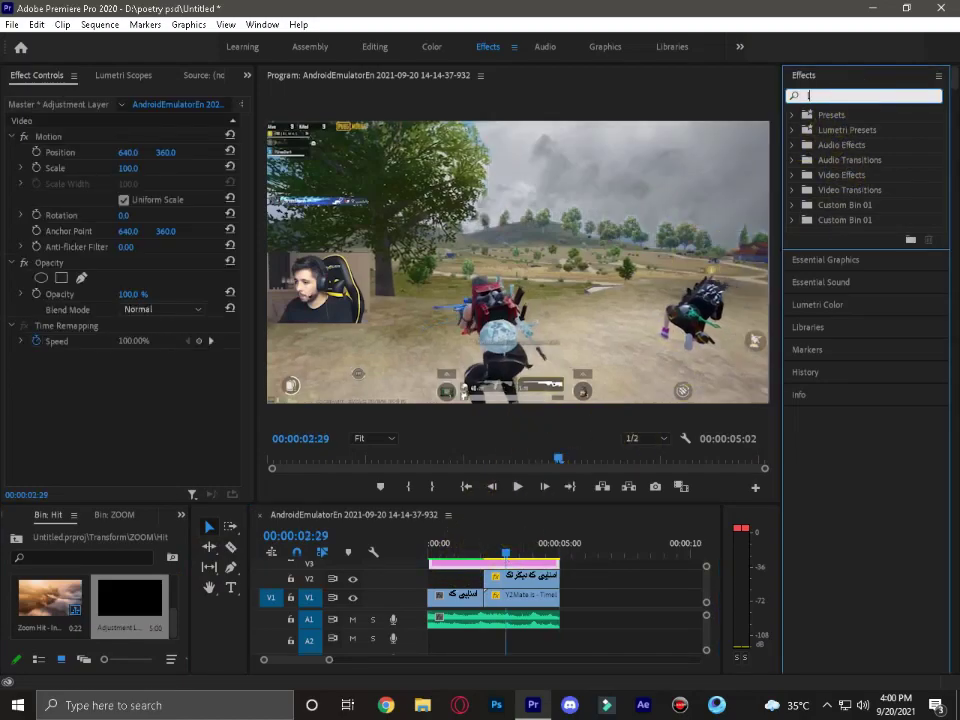
pyautogui.write('looks')
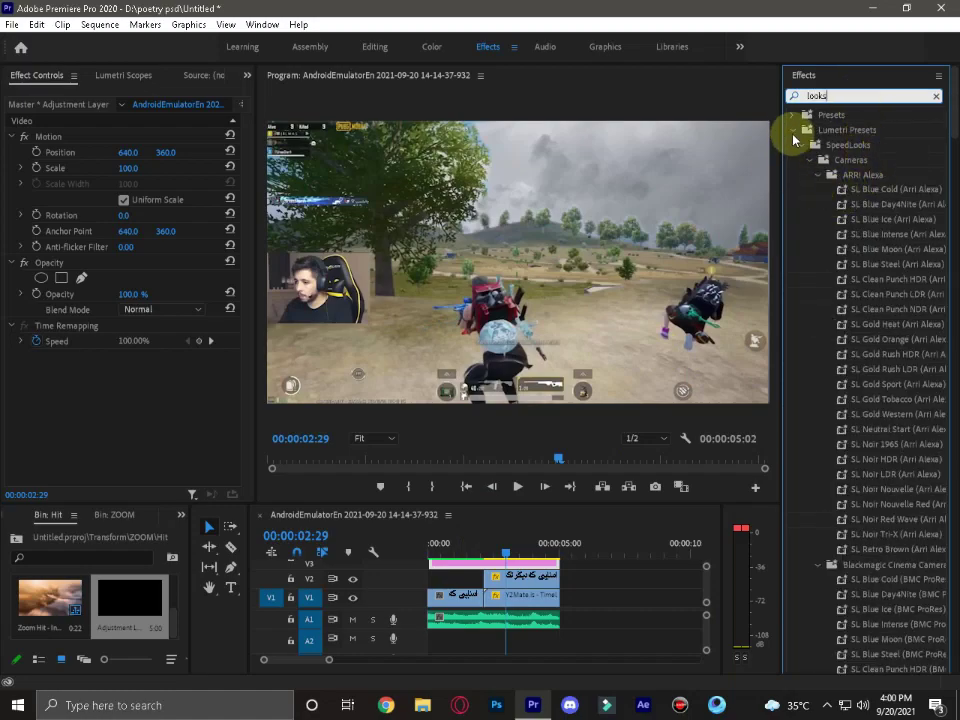
pyautogui.click(793, 129)
pyautogui.click(830, 205)
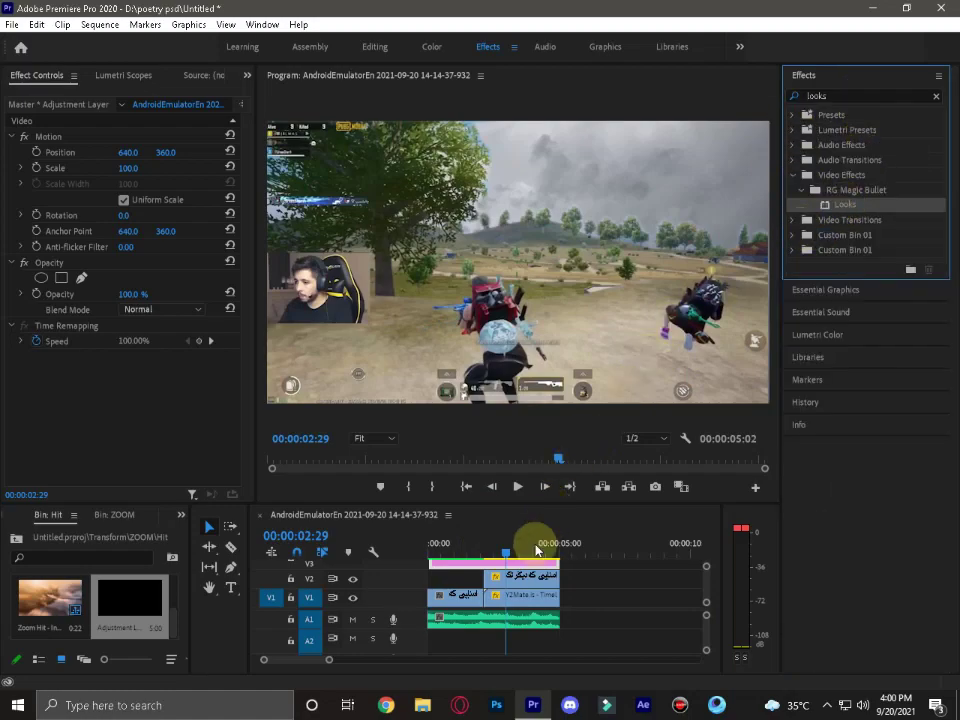
pyautogui.moveTo(830, 205); pyautogui.dragTo(500, 563)
# Choose the First Avenue look in the Magic Bullet Looks editor and accept it.
pyautogui.scroll(-1, 165, 465)
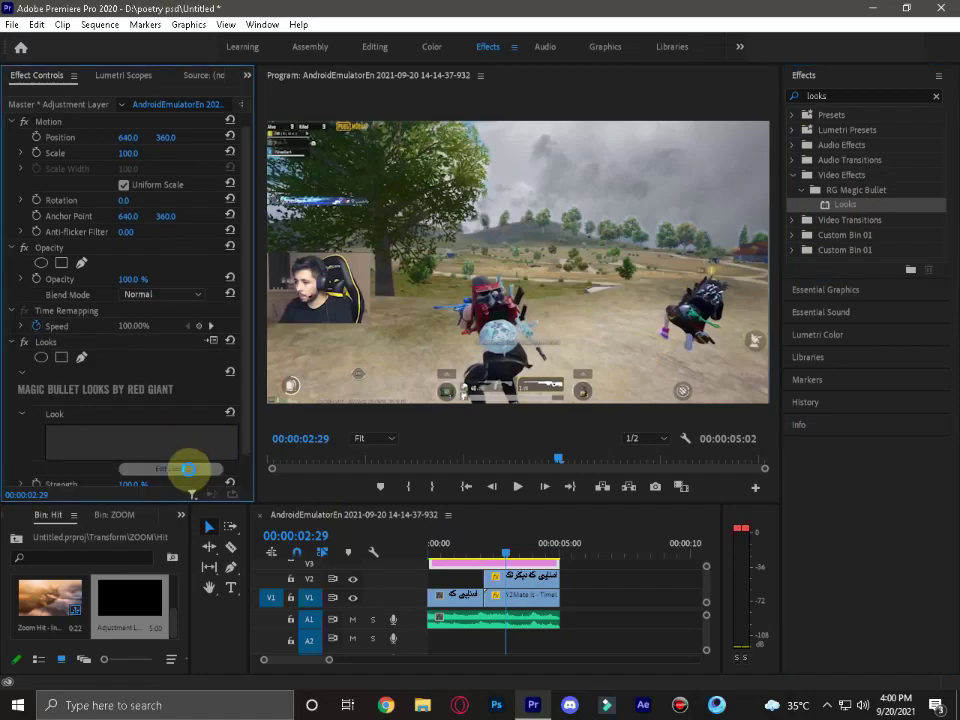
pyautogui.click(188, 468)
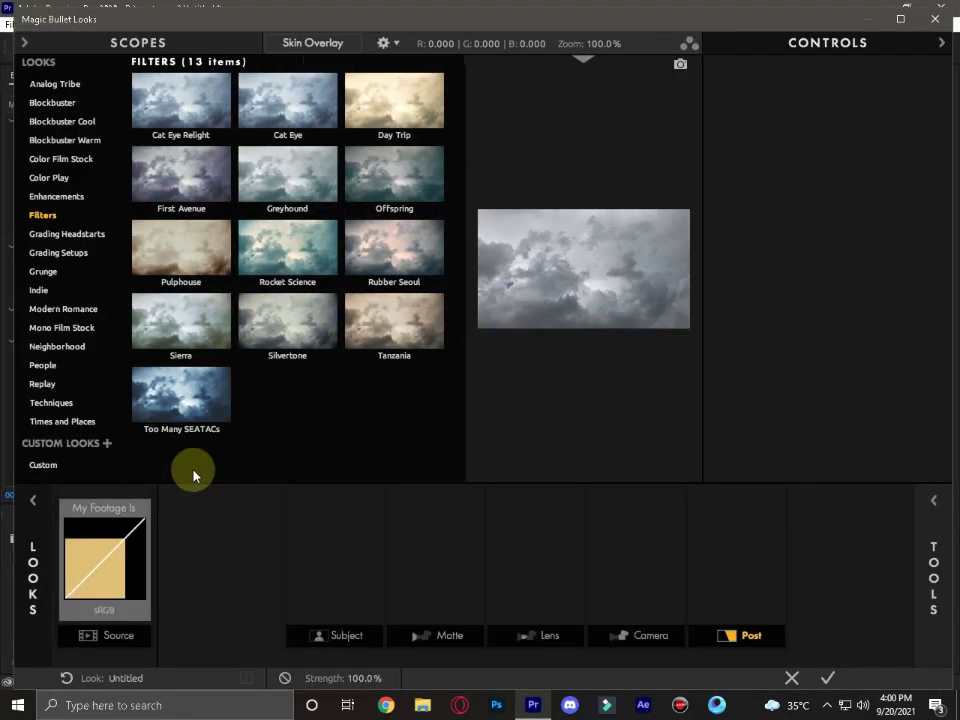
pyautogui.click(166, 168)
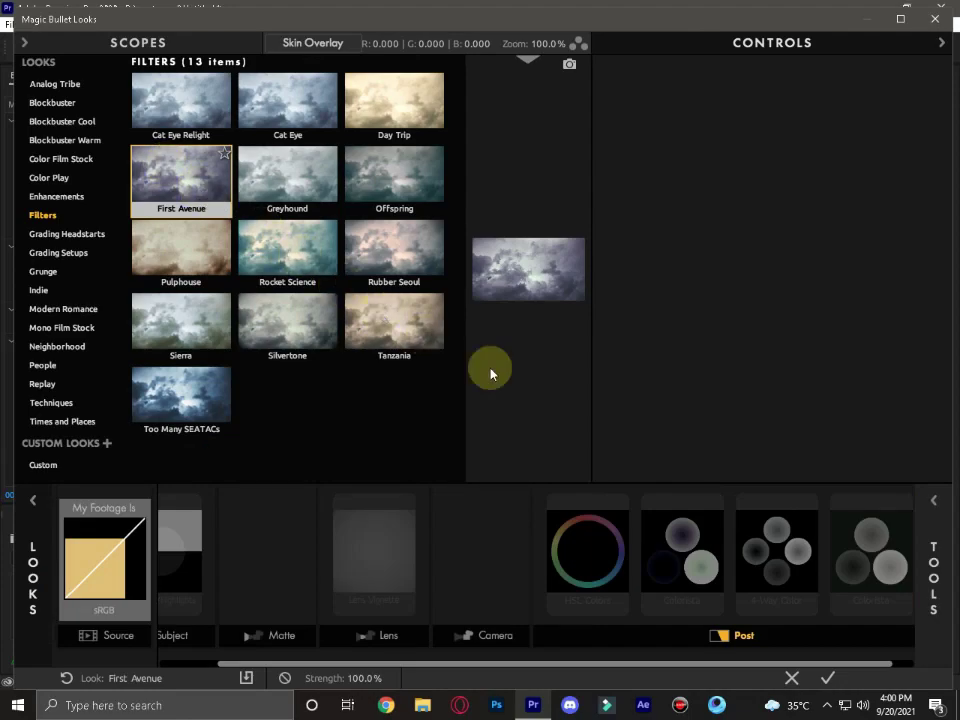
pyautogui.click(850, 590)
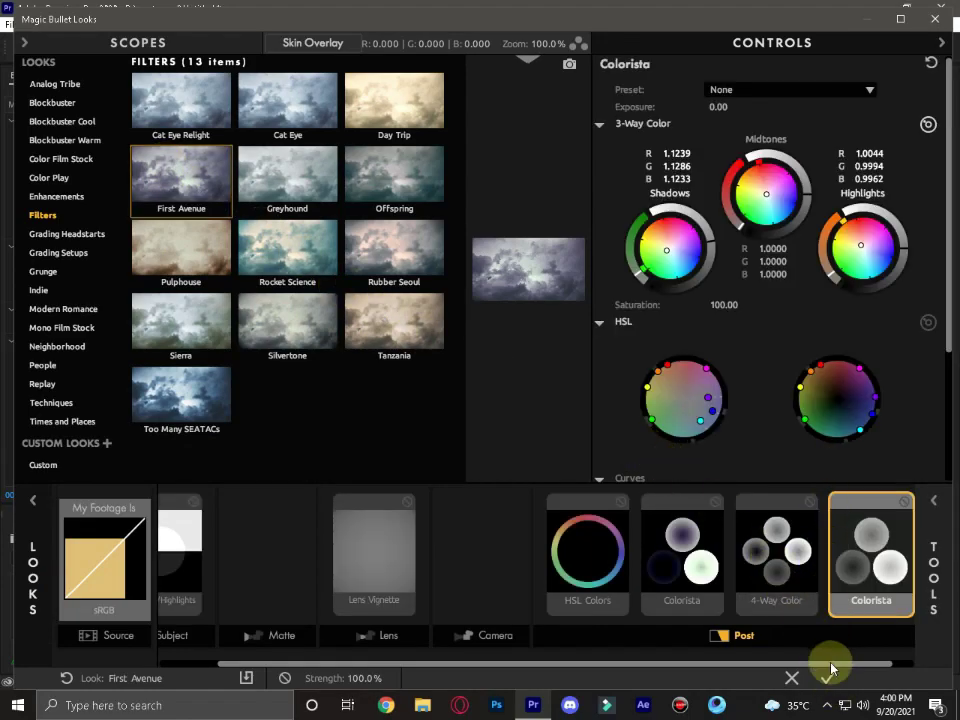
pyautogui.click(828, 676)
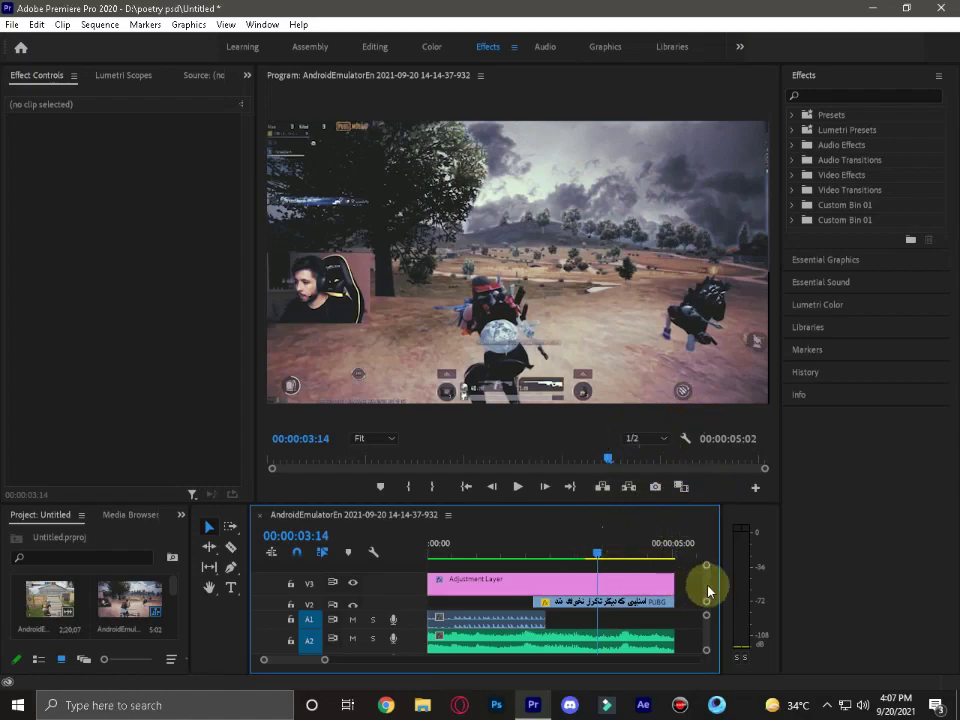
pyautogui.moveTo(710, 583)
pyautogui.mouseDown()
pyautogui.moveTo(709, 598)
pyautogui.moveTo(707, 574)
pyautogui.mouseUp()
pyautogui.click(522, 549)
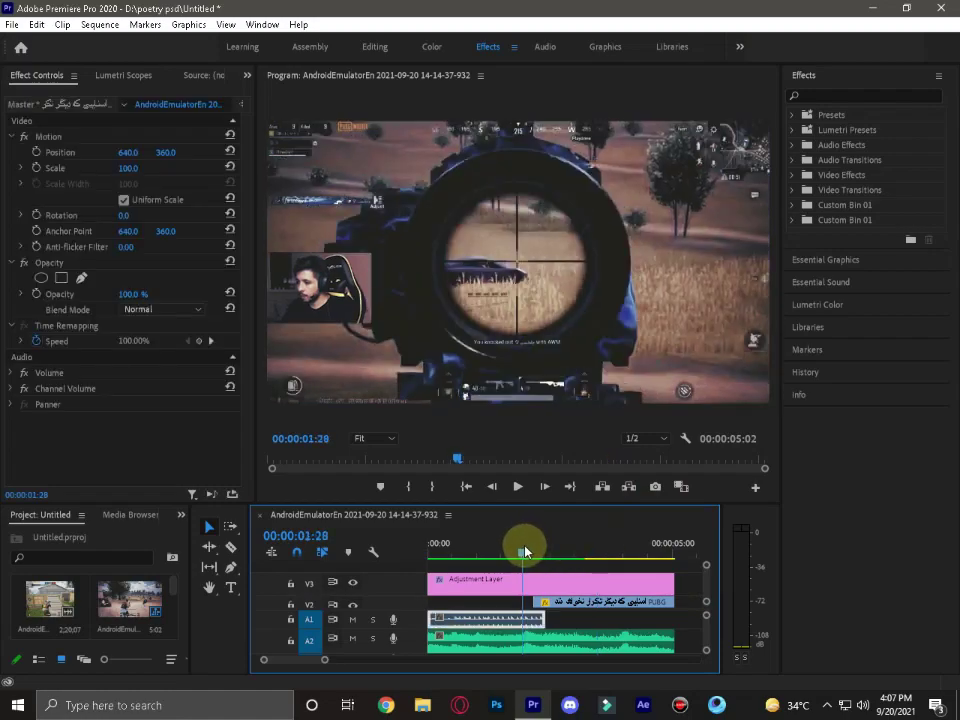
pyautogui.press('space')
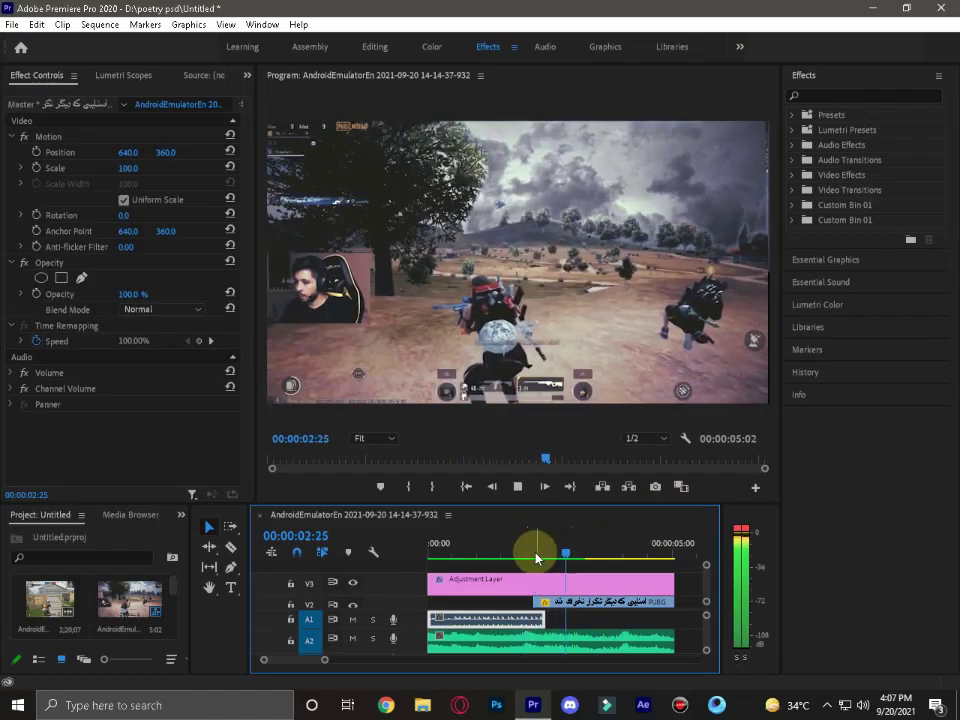
pyautogui.click(489, 552)
pyautogui.press('space')
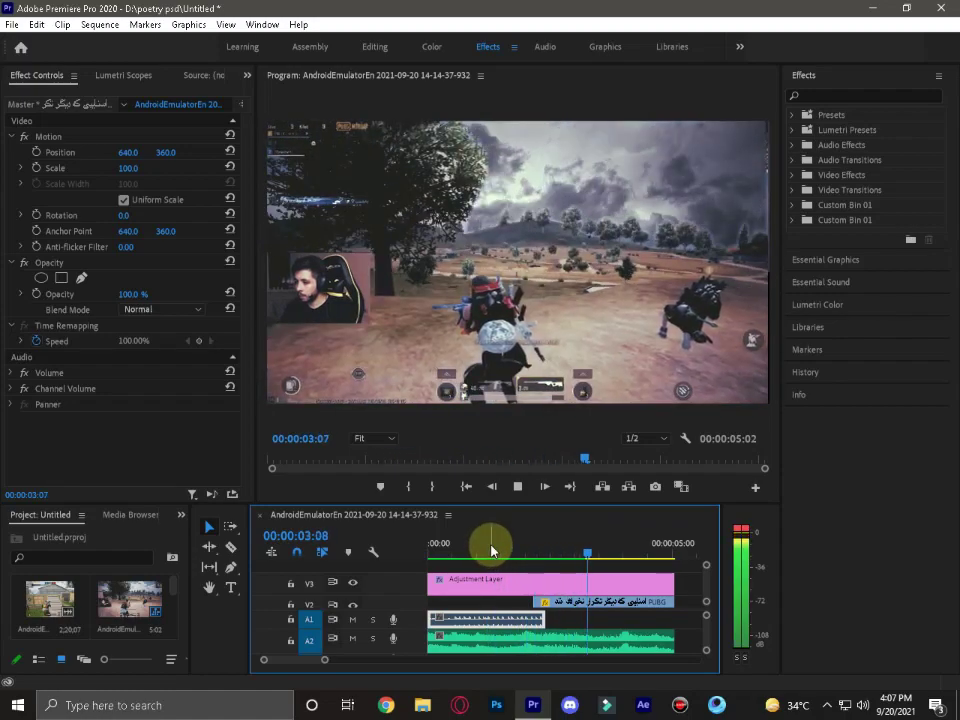
pyautogui.press('space')
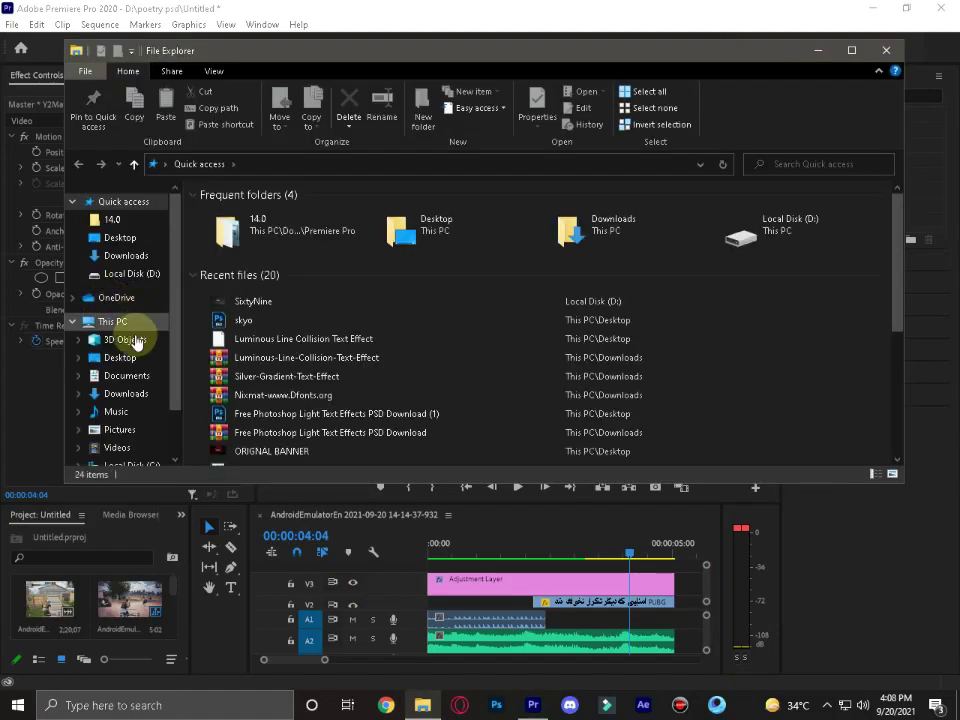
# Drag Transform.prproj from D:\1000+ Transitions into Premiere's Project panel and confirm the import.
pyautogui.scroll(-1, 129, 339)
pyautogui.click(128, 417)
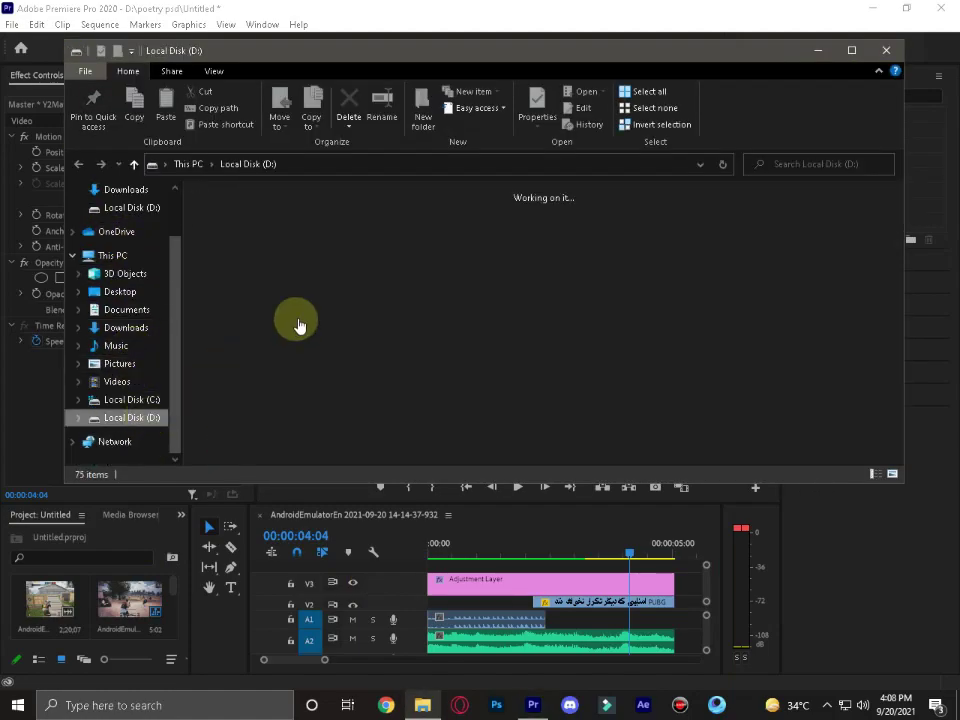
pyautogui.doubleClick(226, 210)
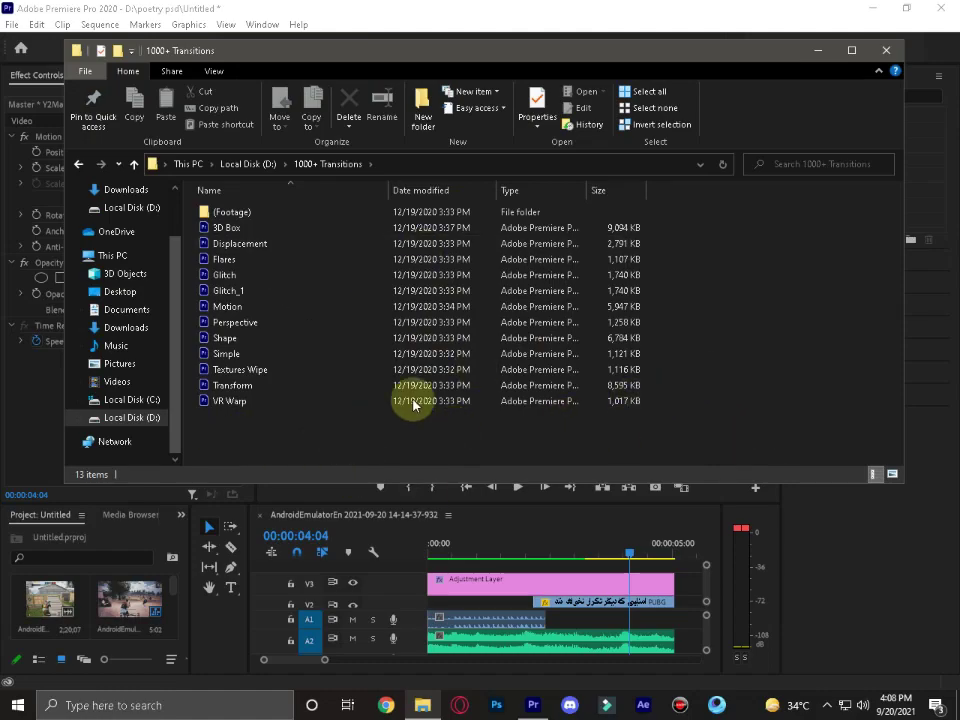
pyautogui.moveTo(224, 387); pyautogui.dragTo(183, 500)
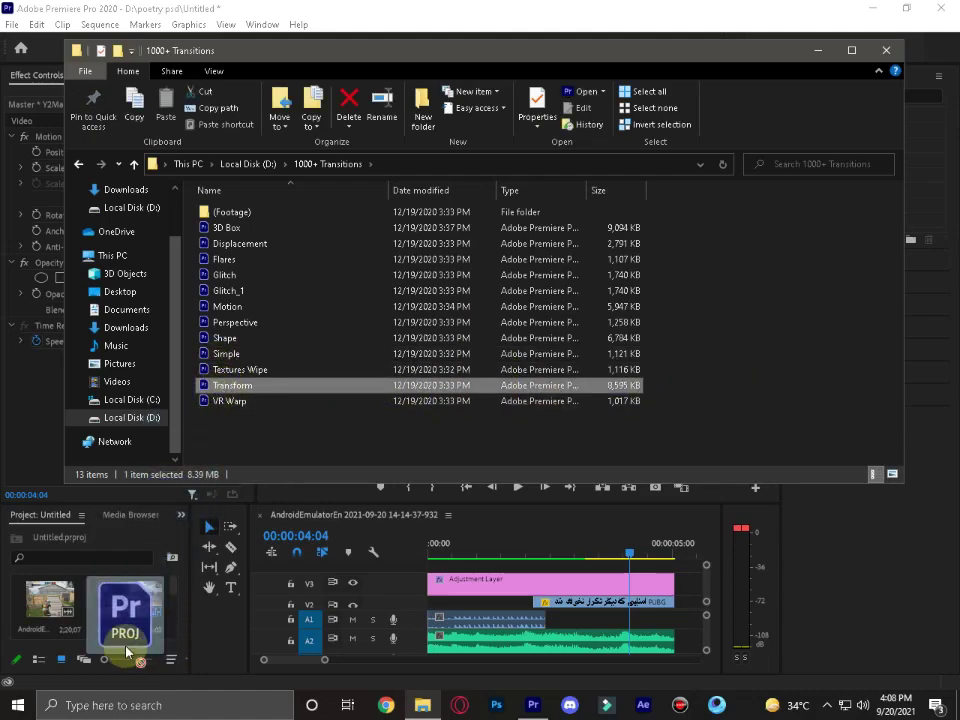
pyautogui.moveTo(183, 500)
pyautogui.mouseDown()
pyautogui.moveTo(131, 648)
pyautogui.moveTo(138, 640)
pyautogui.mouseUp()
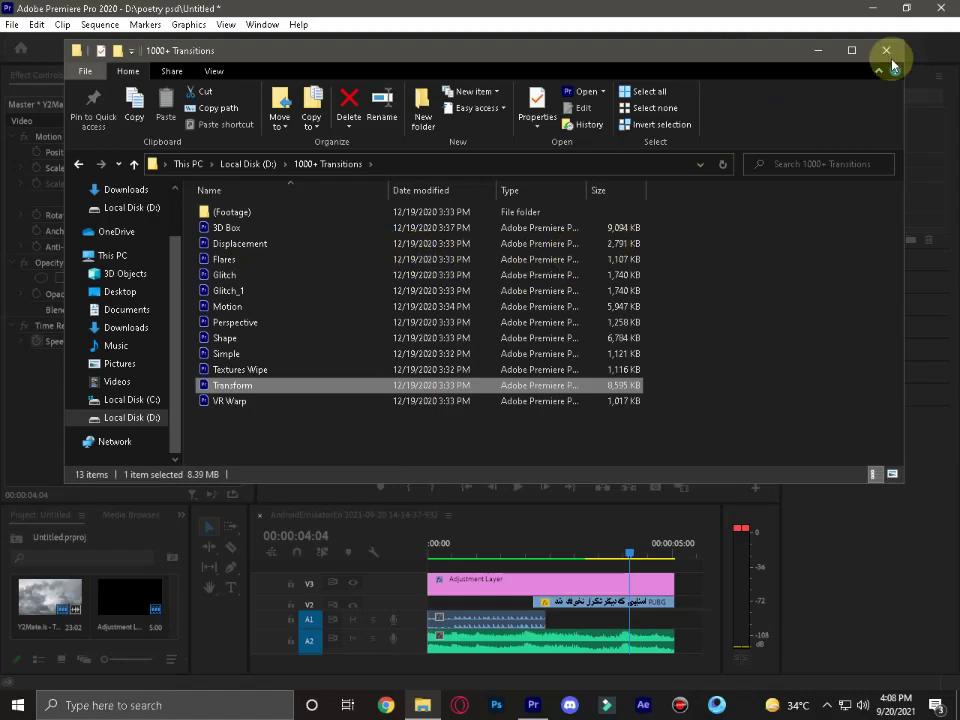
pyautogui.click(533, 704)
pyautogui.click(494, 434)
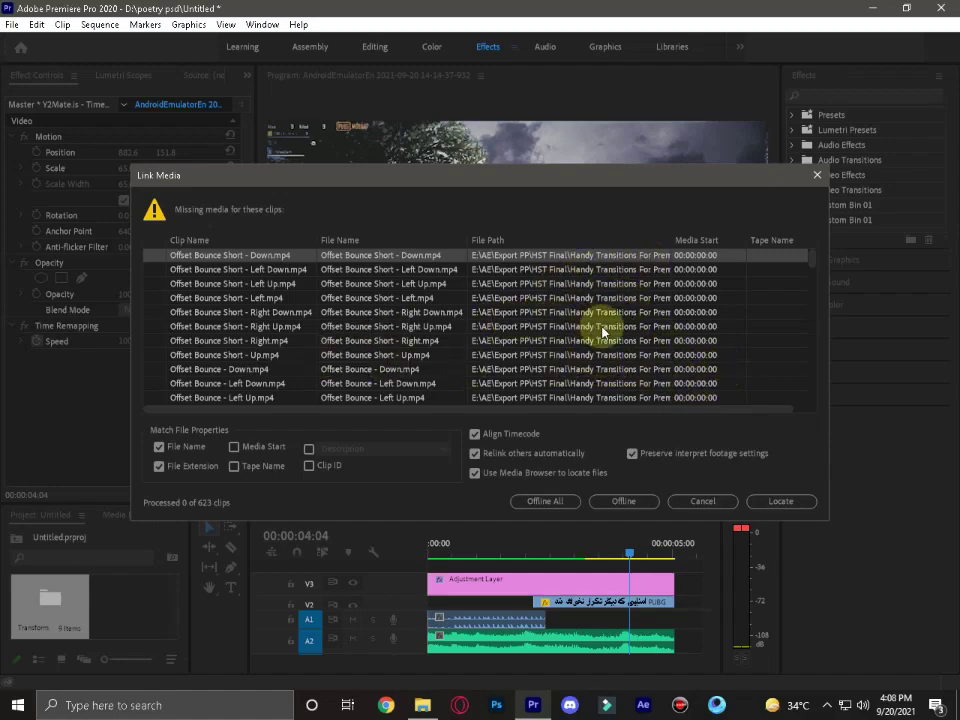
# Relink the missing clips by searching D:\1000+ Transitions for Offset Bounce Short - Down.mp4.
pyautogui.click(783, 502)
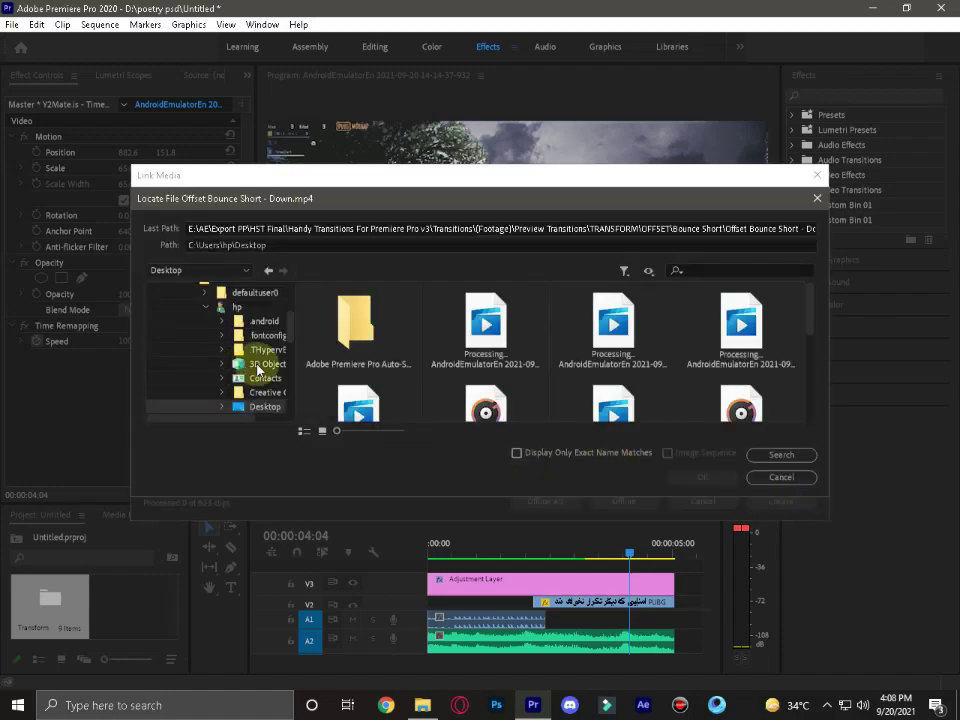
pyautogui.scroll(-5, 230, 360)
pyautogui.click(216, 392)
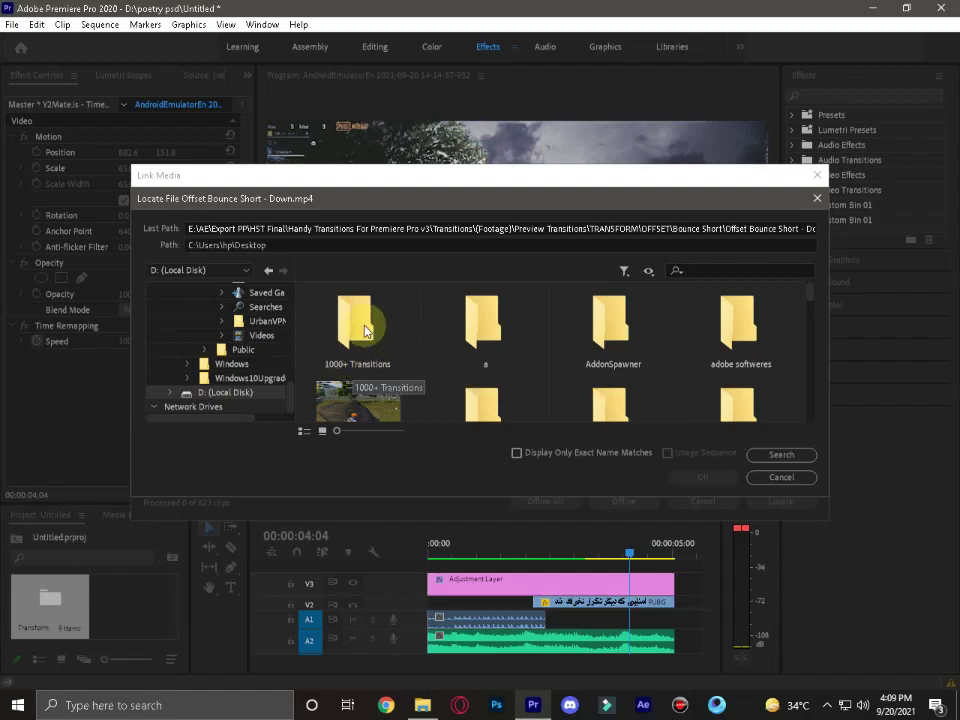
pyautogui.doubleClick(366, 331)
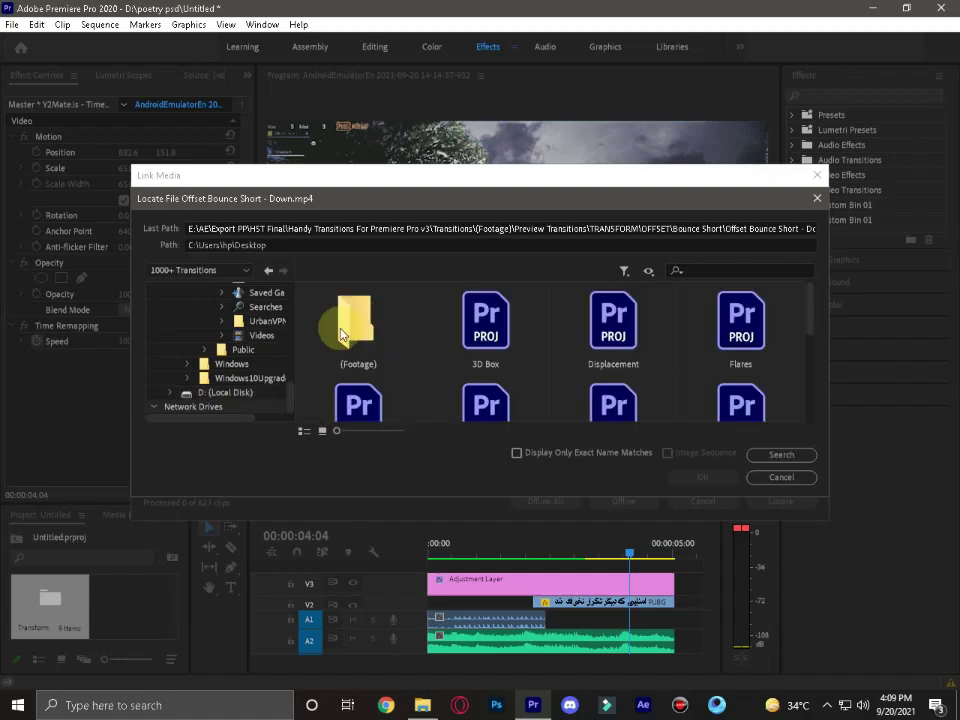
pyautogui.click(782, 456)
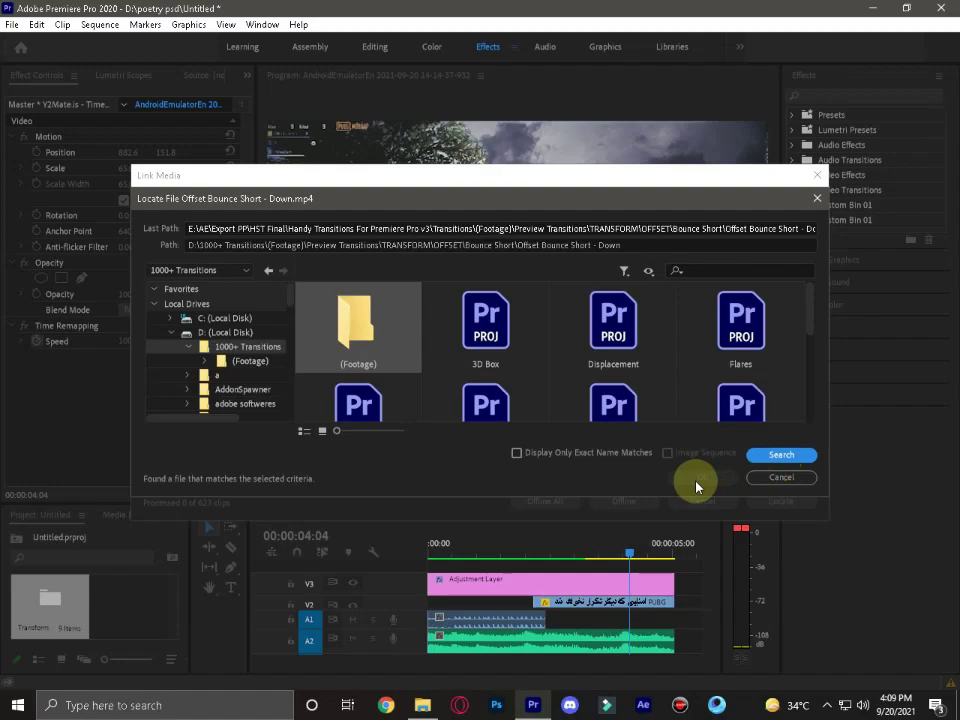
pyautogui.click(703, 477)
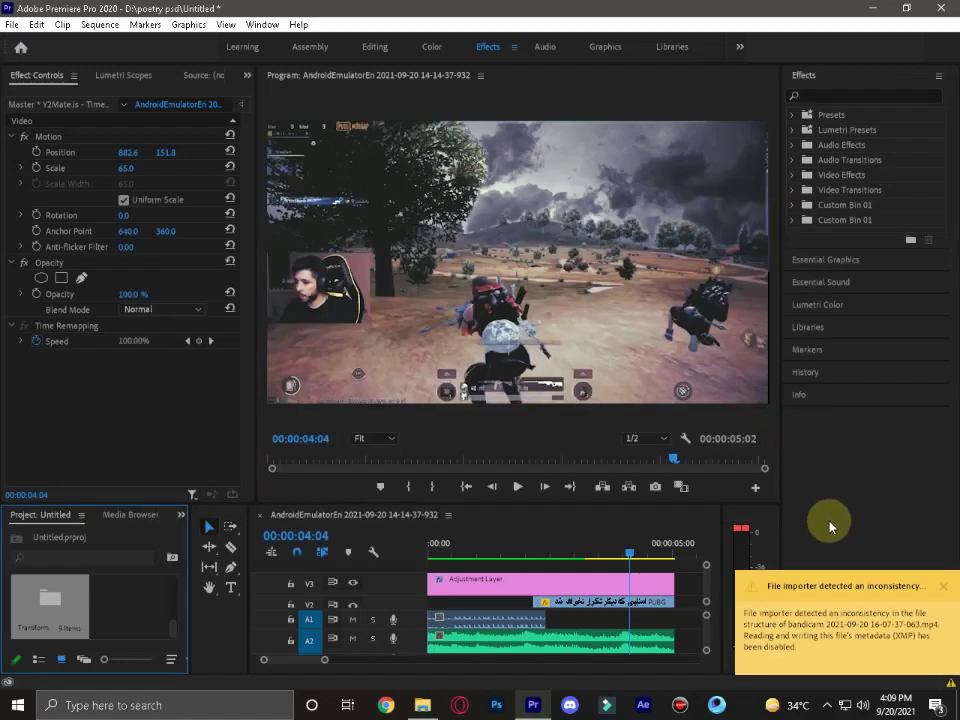
# Dismiss the file notification and open the Transform › ZOOM › Hit preset bin.
pyautogui.click(942, 587)
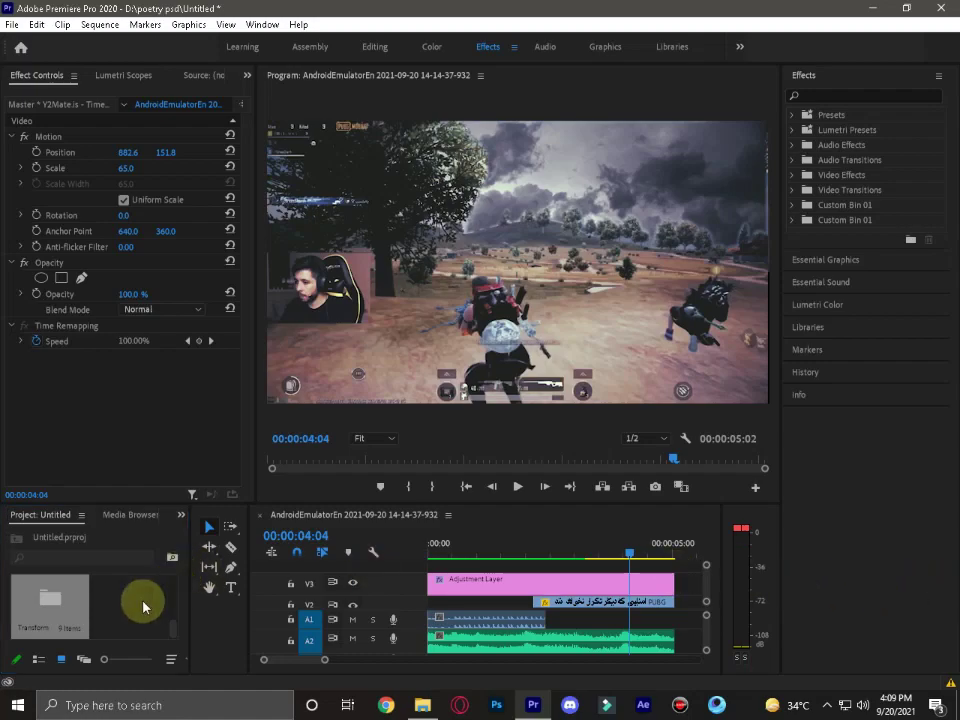
pyautogui.click(171, 617)
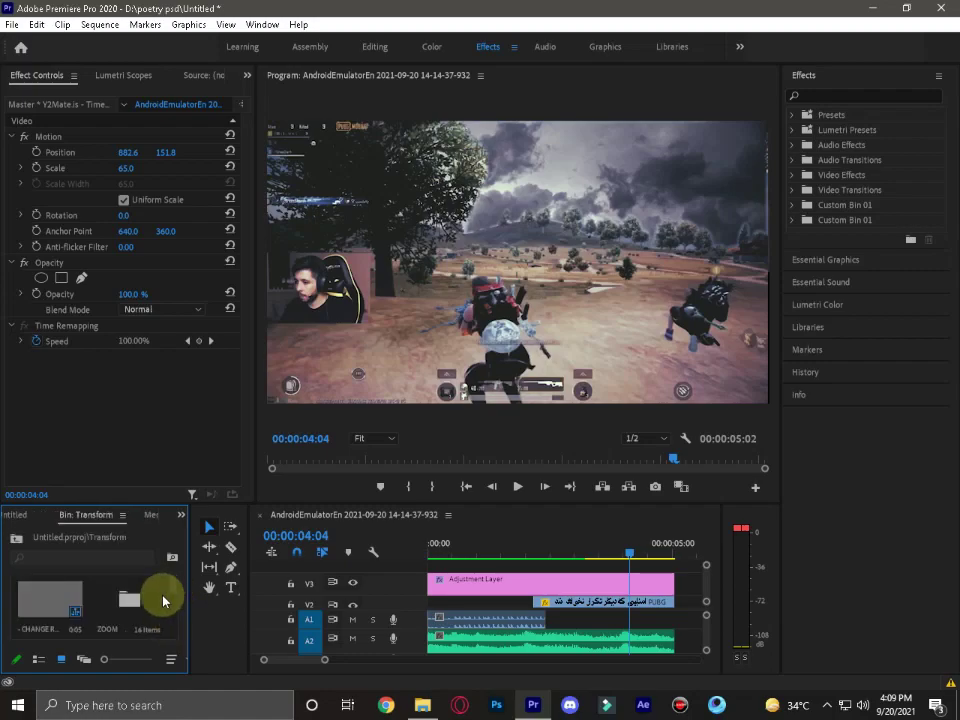
pyautogui.doubleClick(172, 605)
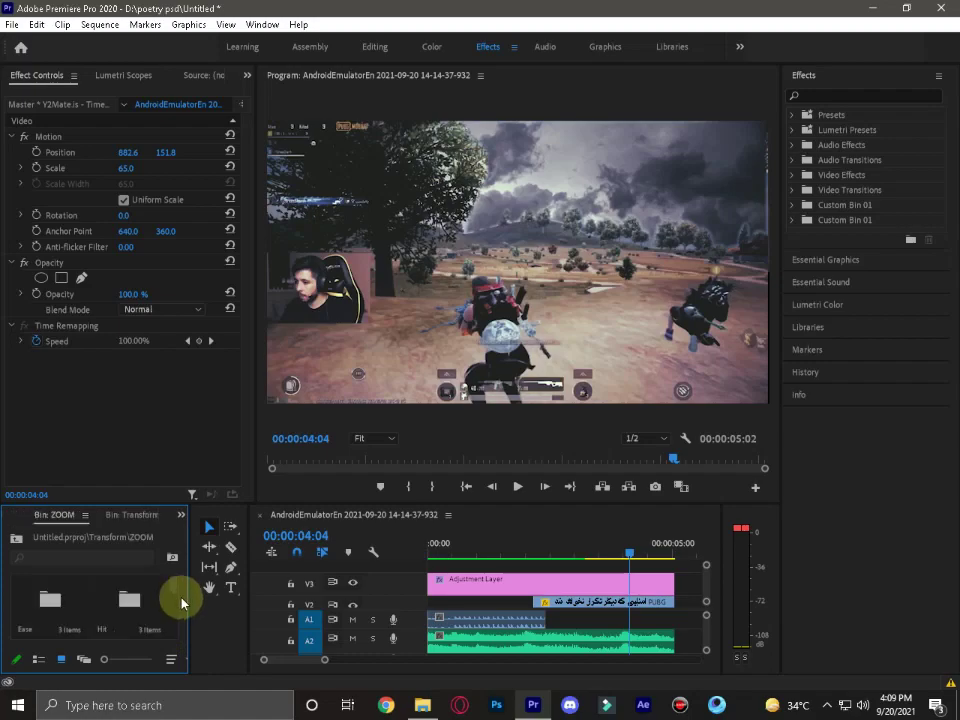
pyautogui.doubleClick(134, 603)
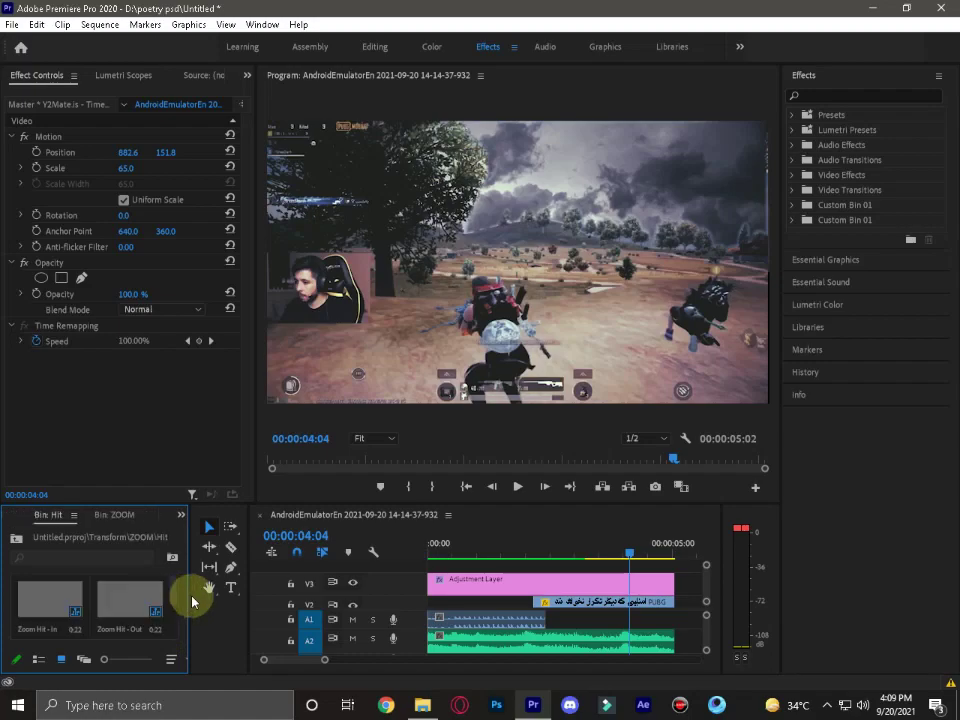
# Set the playhead to 00:00:01:29 and select the PUBG video and A1 audio clips.
pyautogui.click(527, 553)
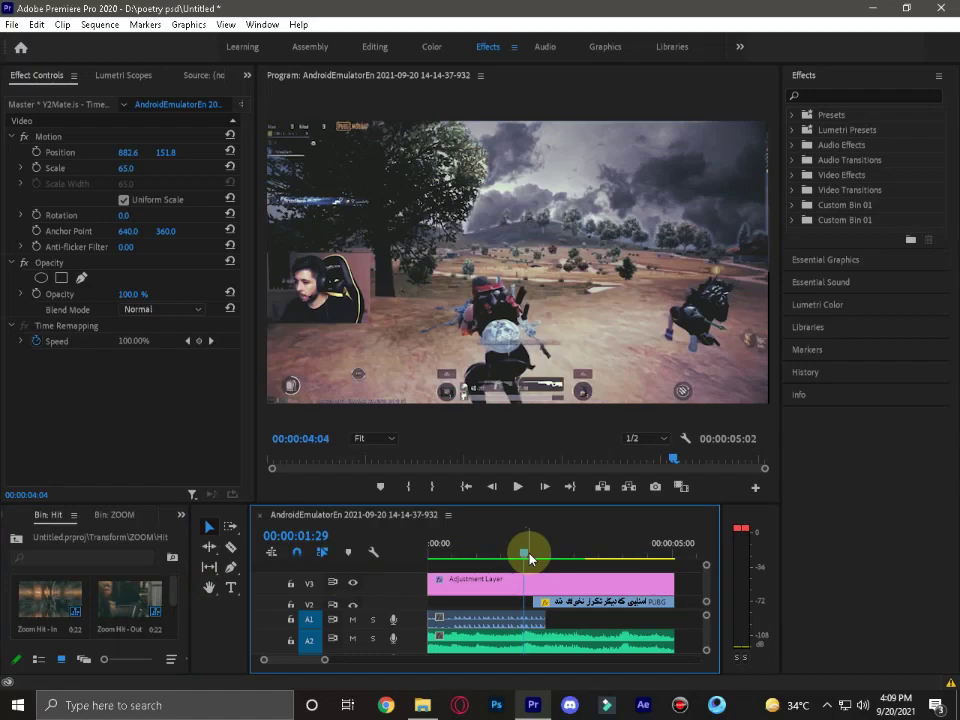
pyautogui.click(705, 588)
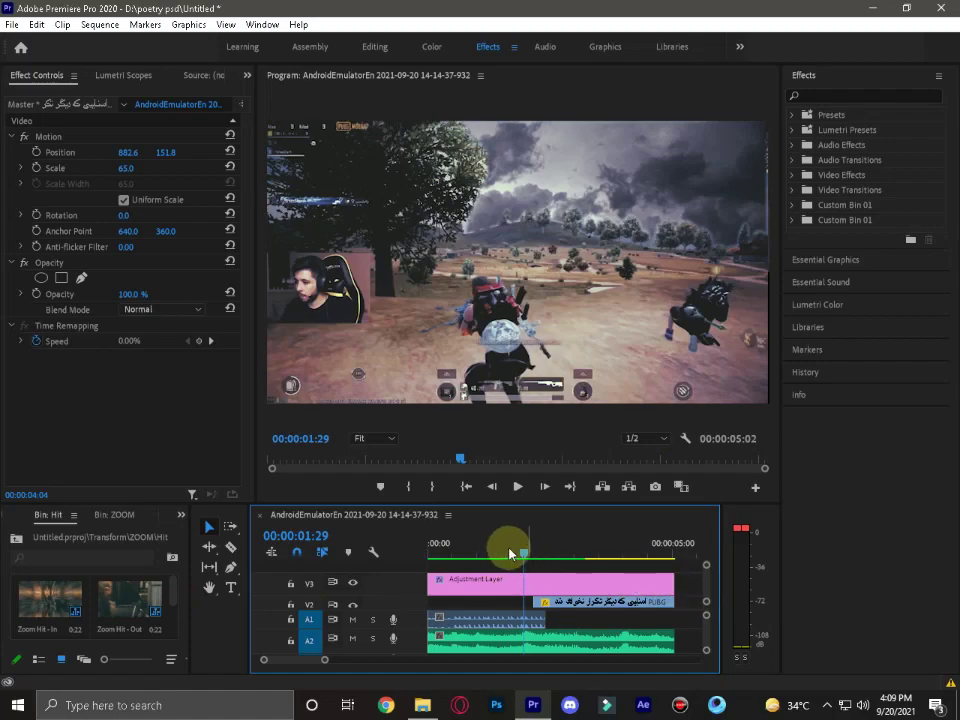
pyautogui.click(505, 619)
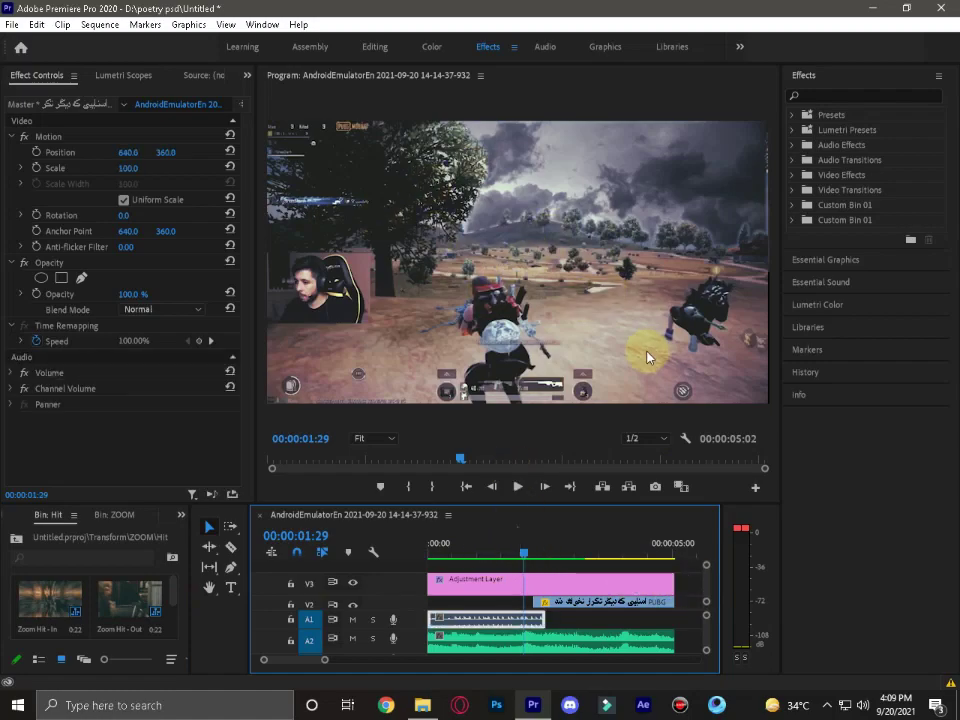
pyautogui.click(523, 555)
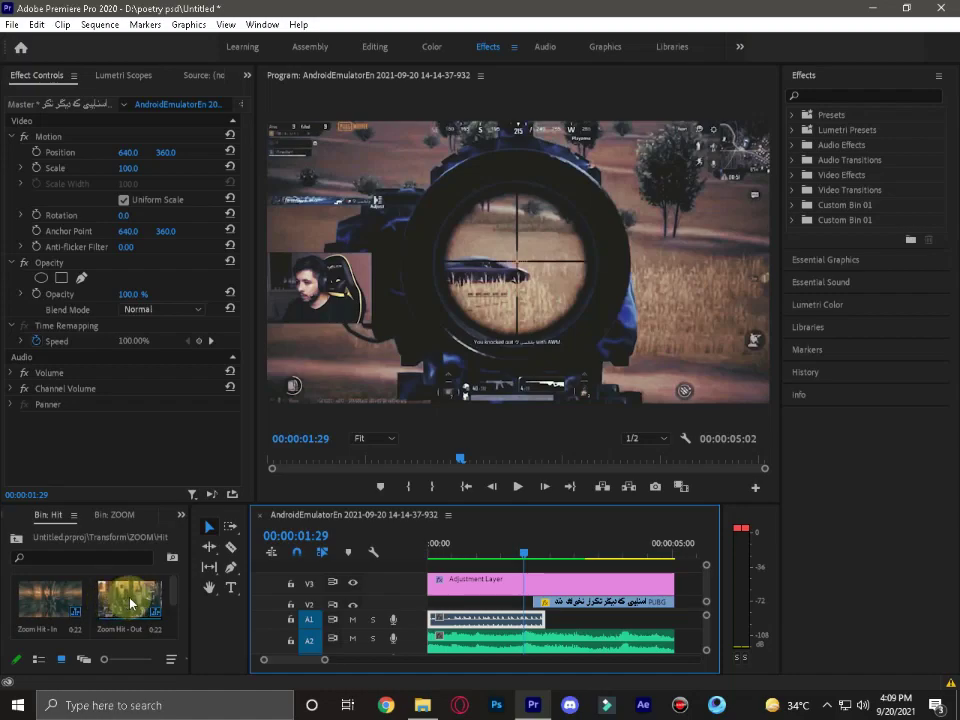
# Place the Zoom Hit - Out preset on the upper tracks at the cut and play it back.
pyautogui.moveTo(130, 603); pyautogui.dragTo(547, 568)
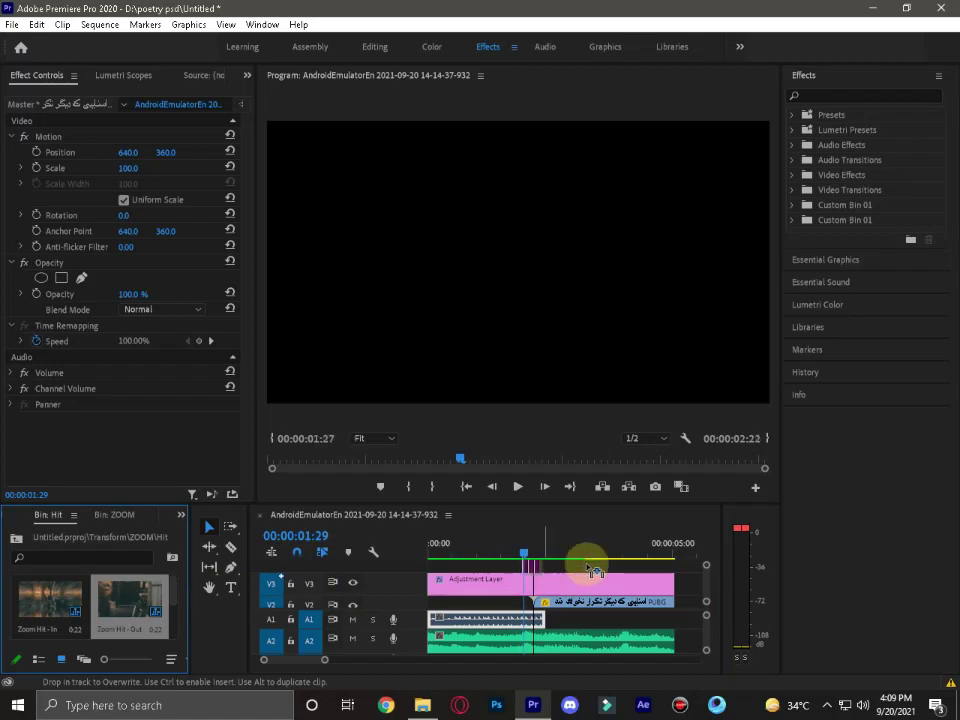
pyautogui.moveTo(550, 572); pyautogui.dragTo(610, 572)
pyautogui.moveTo(706, 594); pyautogui.dragTo(707, 574)
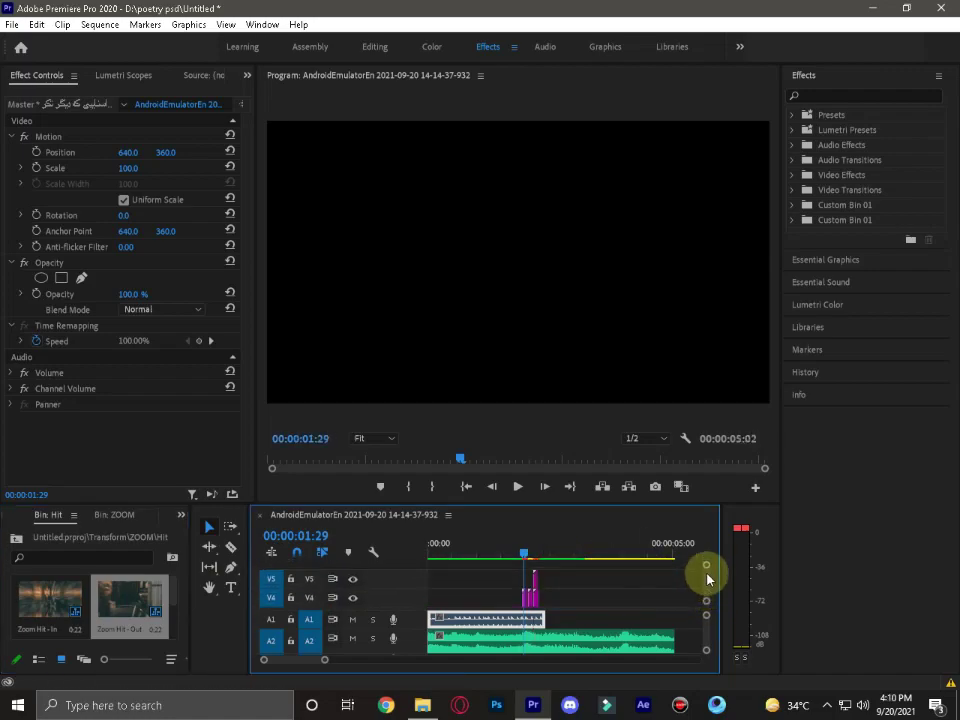
pyautogui.moveTo(526, 556); pyautogui.dragTo(519, 560)
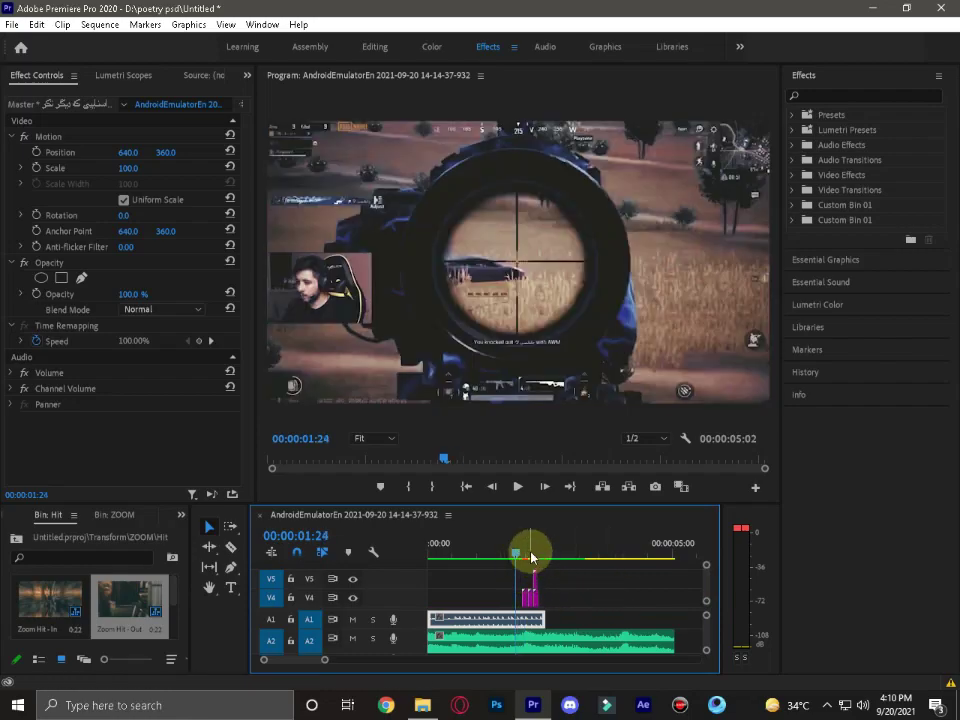
pyautogui.moveTo(519, 560)
pyautogui.mouseDown()
pyautogui.moveTo(527, 565)
pyautogui.moveTo(522, 558)
pyautogui.mouseUp()
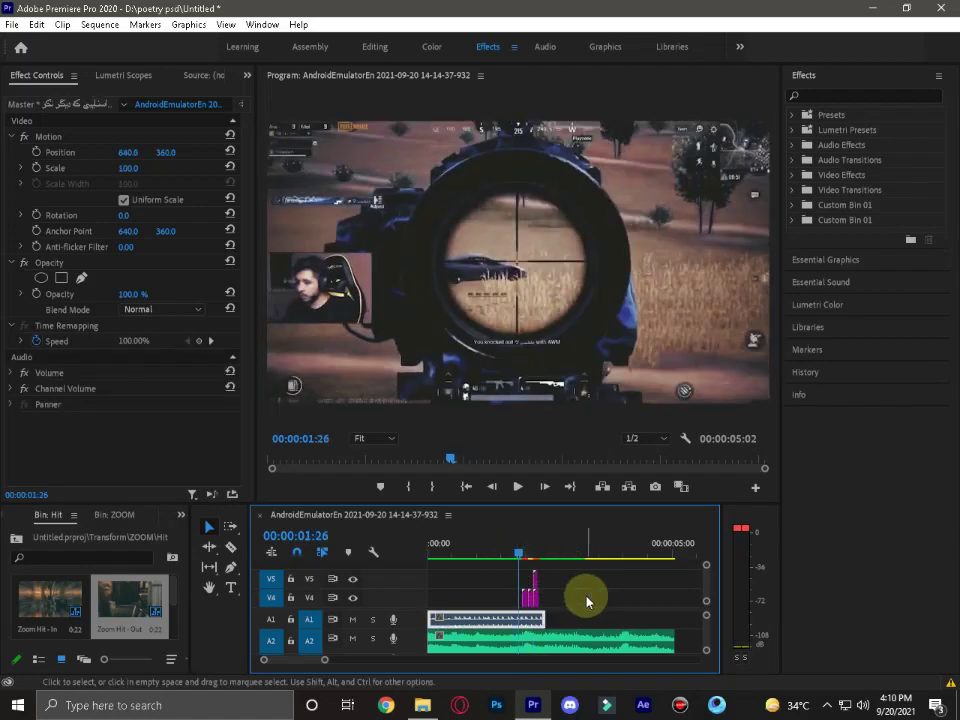
pyautogui.press('space')
pyautogui.click(516, 560)
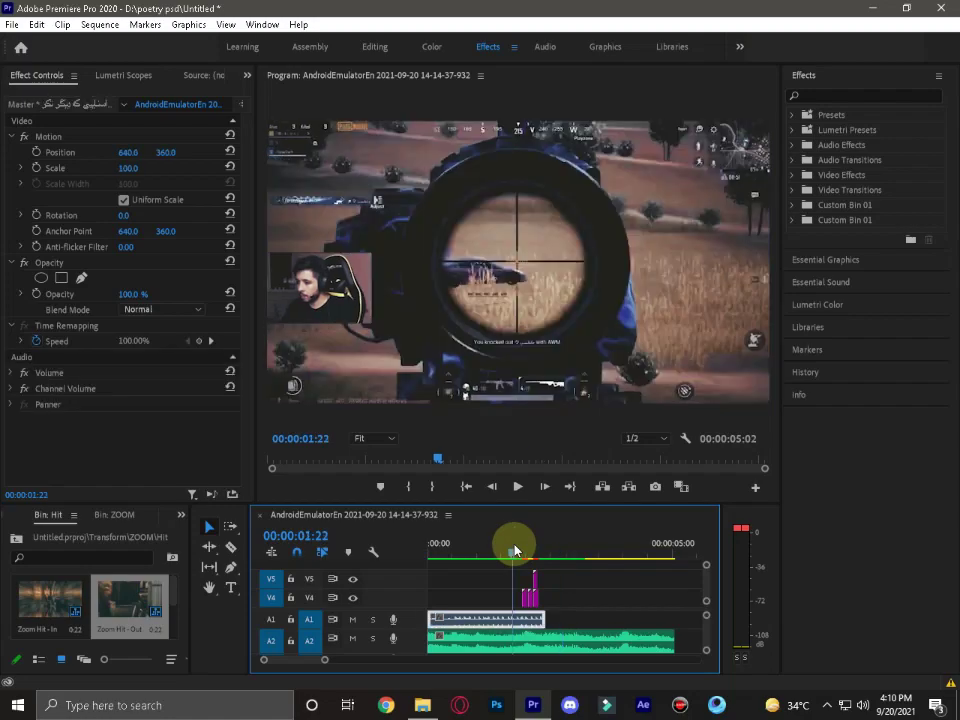
pyautogui.press('space')
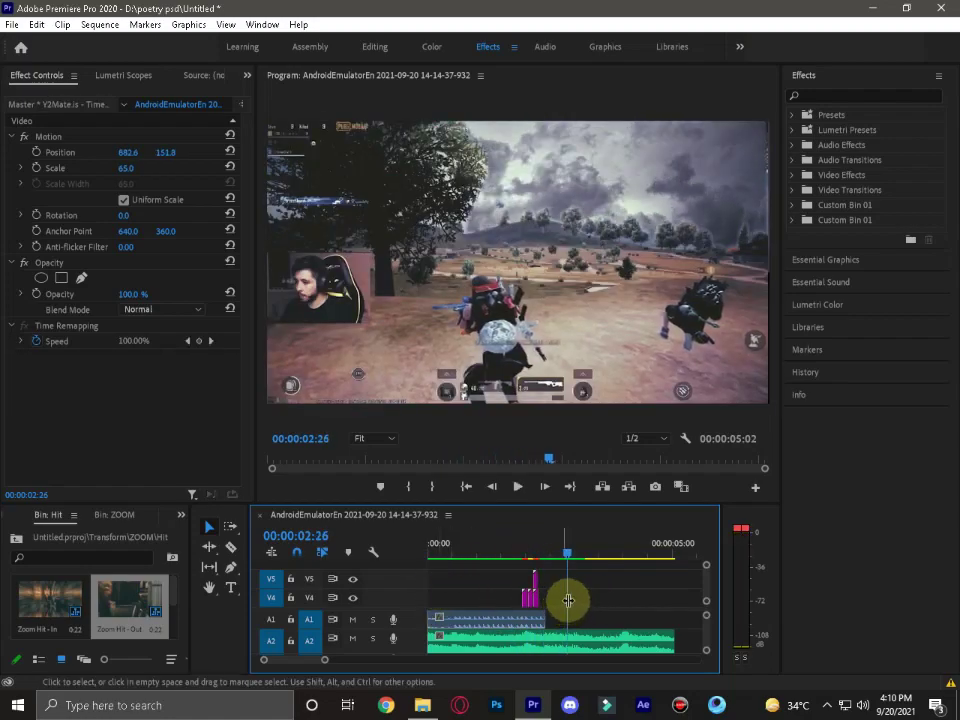
# Adjust the Zoom Hit clips on the upper tracks and set the playhead near 00:00:02:03.
pyautogui.moveTo(706, 587)
pyautogui.mouseDown()
pyautogui.moveTo(706, 598)
pyautogui.moveTo(705, 574)
pyautogui.mouseUp()
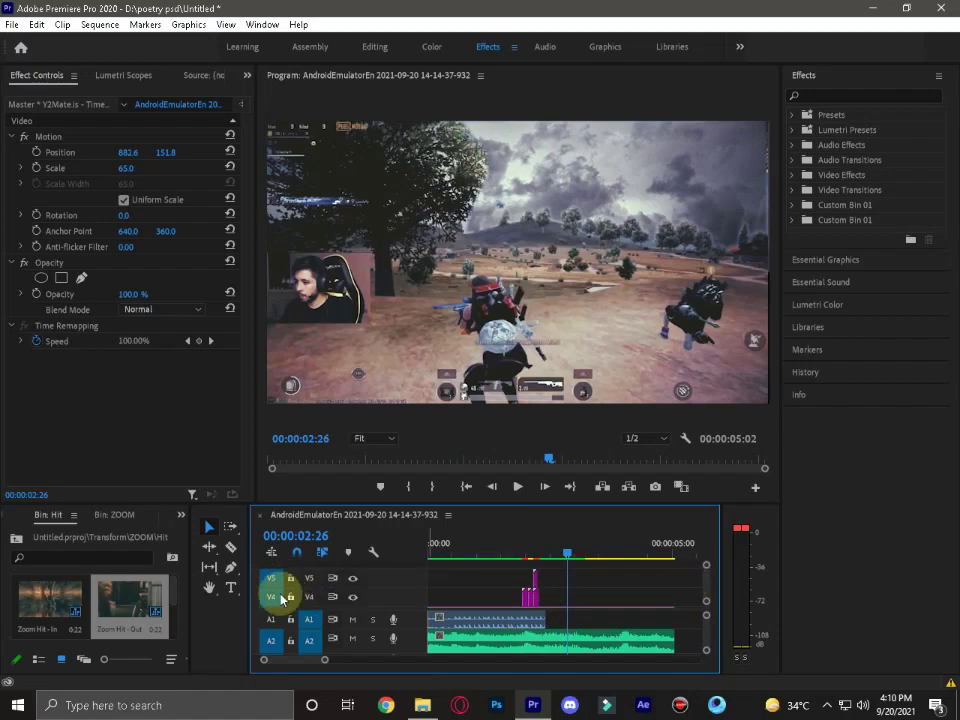
pyautogui.moveTo(525, 556); pyautogui.dragTo(545, 578)
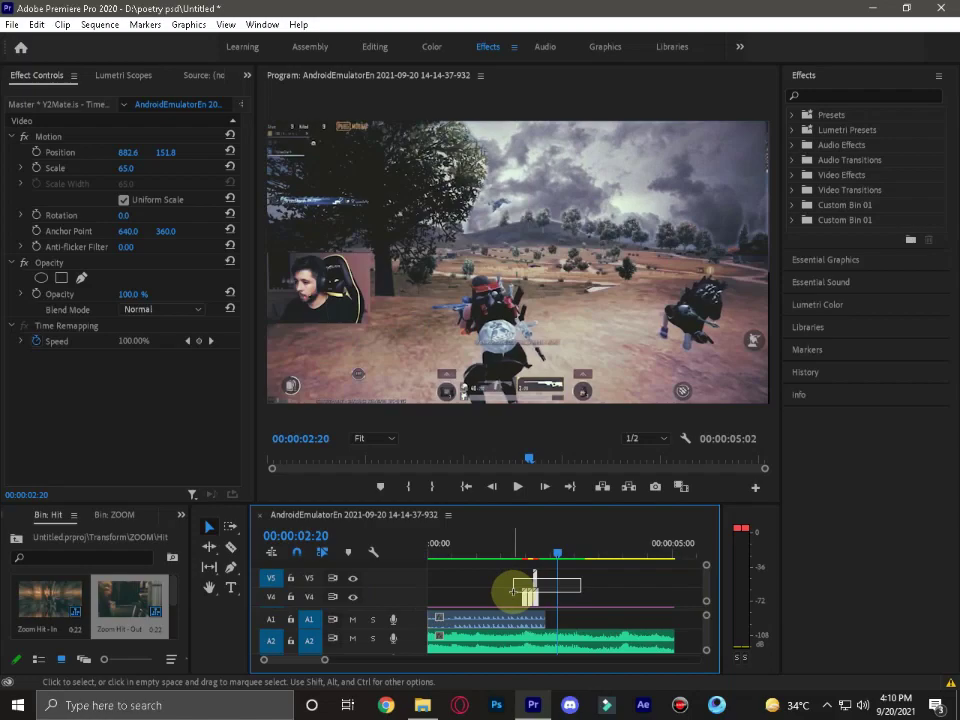
pyautogui.moveTo(545, 578)
pyautogui.mouseDown()
pyautogui.moveTo(170, 604)
pyautogui.moveTo(560, 606)
pyautogui.moveTo(540, 590)
pyautogui.moveTo(552, 556)
pyautogui.moveTo(530, 594)
pyautogui.moveTo(403, 600)
pyautogui.mouseUp()
pyautogui.click(536, 554)
# Re-place Zoom Hit - Out at the cut and preview the zoom from 00:00:01:26.
pyautogui.moveTo(128, 611)
pyautogui.mouseDown()
pyautogui.moveTo(563, 603)
pyautogui.moveTo(538, 595)
pyautogui.mouseUp()
pyautogui.click(521, 552)
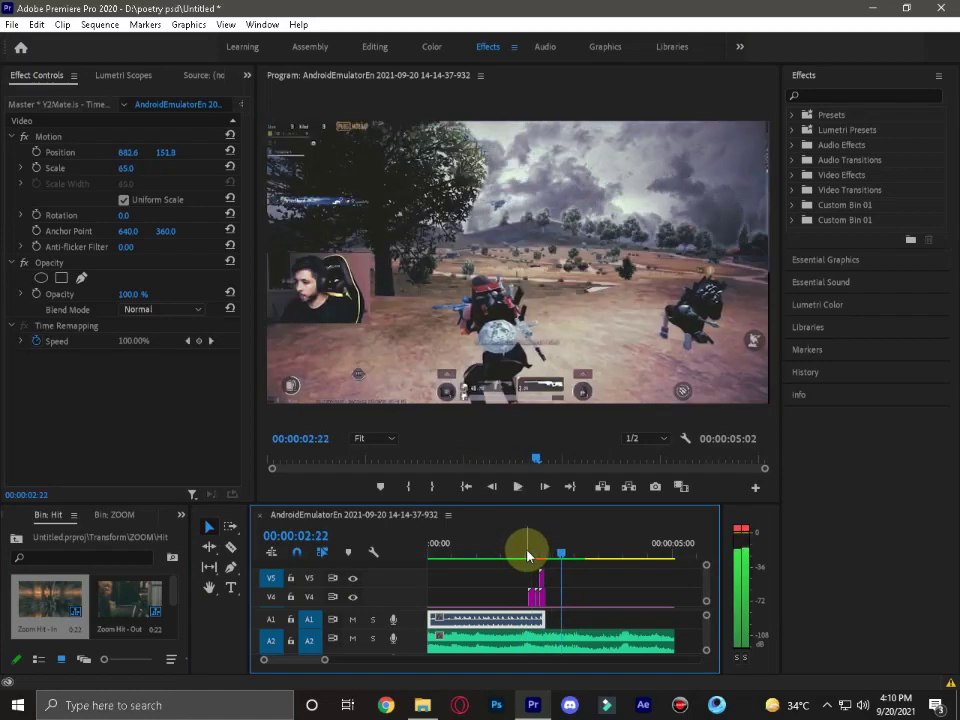
pyautogui.click(522, 553)
pyautogui.moveTo(522, 553); pyautogui.dragTo(540, 558)
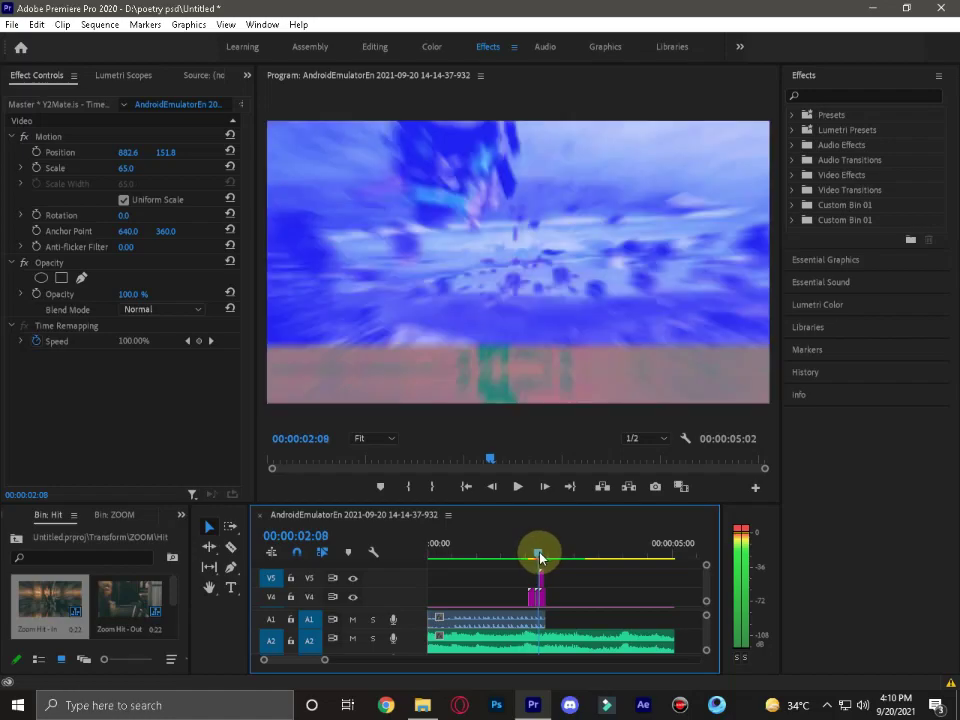
pyautogui.click(538, 598)
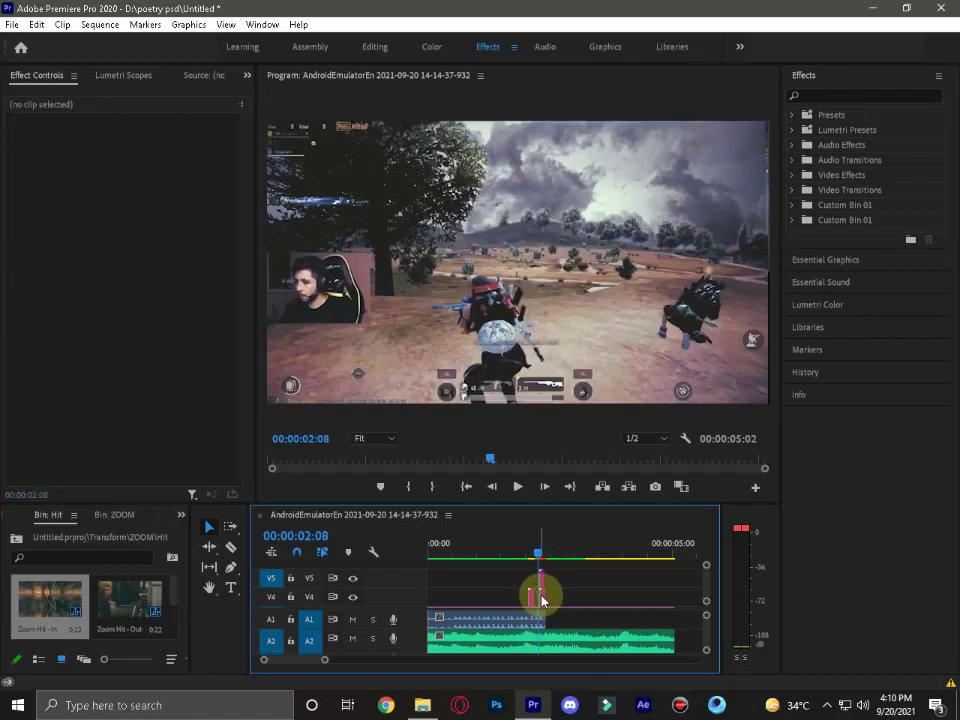
pyautogui.click(521, 550)
pyautogui.press('space')
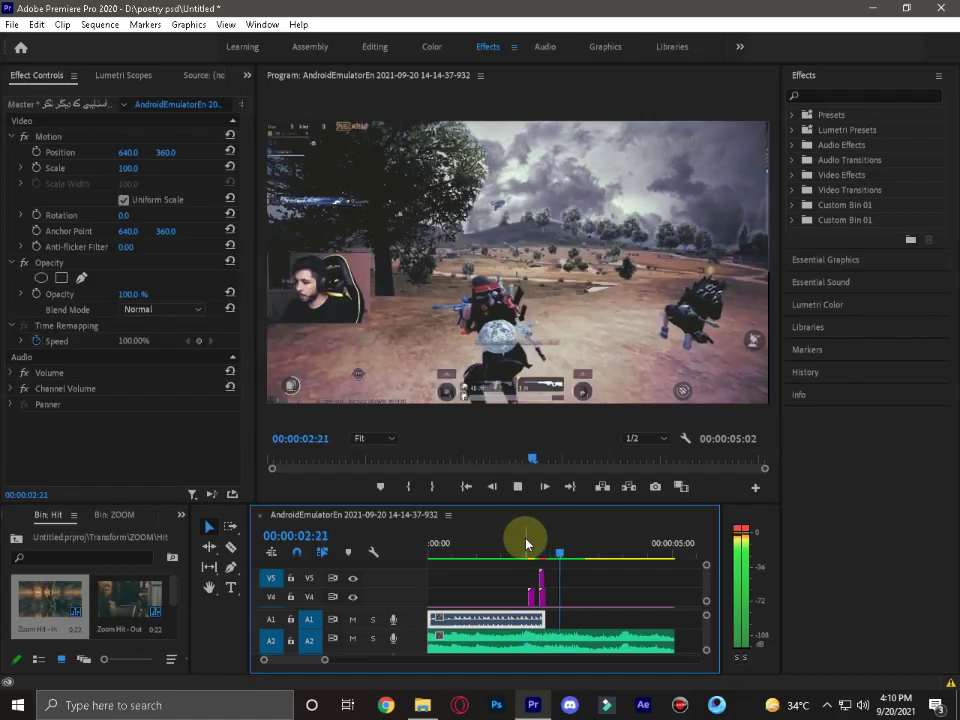
pyautogui.press('space')
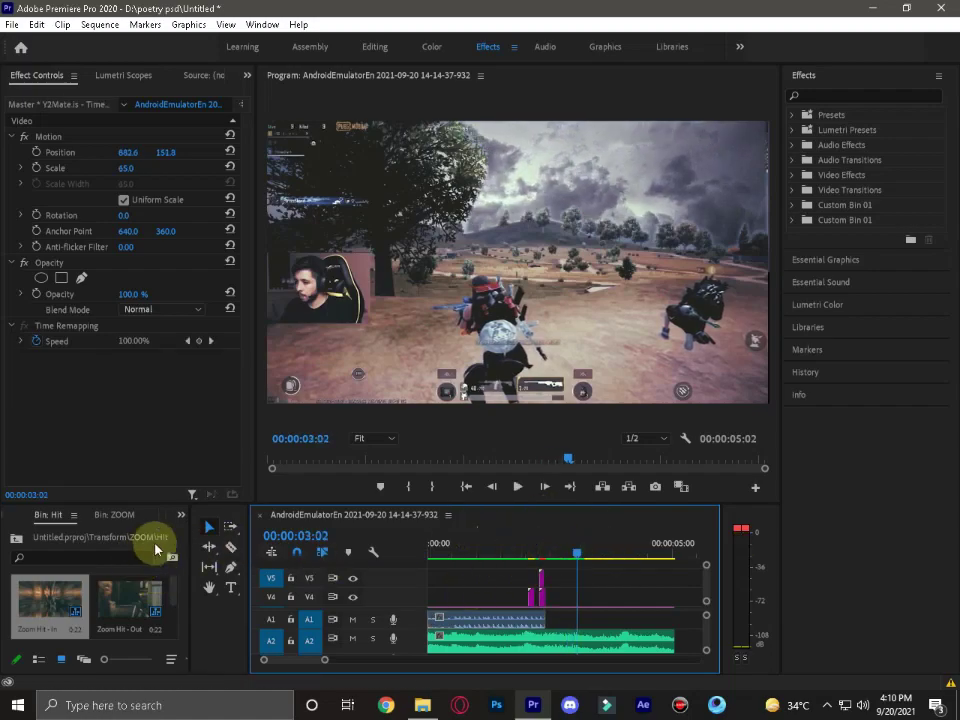
# Go up from ZOOM to the Transform bin, then into SHAKE › Hit to list Shake Hit 1x–4x.
pyautogui.click(16, 537)
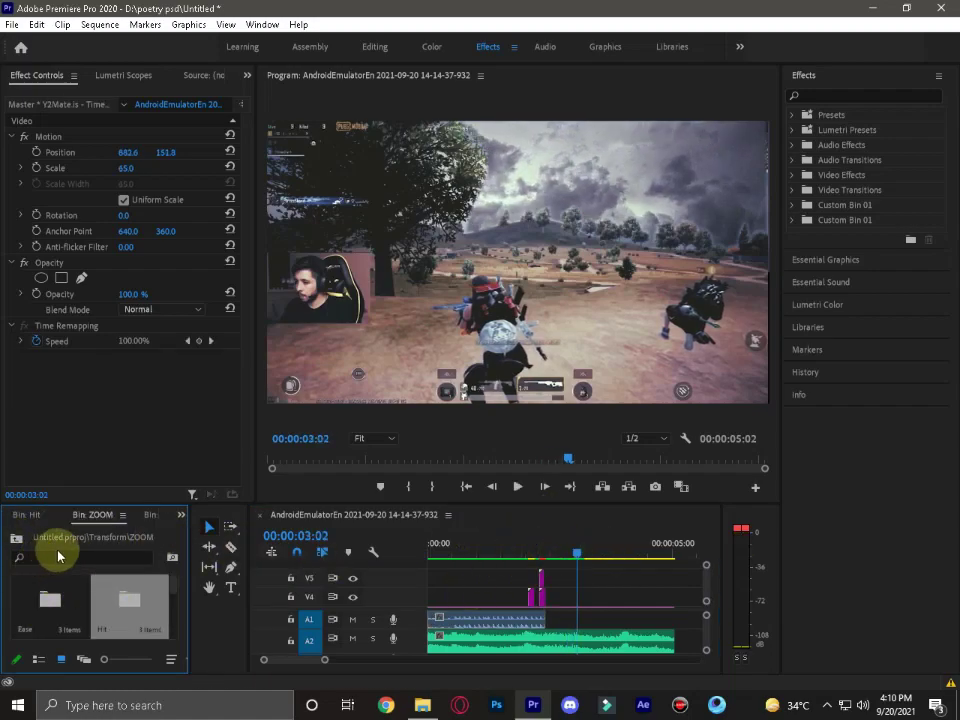
pyautogui.scroll(-2, 125, 605)
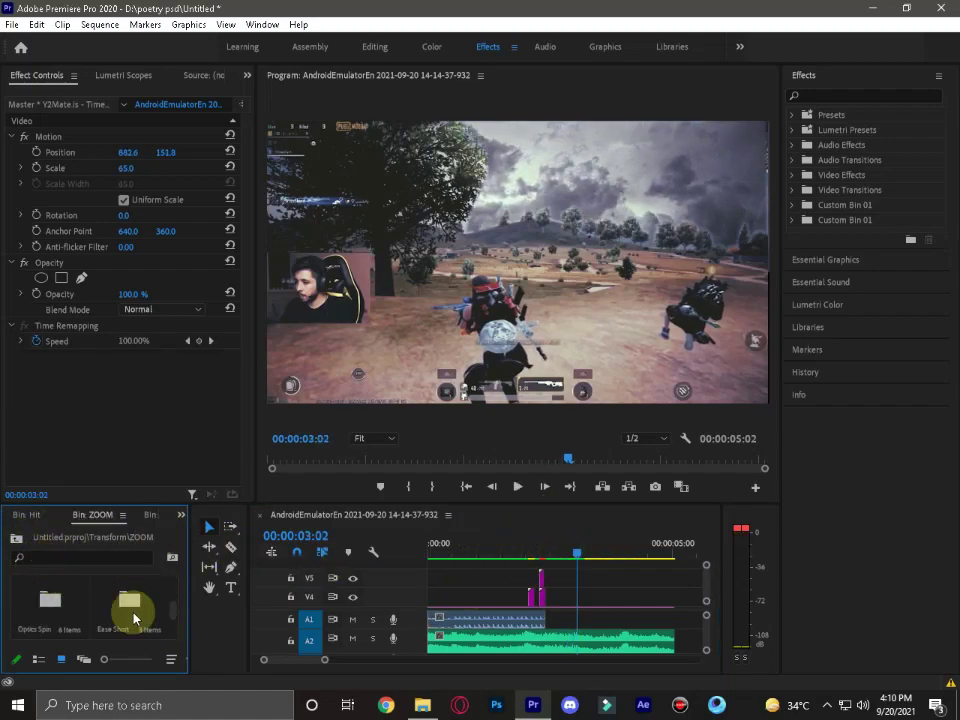
pyautogui.click(16, 540)
pyautogui.scroll(-2, 108, 614)
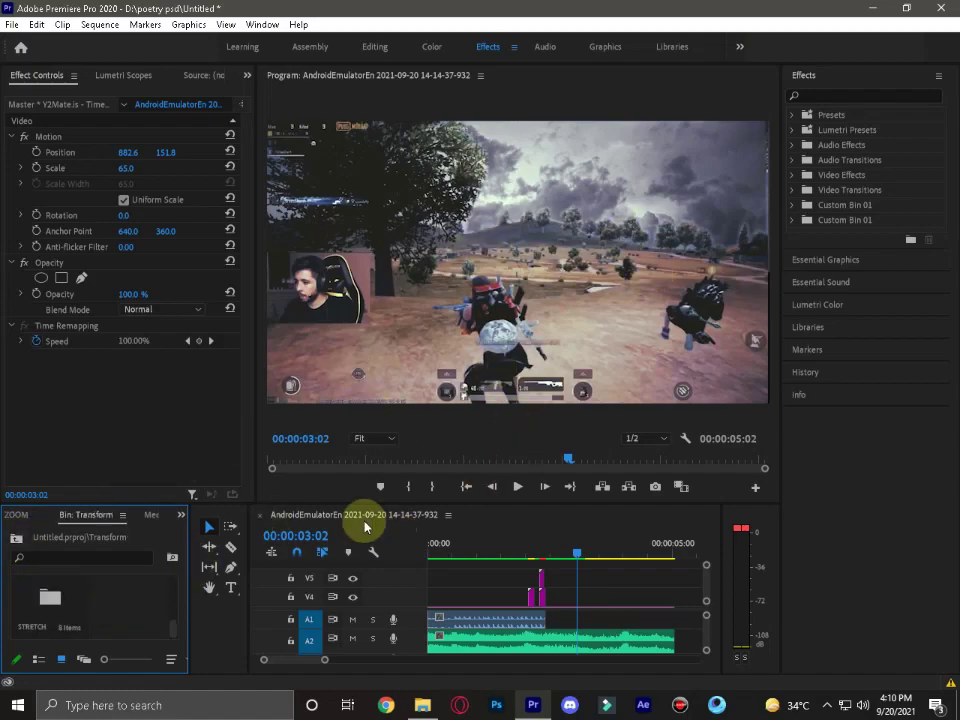
pyautogui.scroll(1, 120, 610)
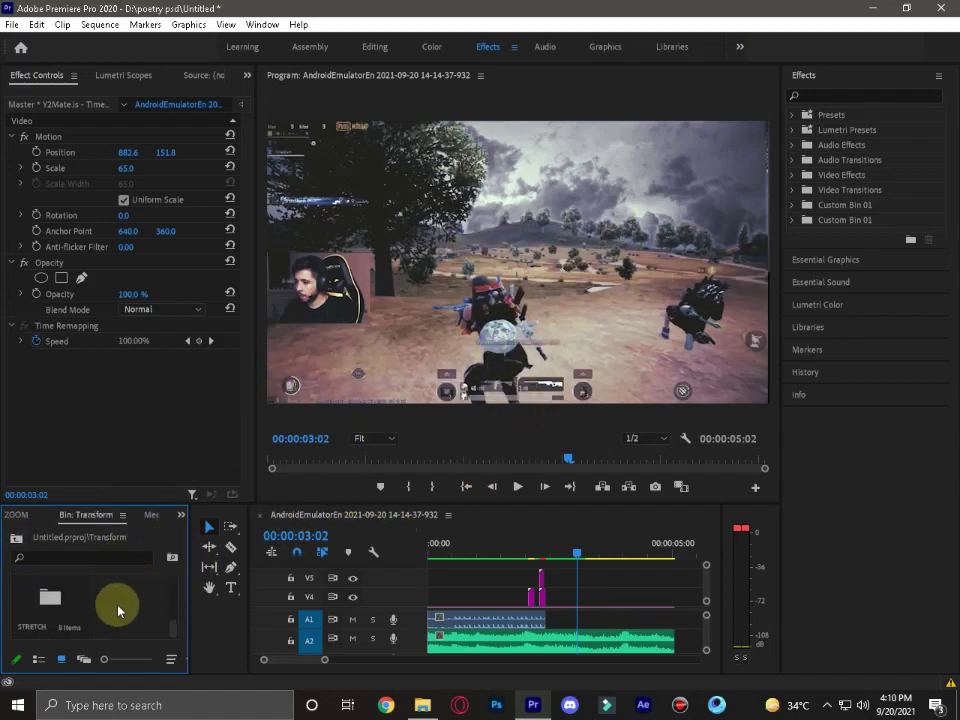
pyautogui.scroll(-1, 156, 606)
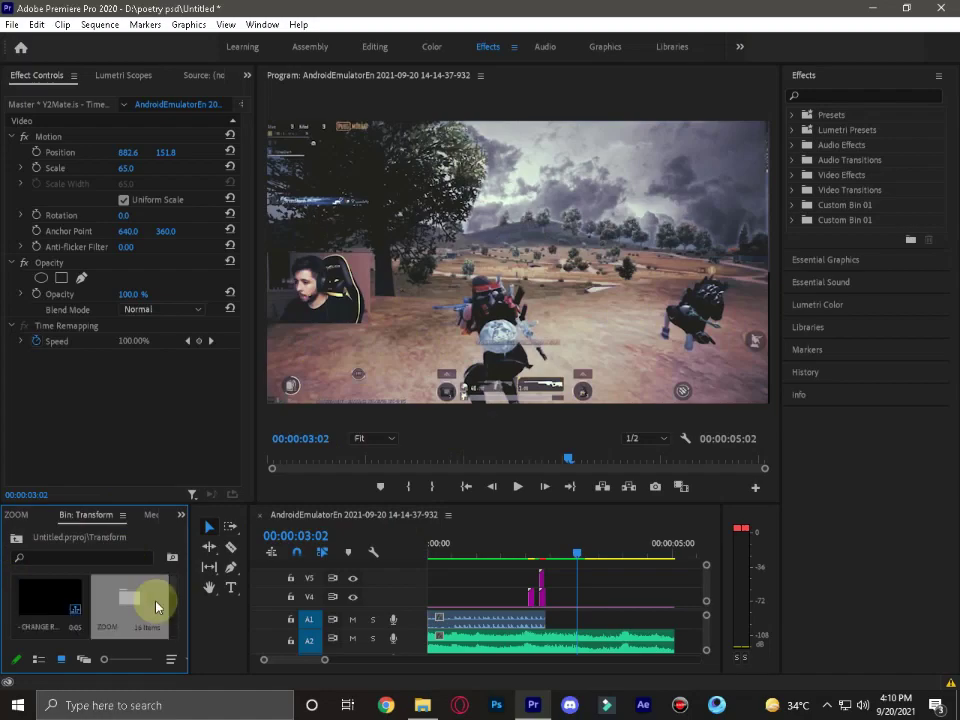
pyautogui.doubleClick(130, 620)
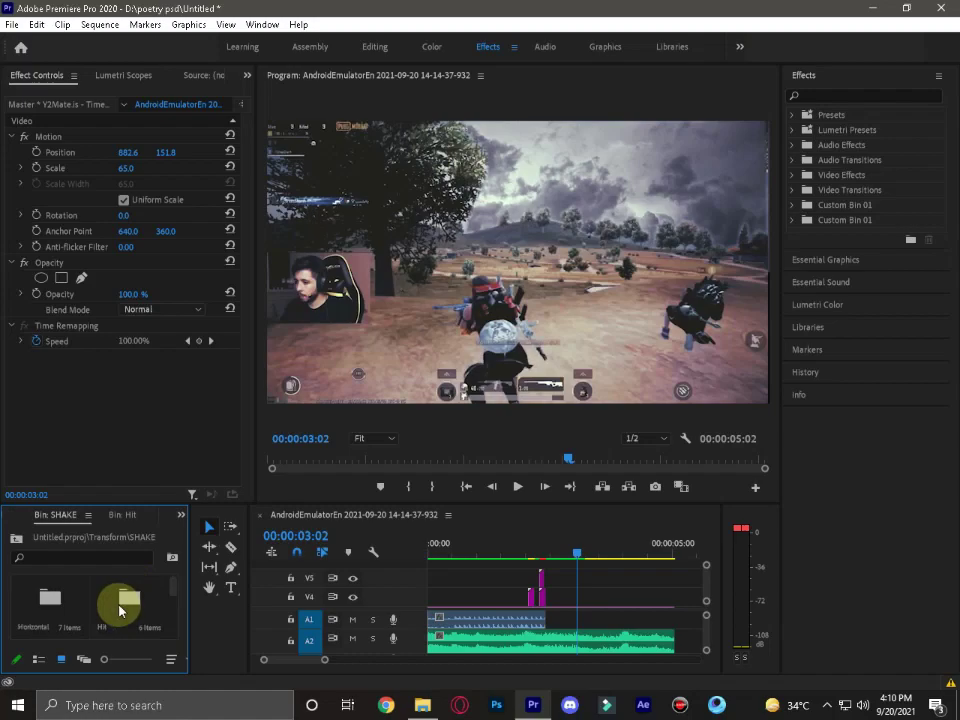
pyautogui.doubleClick(120, 607)
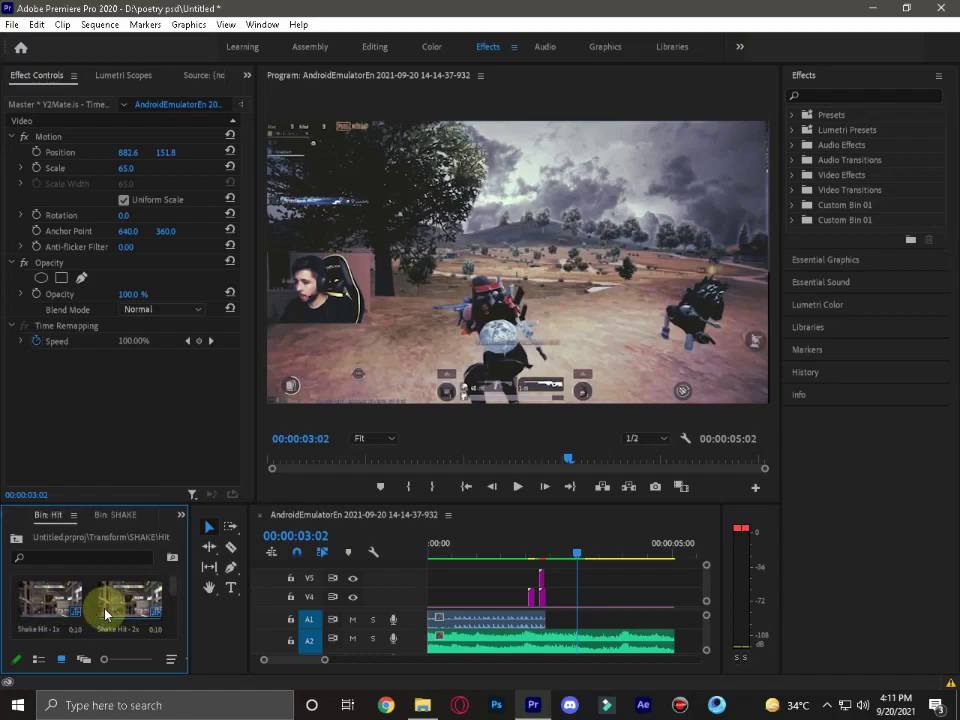
pyautogui.scroll(-2, 57, 613)
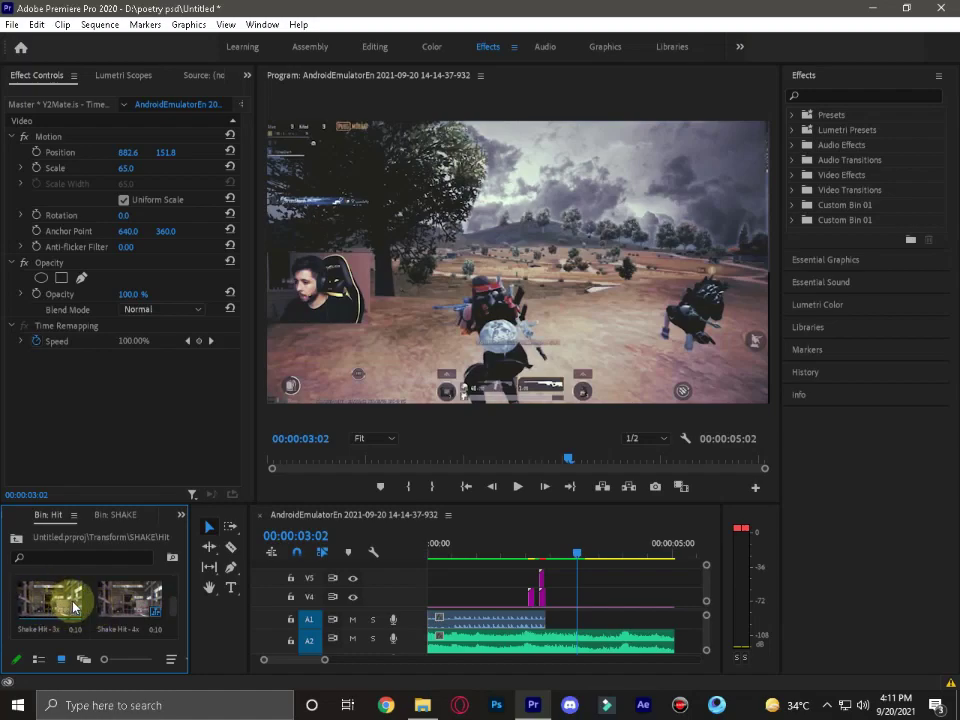
pyautogui.scroll(2, 28, 602)
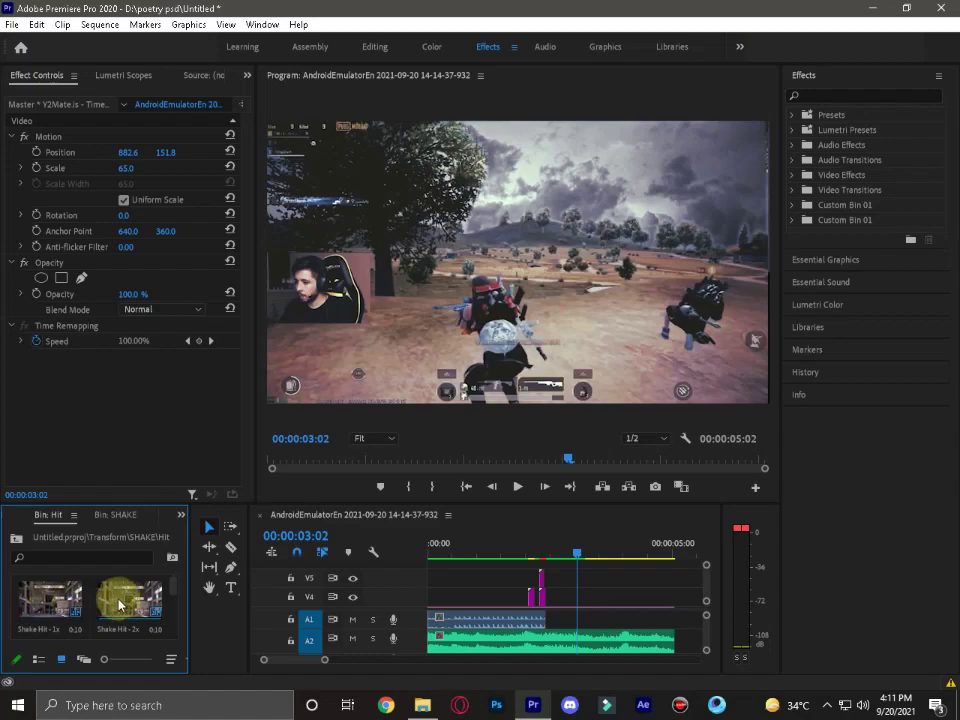
# Place Shake Hit - 2x on V5 at the hit moment and play back to preview the shake.
pyautogui.moveTo(134, 606); pyautogui.dragTo(556, 577)
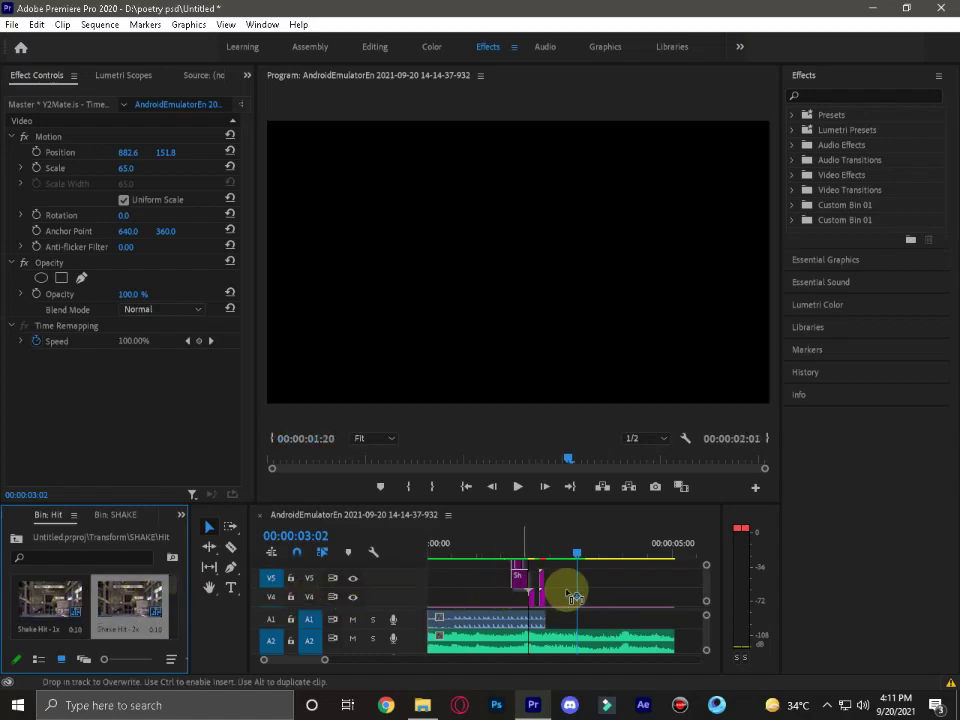
pyautogui.click(547, 551)
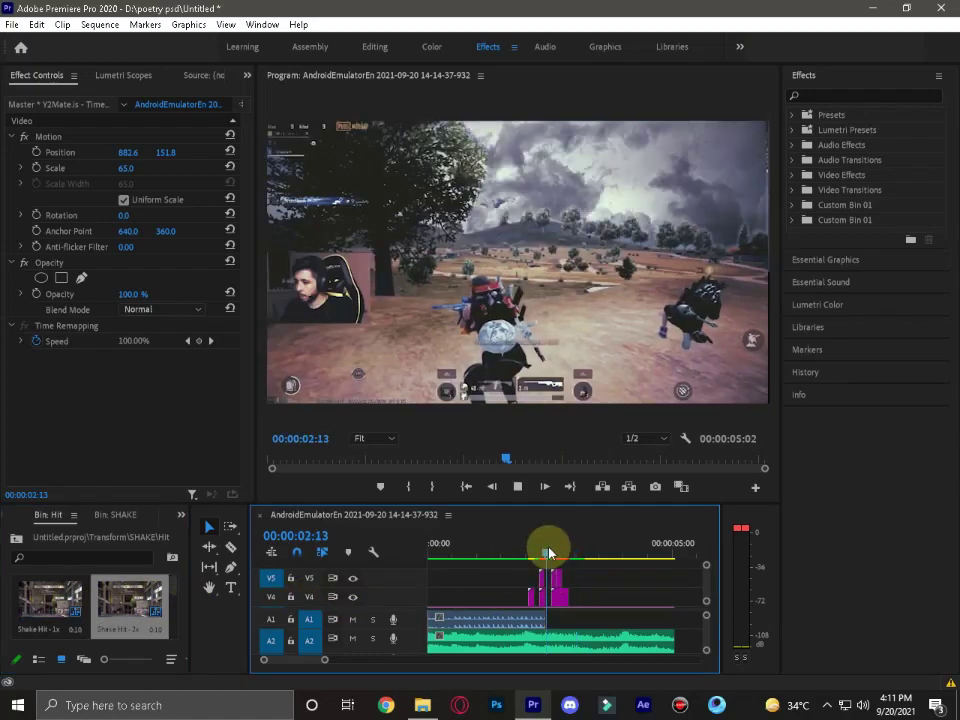
pyautogui.press('space')
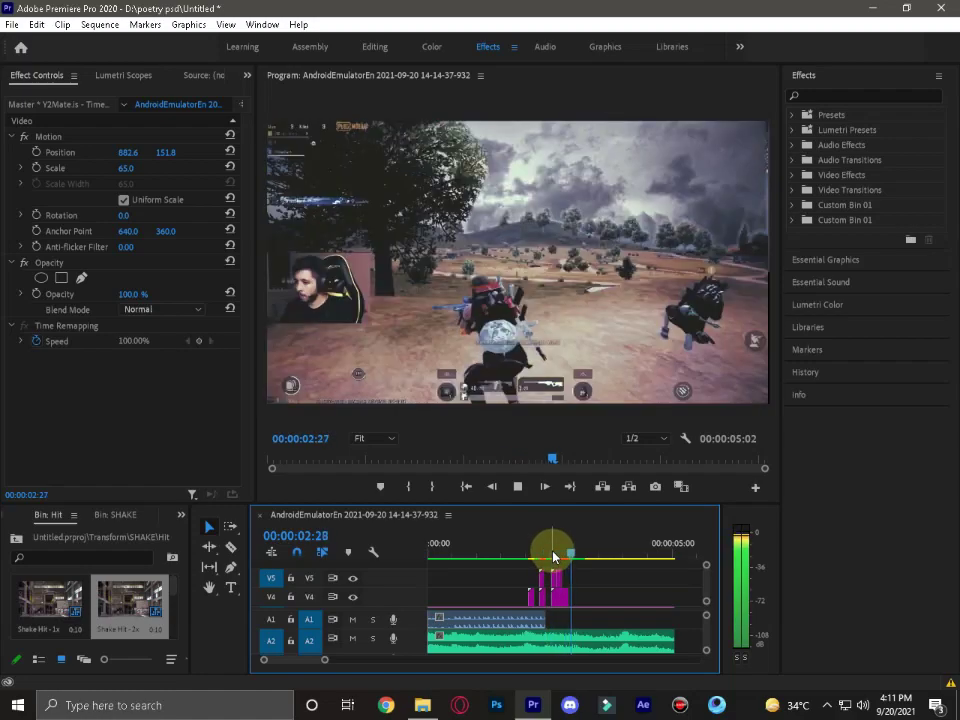
pyautogui.press('space')
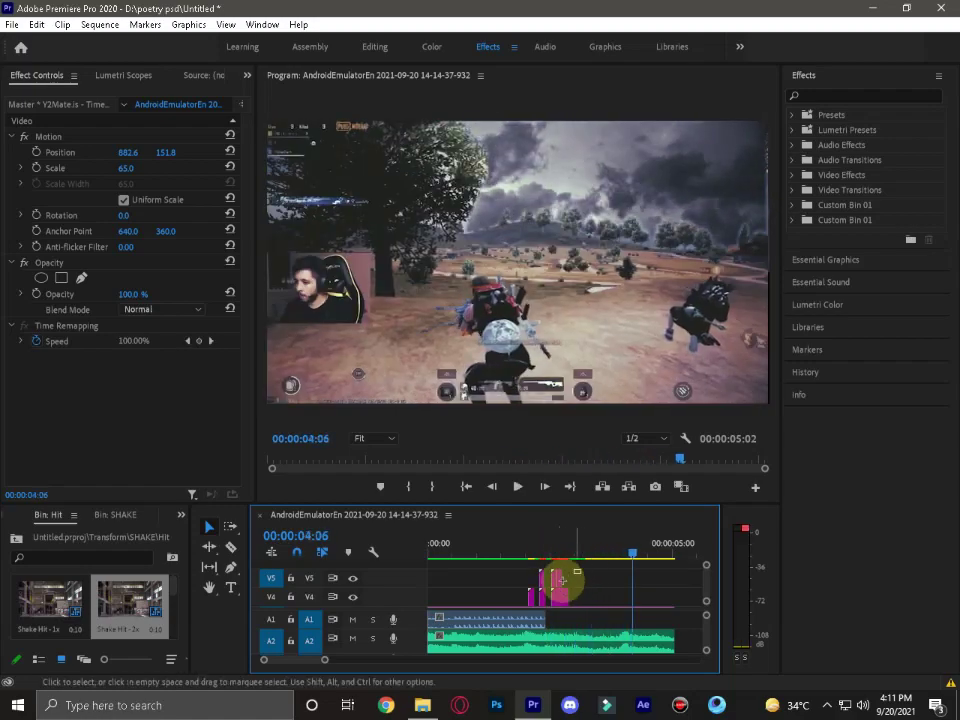
pyautogui.click(660, 581)
pyautogui.scroll(-3, 707, 585)
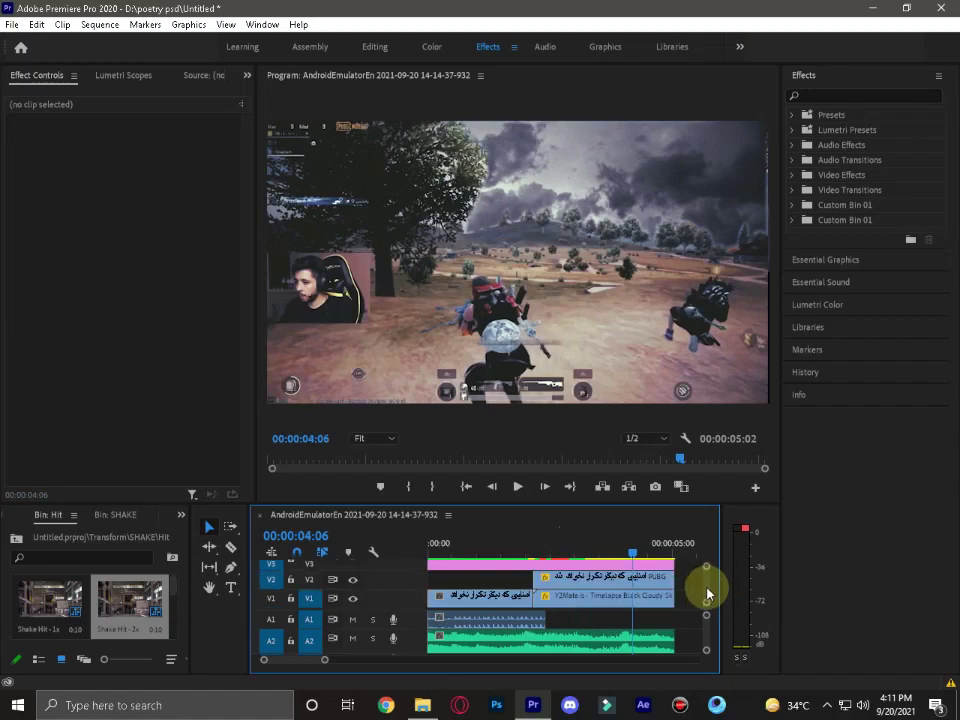
# Try dropping the Exponential Fade crossfade on the clip ends, then abandon it.
pyautogui.click(794, 161)
pyautogui.click(802, 175)
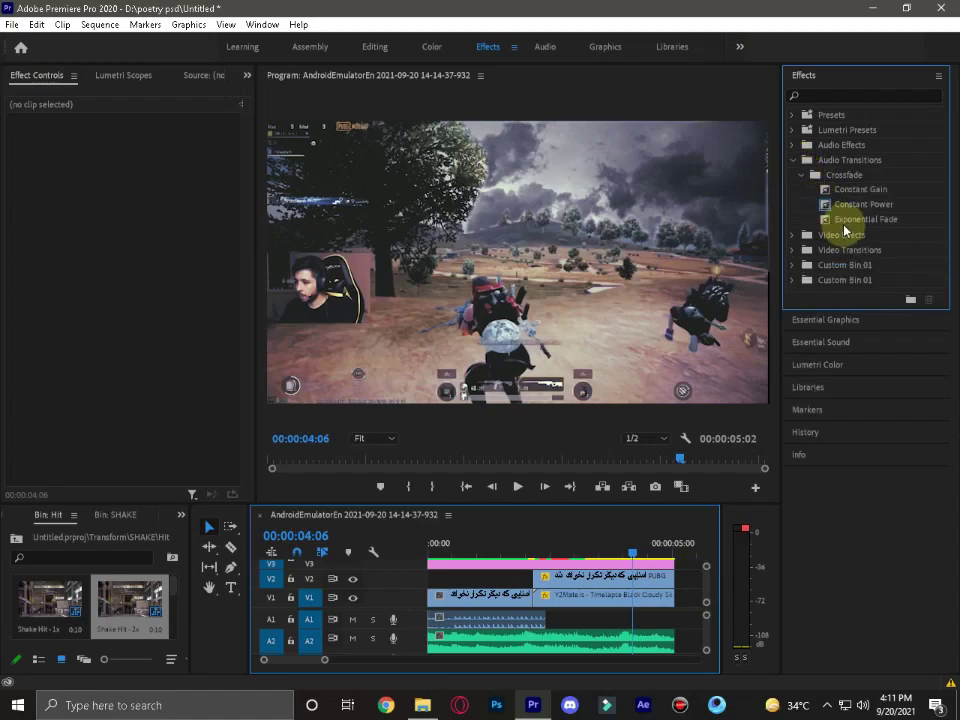
pyautogui.moveTo(843, 221)
pyautogui.mouseDown()
pyautogui.moveTo(656, 585)
pyautogui.moveTo(686, 538)
pyautogui.mouseUp()
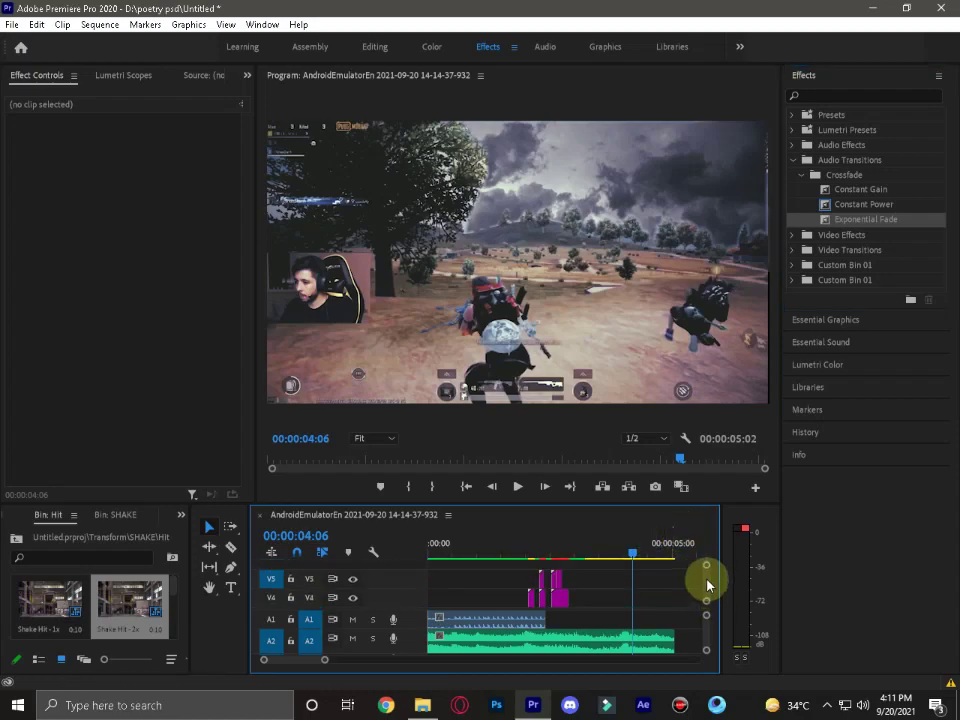
pyautogui.moveTo(713, 598); pyautogui.dragTo(709, 582)
pyautogui.moveTo(836, 219); pyautogui.dragTo(692, 583)
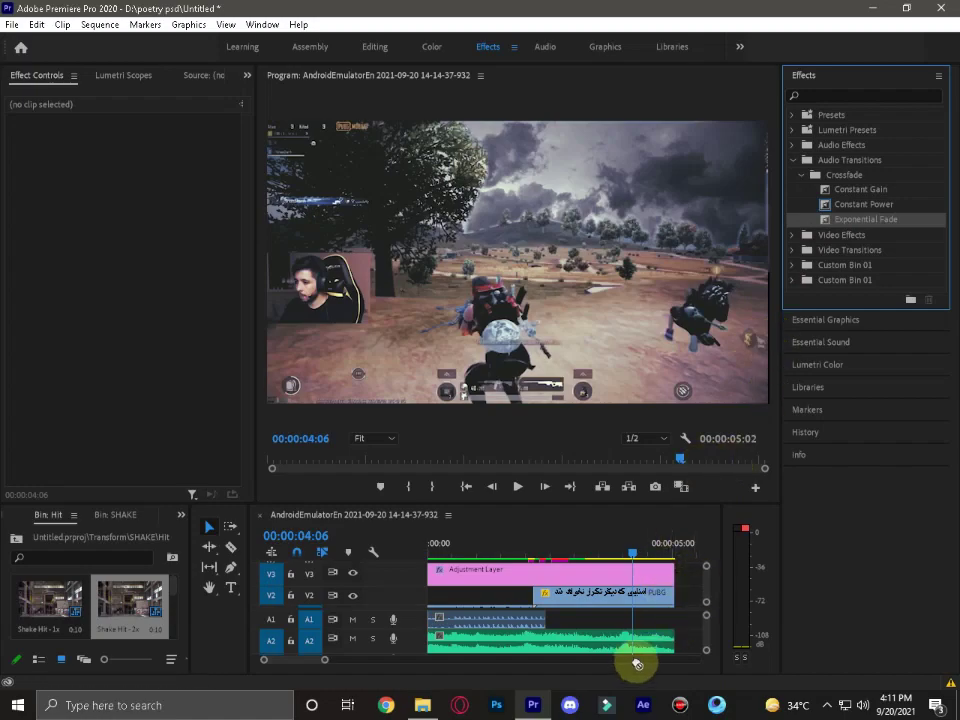
pyautogui.moveTo(692, 583); pyautogui.dragTo(802, 183)
pyautogui.click(802, 176)
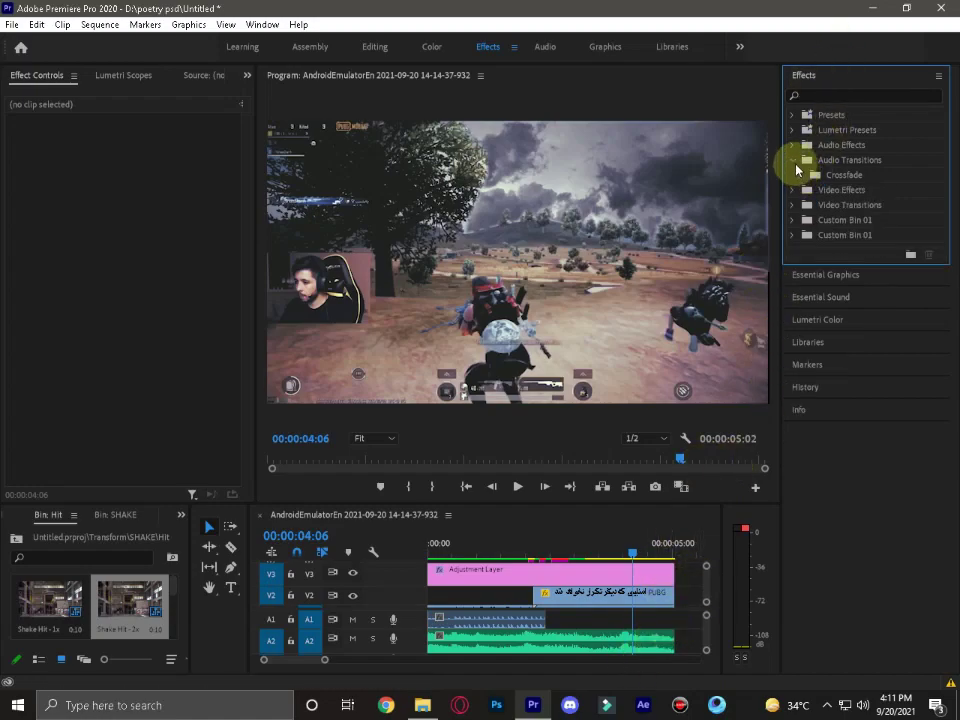
pyautogui.click(793, 160)
# Apply Film Dissolve from Video Transitions > Dissolve to the end of the gameplay clip.
pyautogui.click(793, 189)
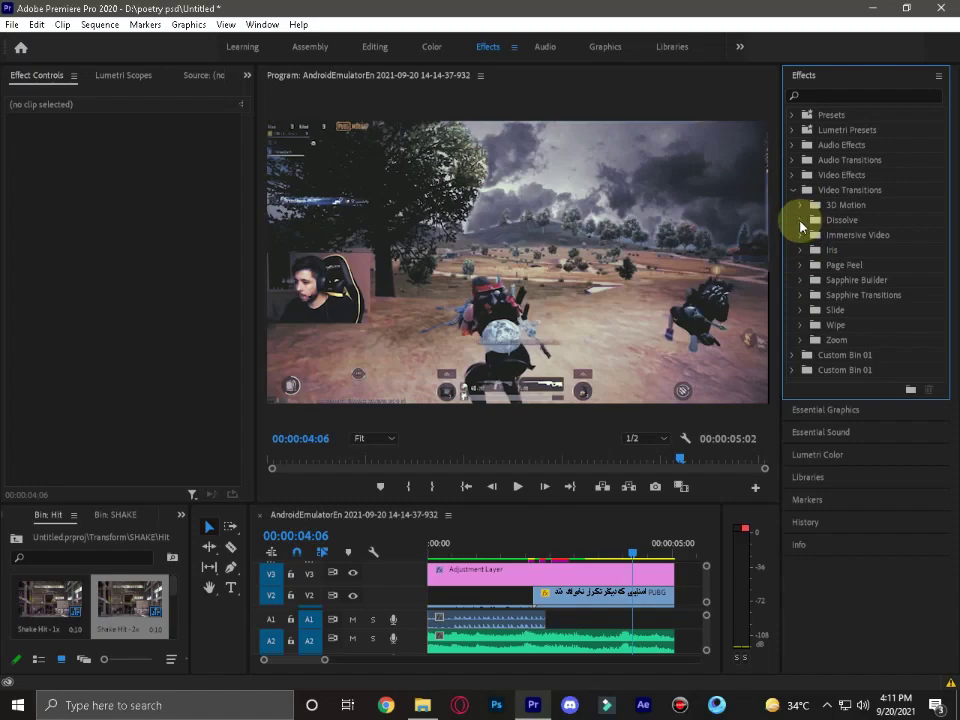
pyautogui.click(802, 219)
pyautogui.moveTo(845, 294)
pyautogui.mouseDown()
pyautogui.moveTo(664, 577)
pyautogui.moveTo(607, 574)
pyautogui.mouseUp()
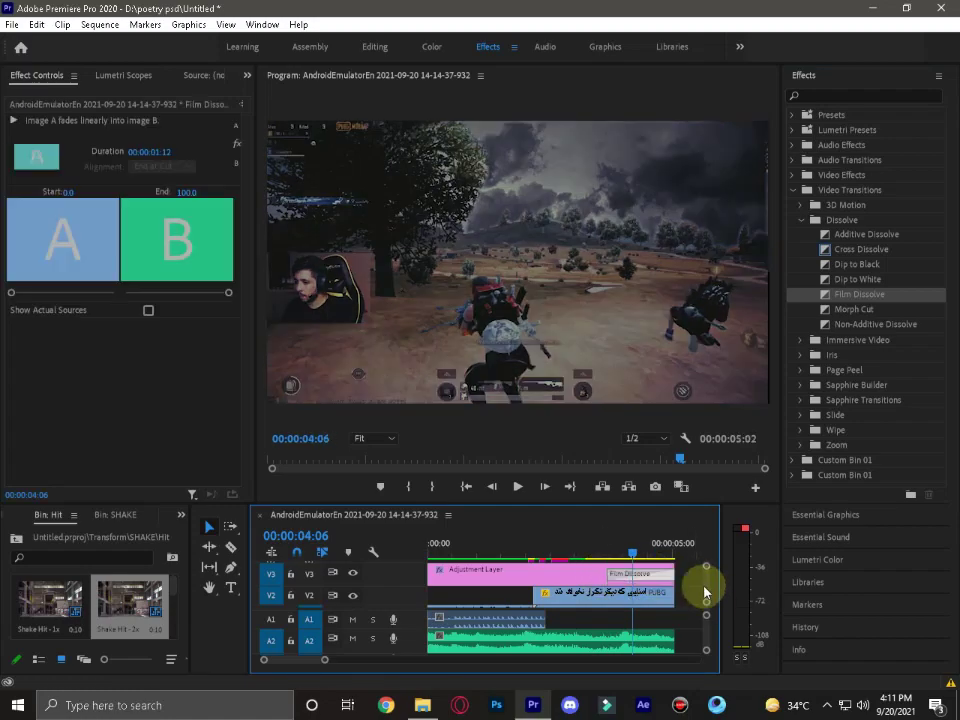
pyautogui.scroll(-1, 704, 595)
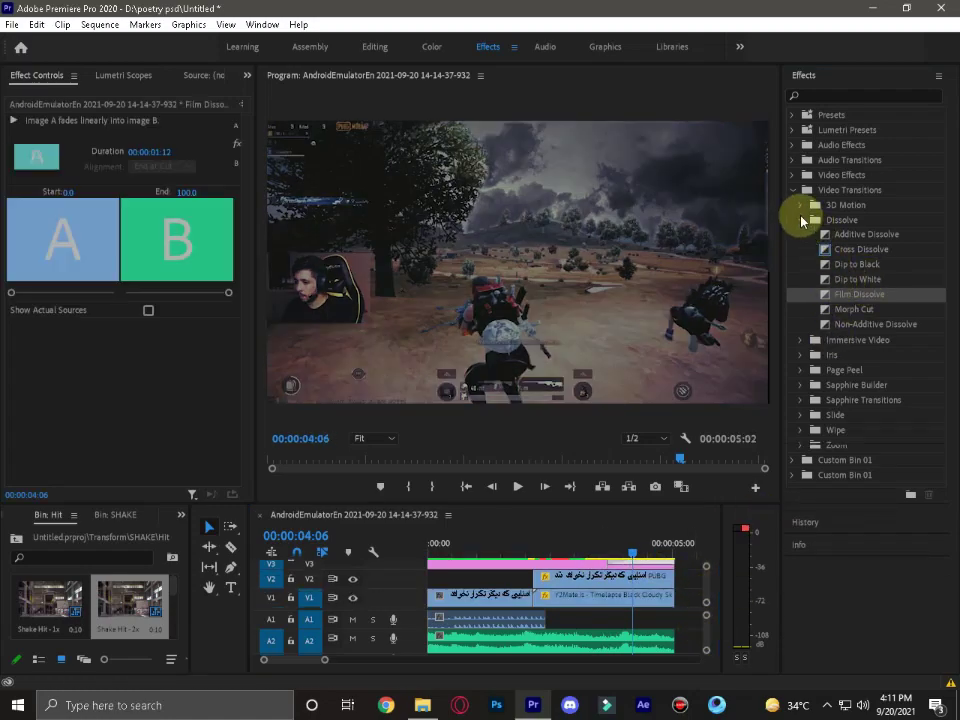
pyautogui.click(801, 220)
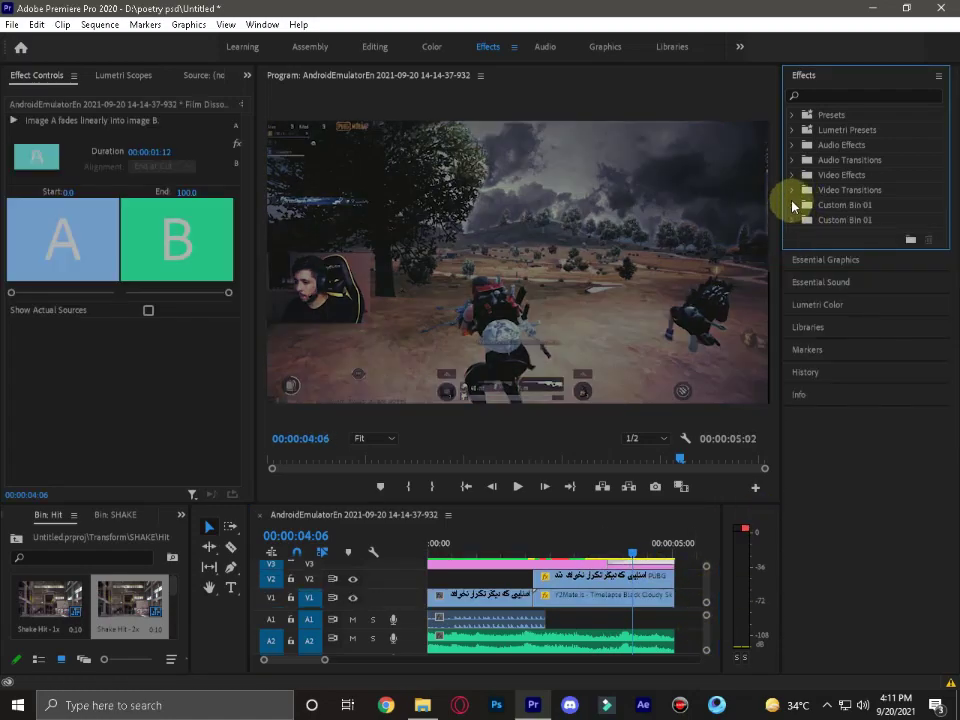
pyautogui.click(793, 159)
pyautogui.click(801, 174)
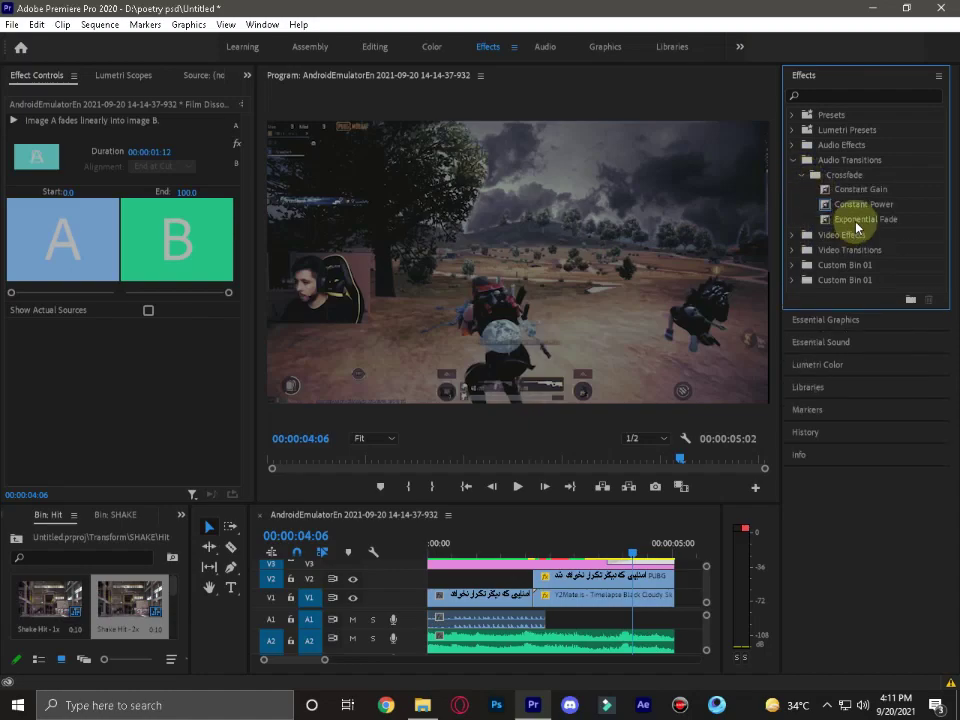
# End the A2 audio with an Exponential Fade, preview it, and render effects In to Out.
pyautogui.moveTo(857, 227)
pyautogui.mouseDown()
pyautogui.moveTo(624, 647)
pyautogui.moveTo(632, 638)
pyautogui.mouseUp()
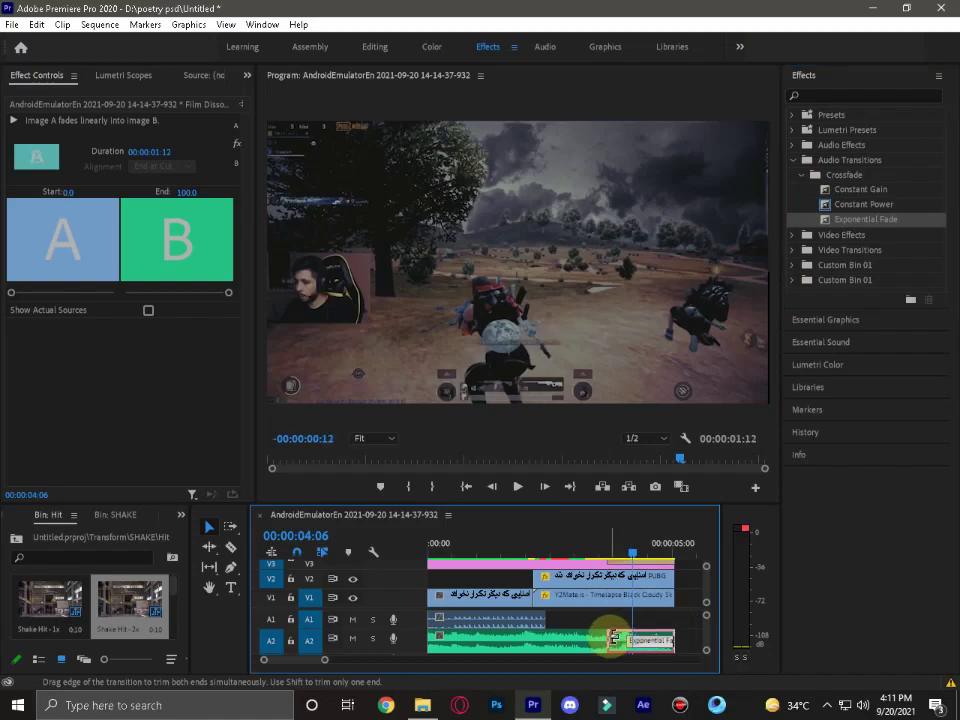
pyautogui.click(612, 638)
pyautogui.click(574, 540)
pyautogui.press('space')
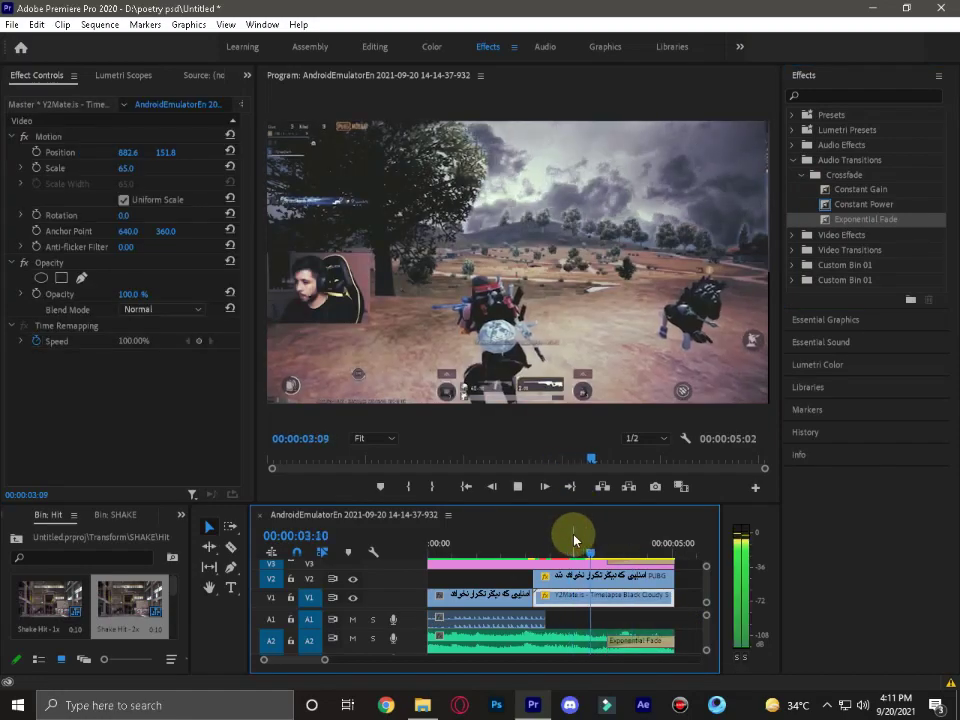
pyautogui.press('space')
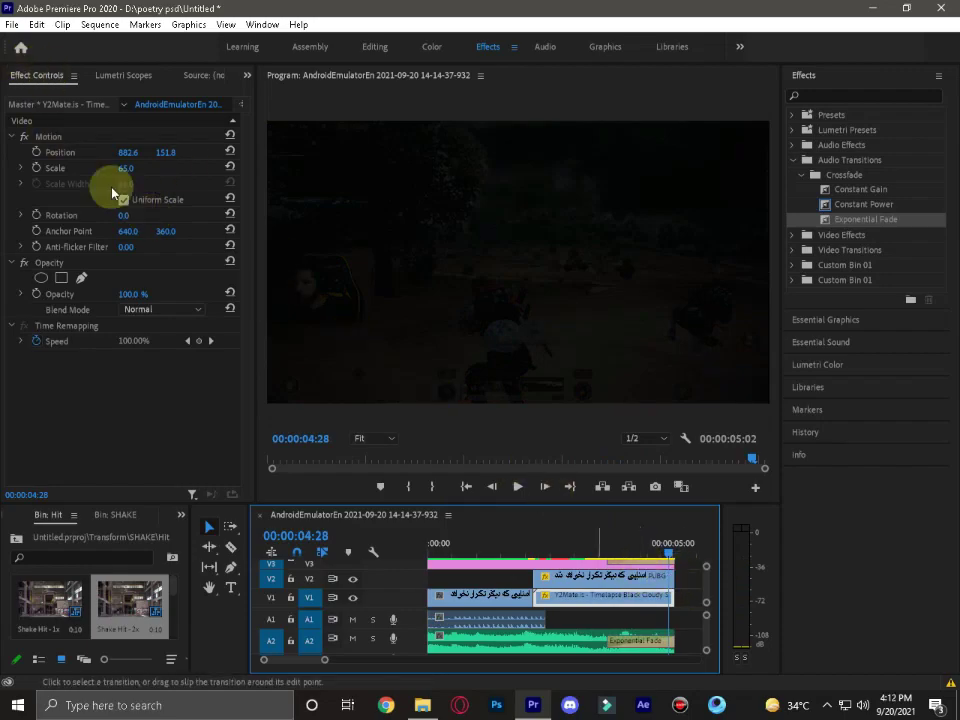
pyautogui.click(99, 24)
pyautogui.click(120, 62)
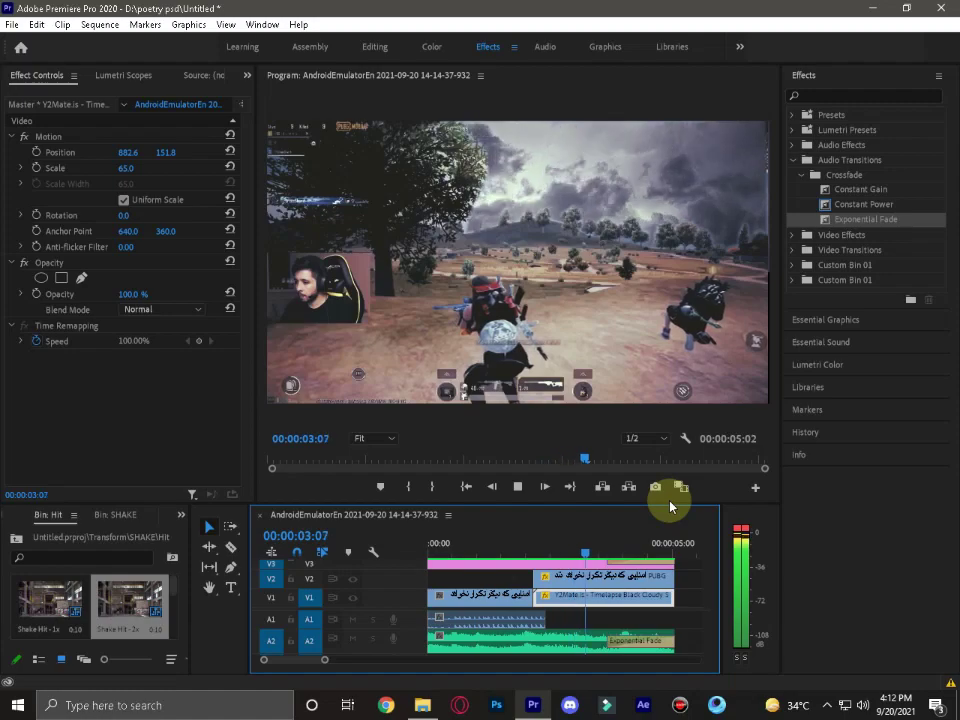
# Replay the ending from 00:00:03:20, scrubbing to 00:00:04:00 and checking the clip's end edit point.
pyautogui.click(520, 536)
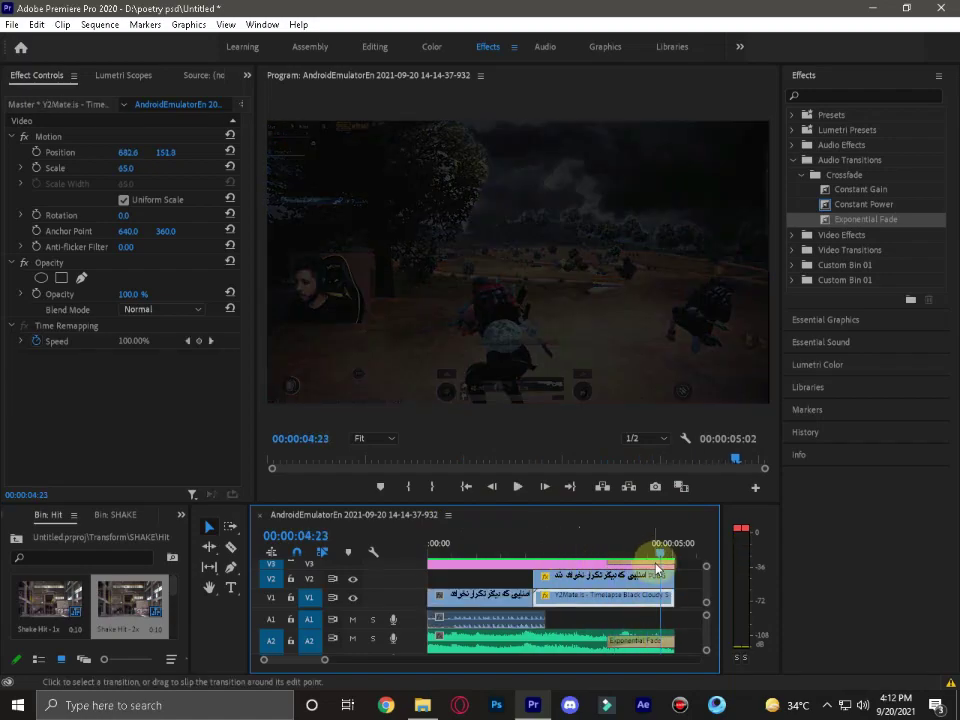
pyautogui.click(608, 553)
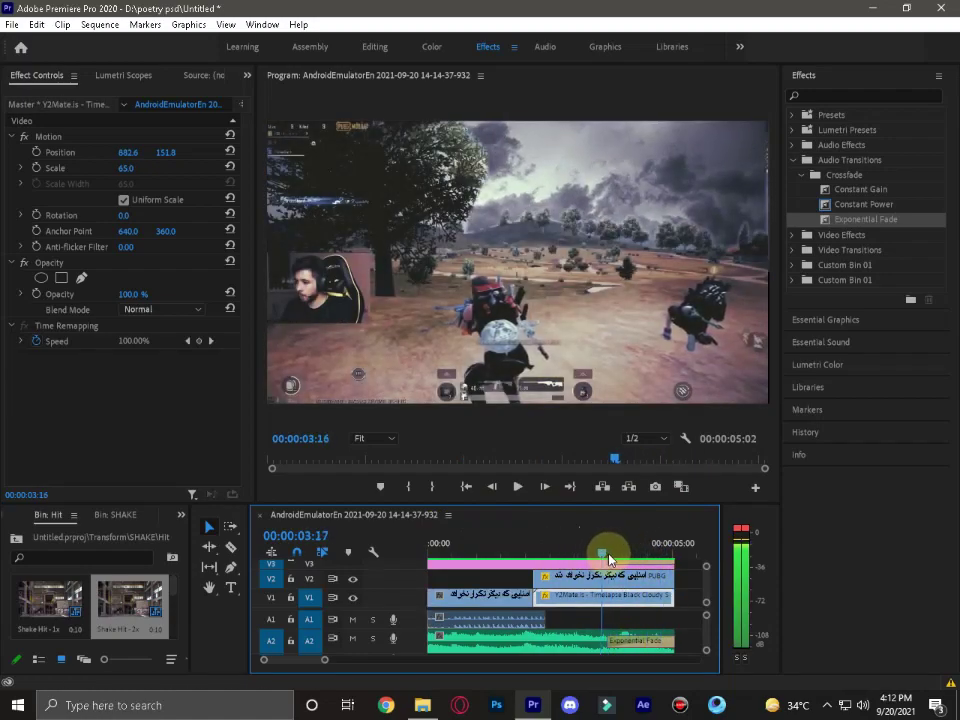
pyautogui.moveTo(610, 556); pyautogui.dragTo(626, 553)
pyautogui.click(685, 580)
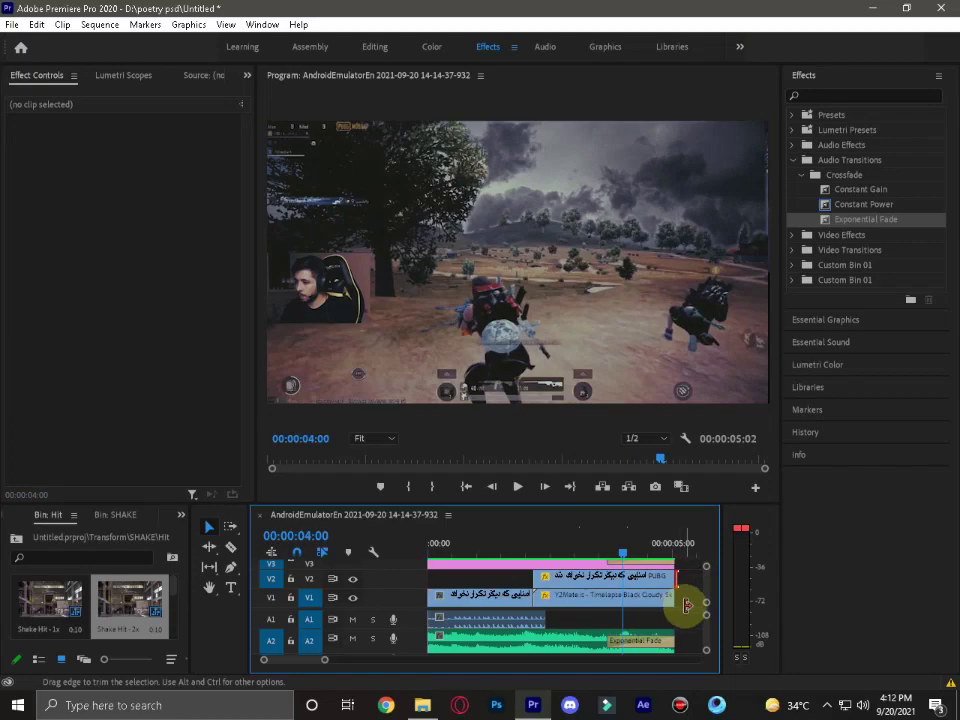
pyautogui.click(692, 622)
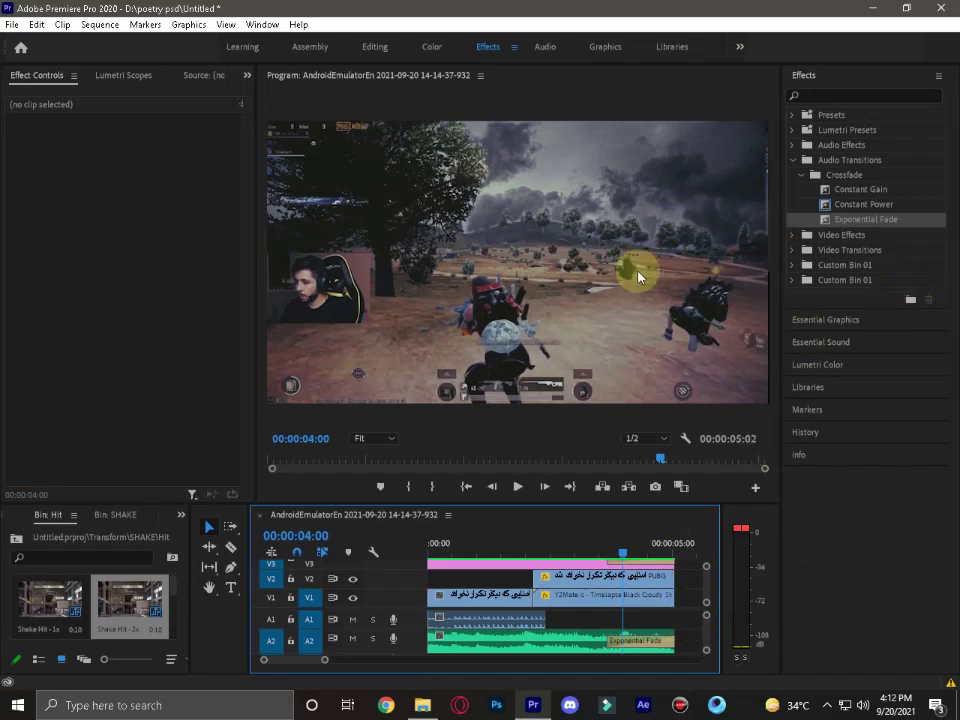